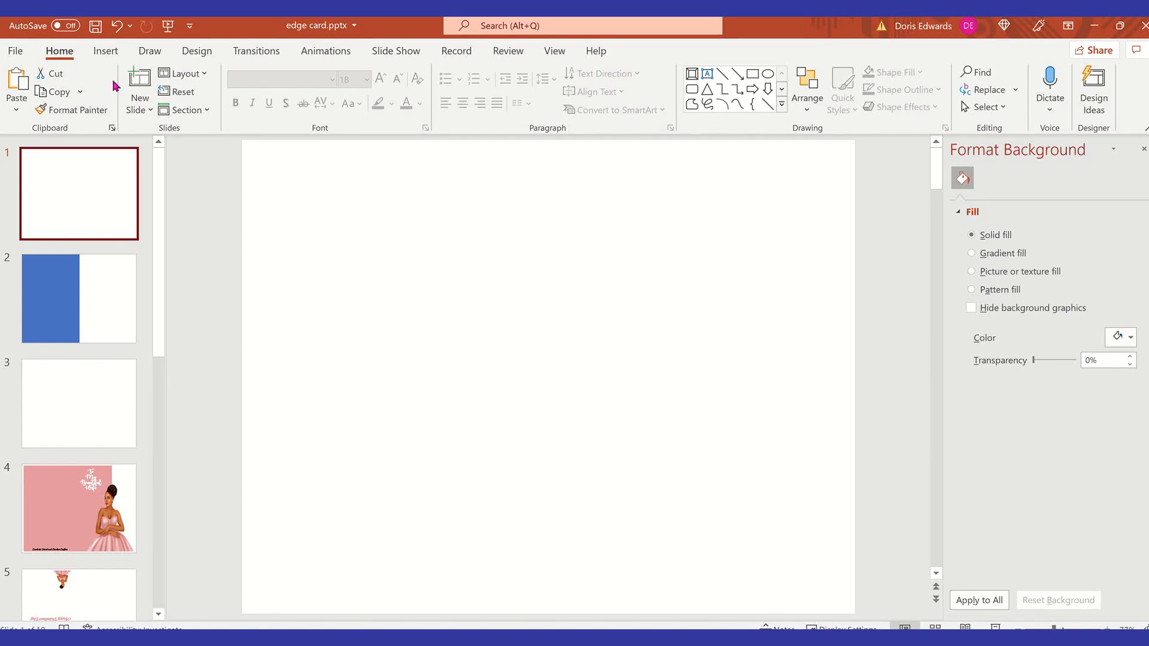
Draw a rectangle about 4.89" high and 4.69" wide on the blank first slide
{"action": "left_click", "coordinate": [106, 53]}
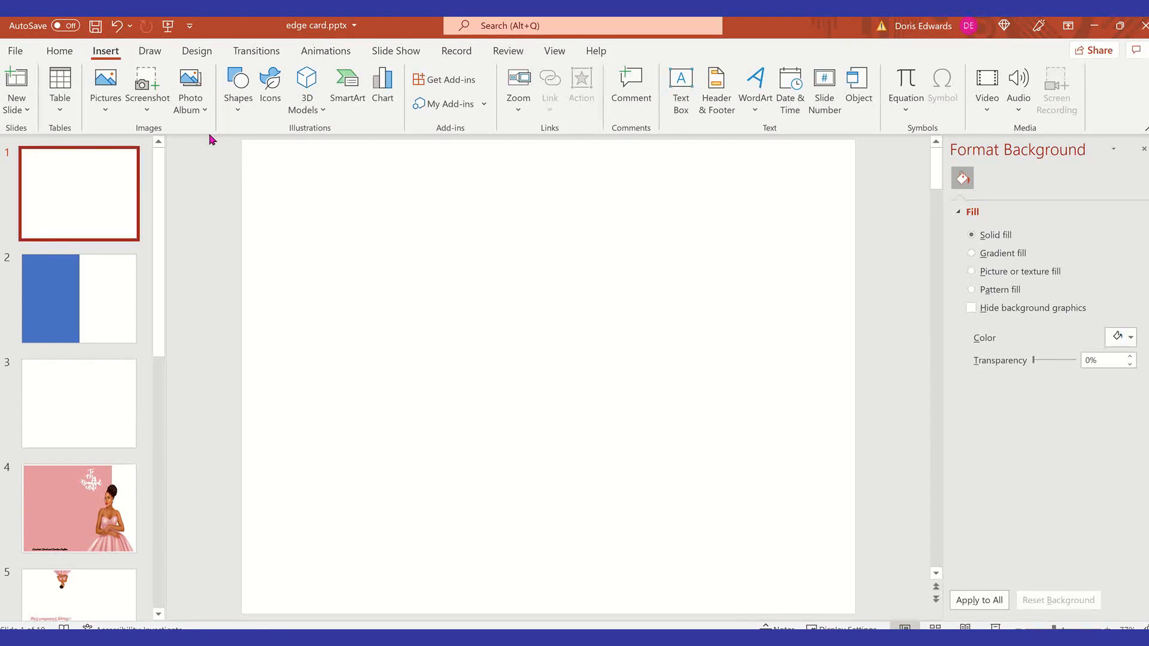
{"action": "left_click", "coordinate": [238, 114]}
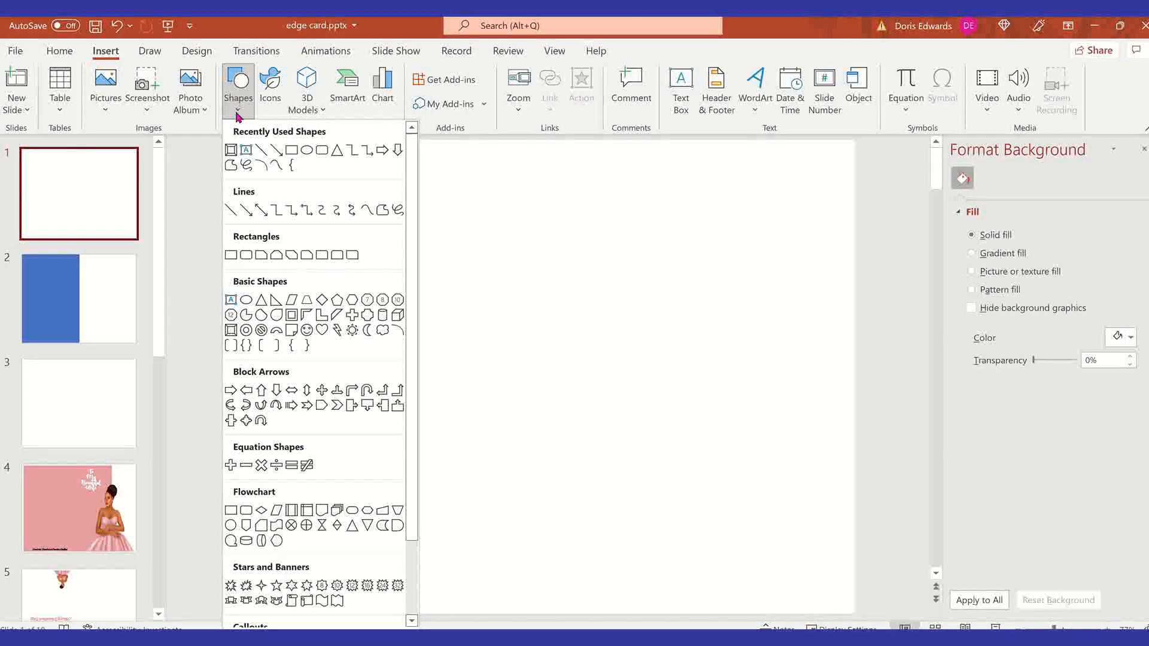
{"action": "left_click", "coordinate": [231, 255]}
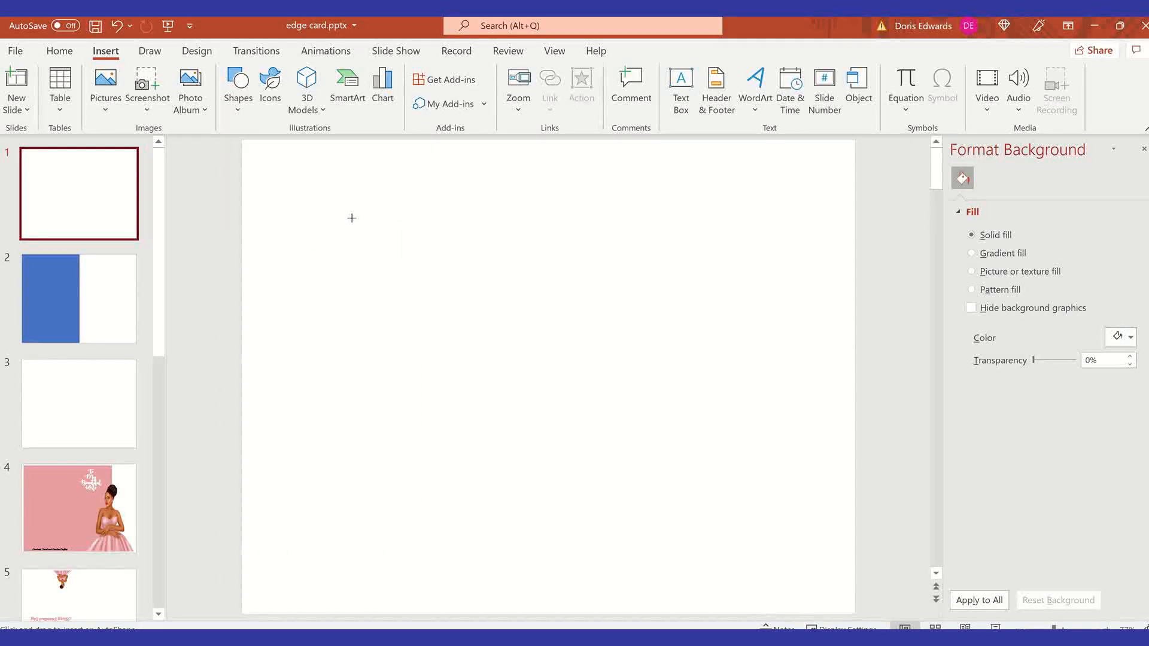
{"action": "left_click_drag", "start_coordinate": [283, 171], "coordinate": [544, 444]}
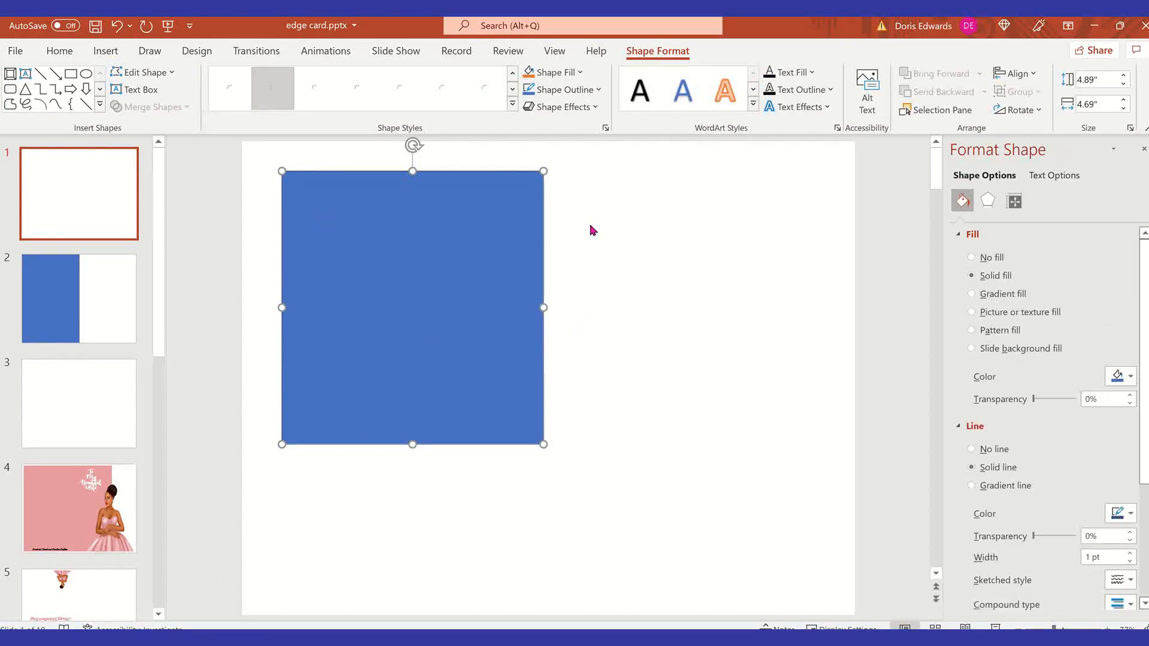
Set the rectangle's size to 8.5" high and 8.76" wide
{"action": "right_click", "coordinate": [485, 237]}
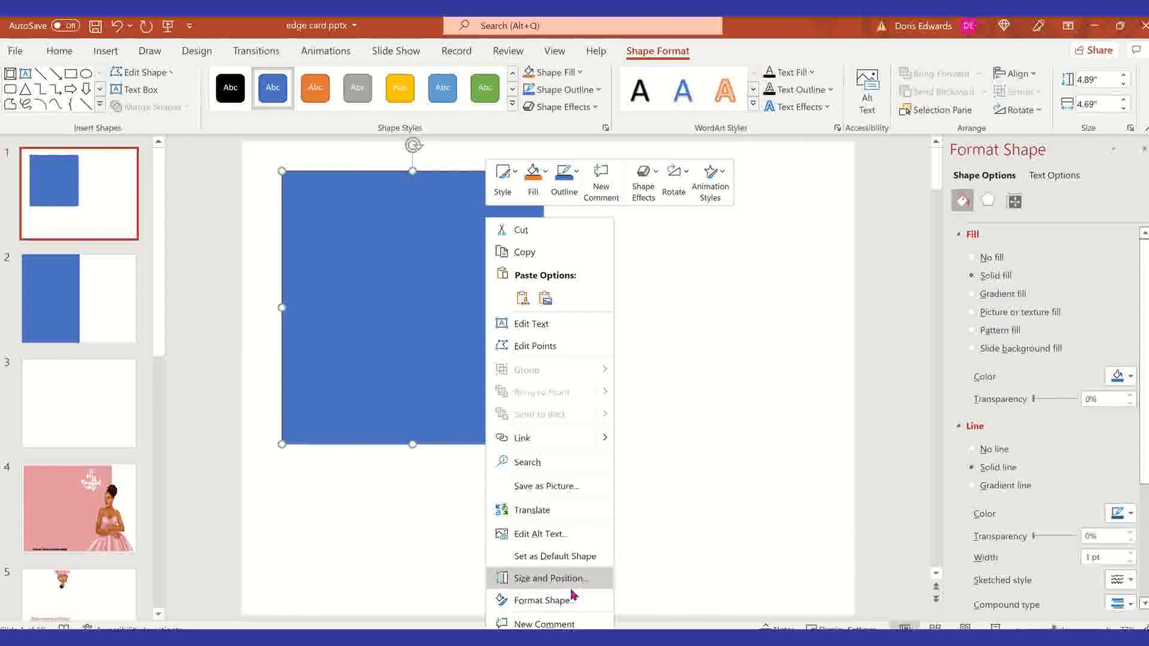
{"action": "left_click", "coordinate": [551, 578]}
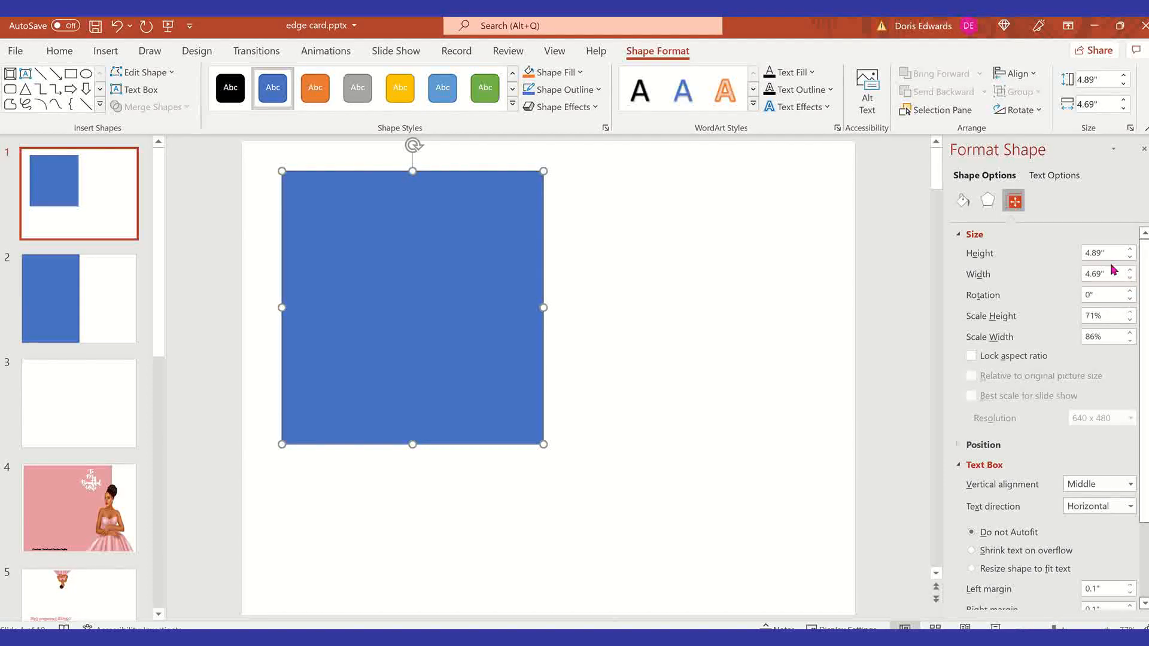
{"action": "left_click", "coordinate": [1109, 256]}
{"action": "type", "text": "8.5"}
{"action": "key", "text": "Tab"}
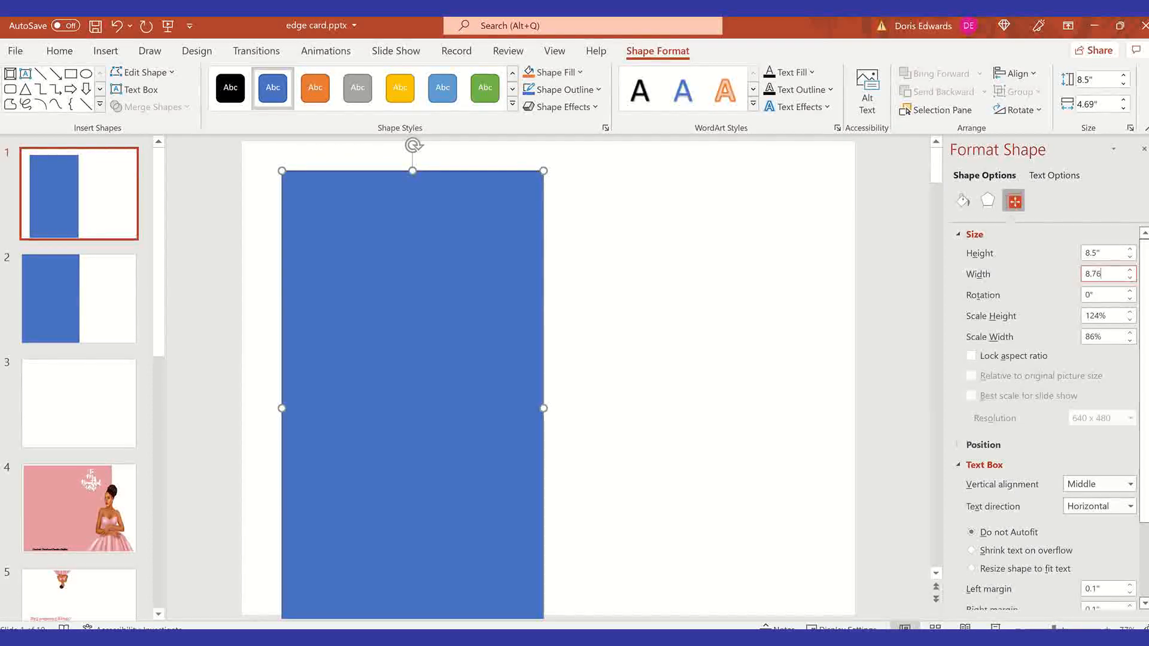
{"action": "type", "text": "8.76"}
{"action": "key", "text": "Tab"}
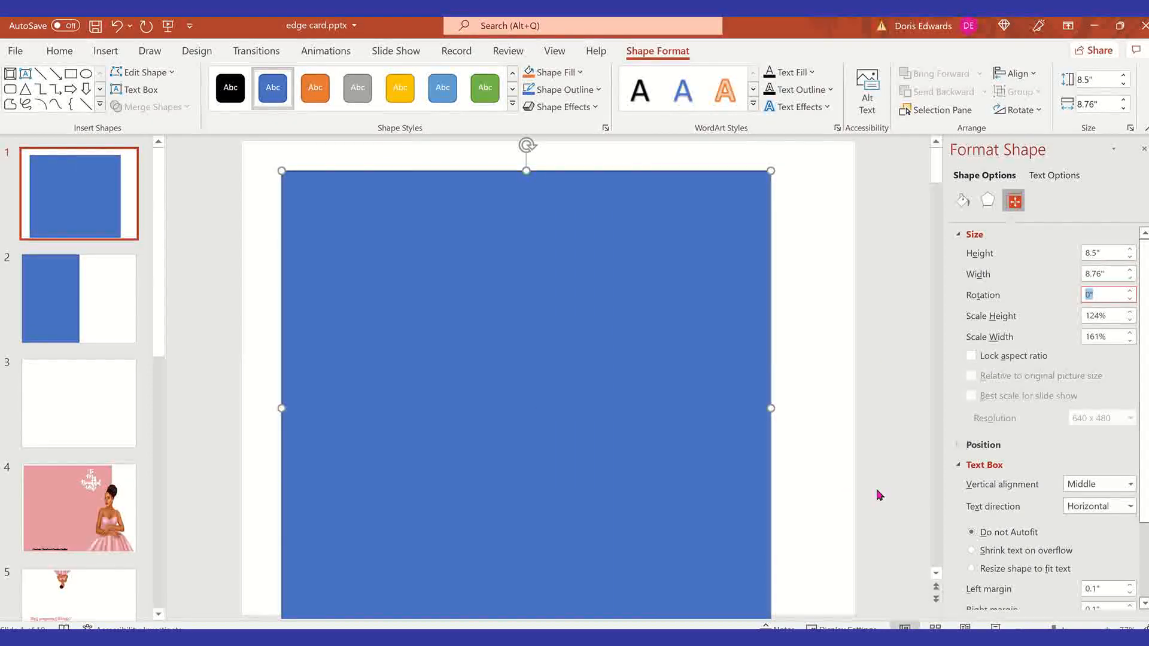
Move the rectangle flush with the slide's left edge so that it spans the full slide height
{"action": "left_click", "coordinate": [839, 419]}
{"action": "left_click_drag", "start_coordinate": [498, 418], "coordinate": [452, 423]}
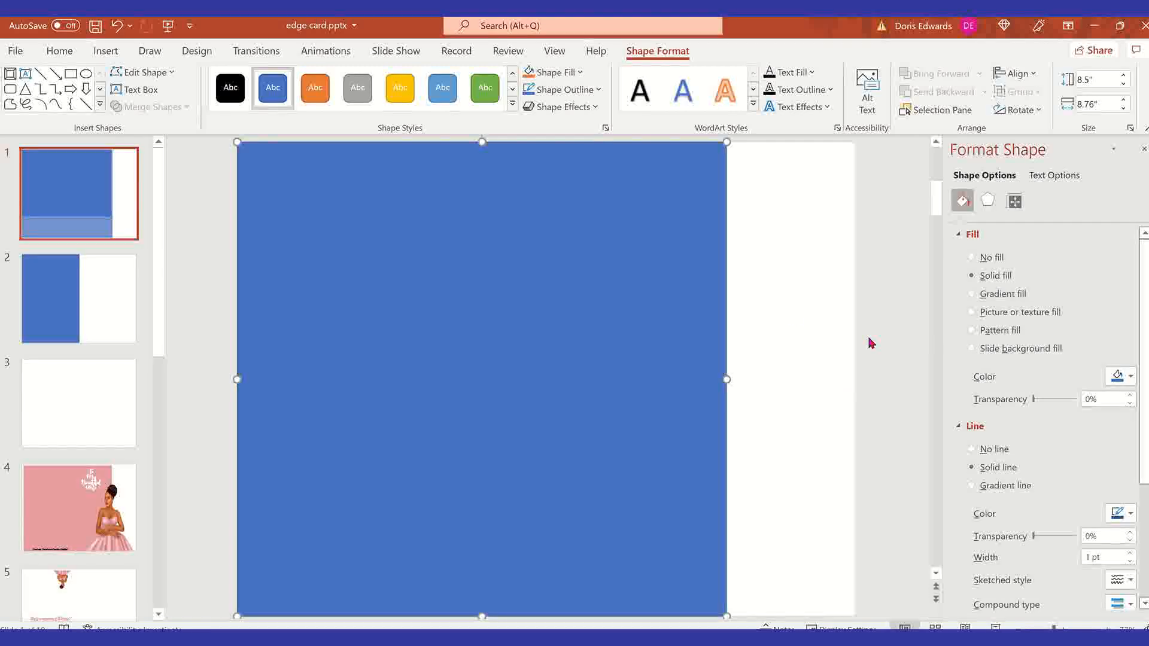
{"action": "left_click", "coordinate": [781, 366]}
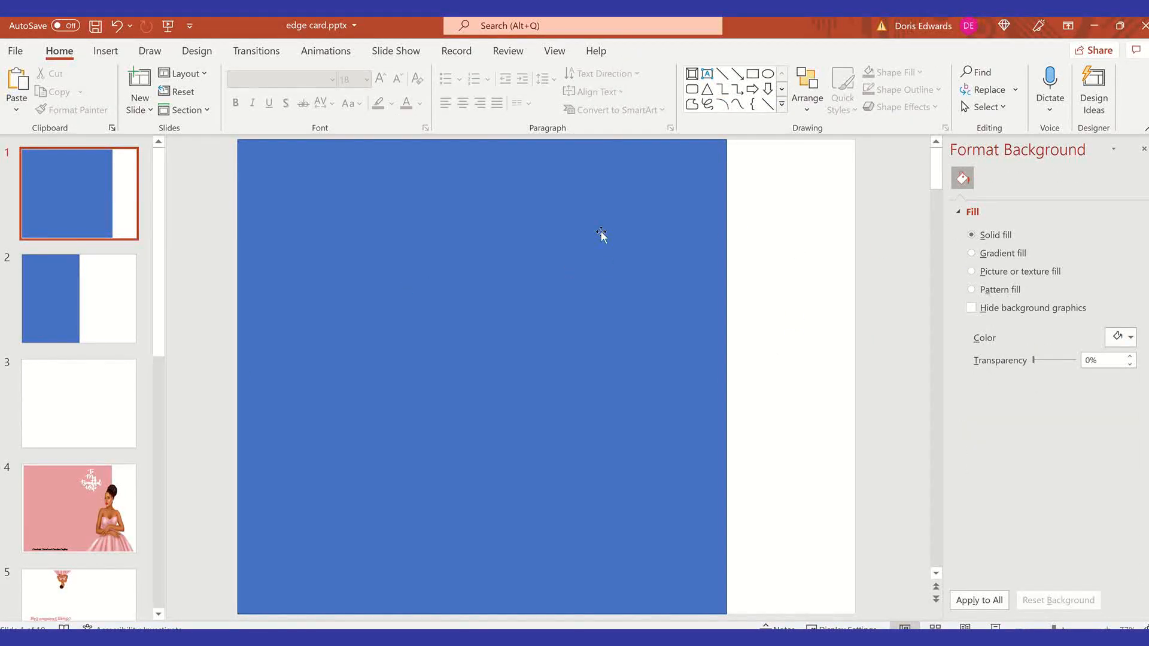
{"action": "left_click", "coordinate": [724, 237]}
{"action": "left_click_drag", "start_coordinate": [602, 236], "coordinate": [606, 240]}
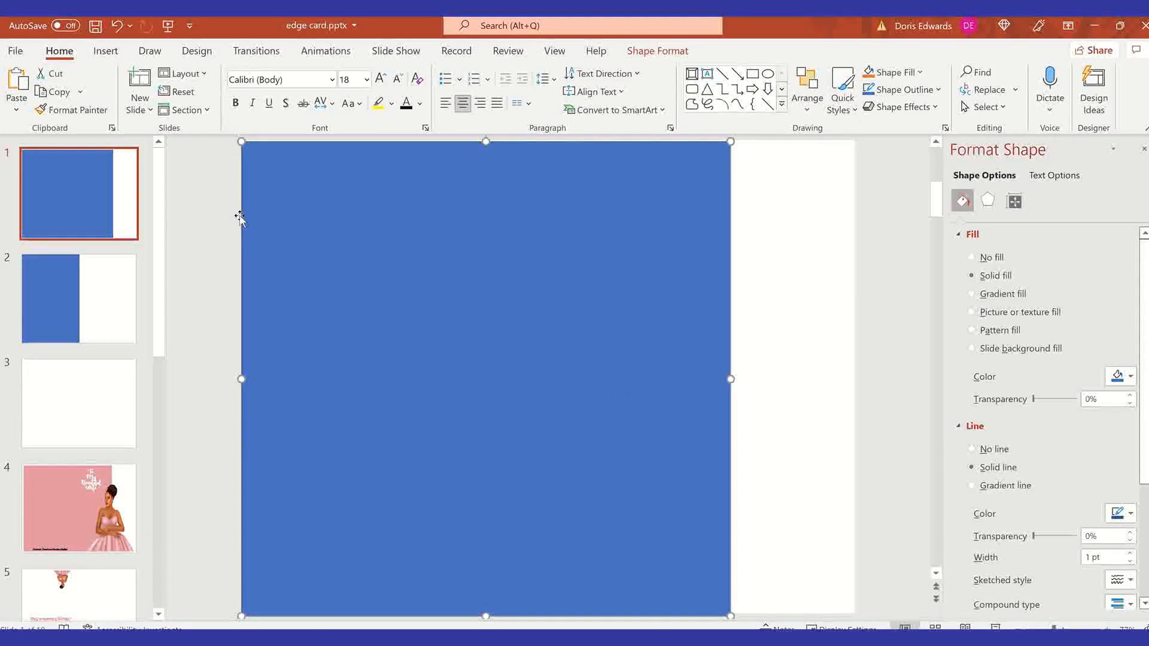
{"action": "left_click", "coordinate": [766, 247]}
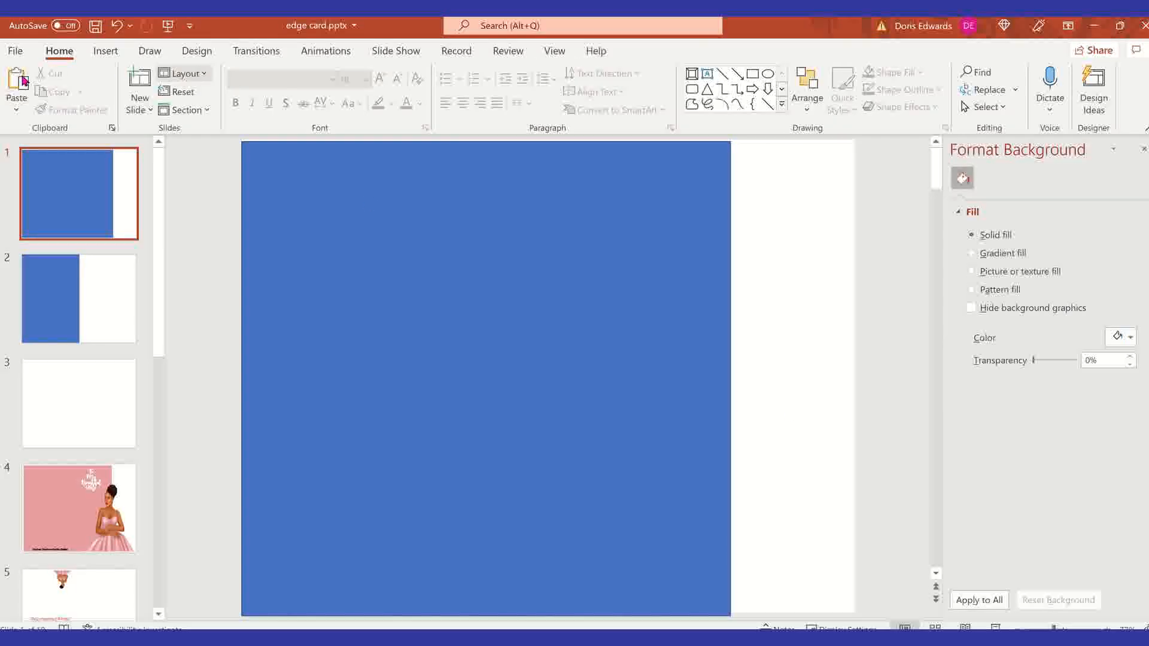
Insert the picture Diva6-8x10-JPG-FabMelaninJewelsPrintable-removebg-preview.png from the Downloads folder
{"action": "left_click", "coordinate": [105, 53]}
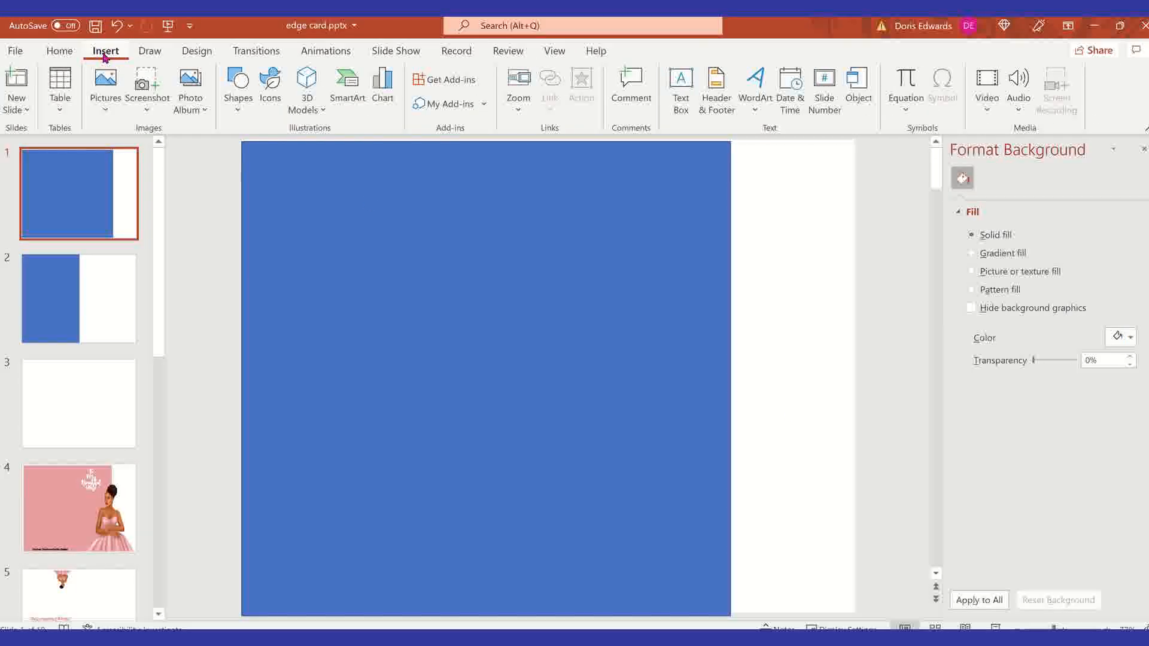
{"action": "left_click", "coordinate": [107, 106]}
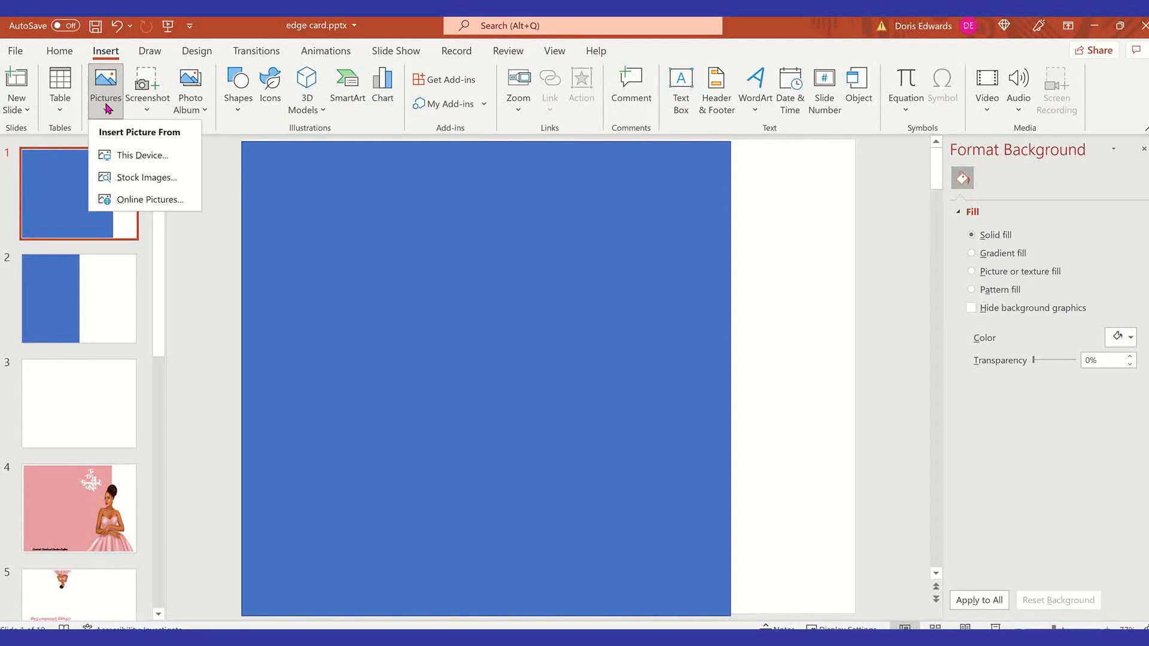
{"action": "left_click", "coordinate": [119, 155]}
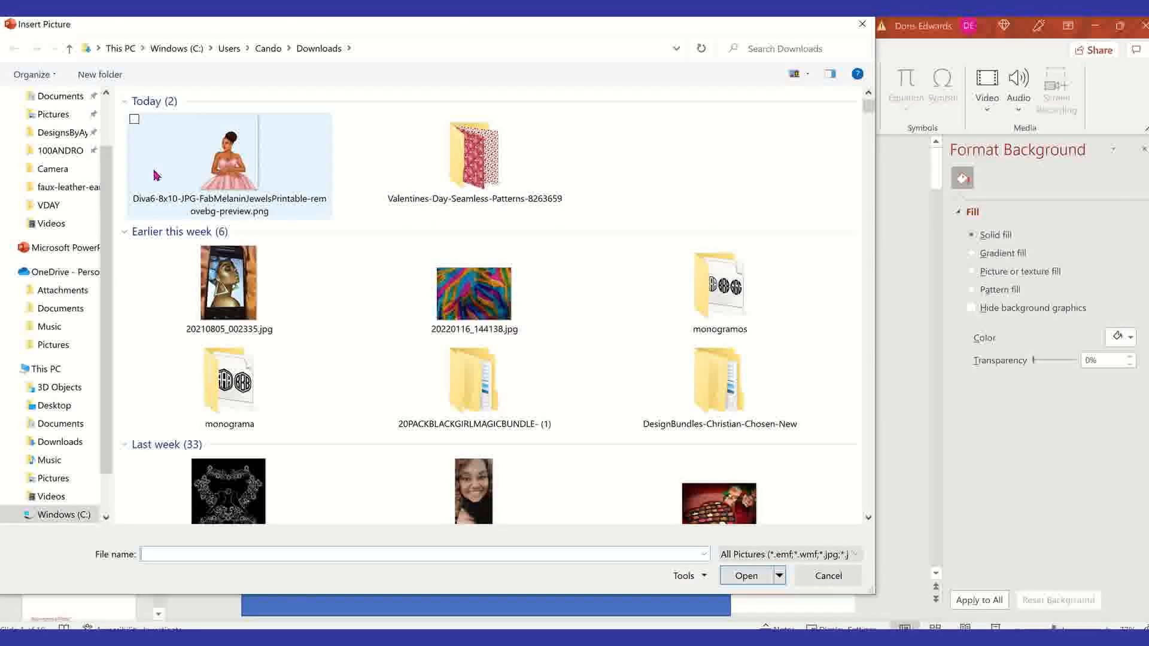
{"action": "left_click", "coordinate": [239, 161]}
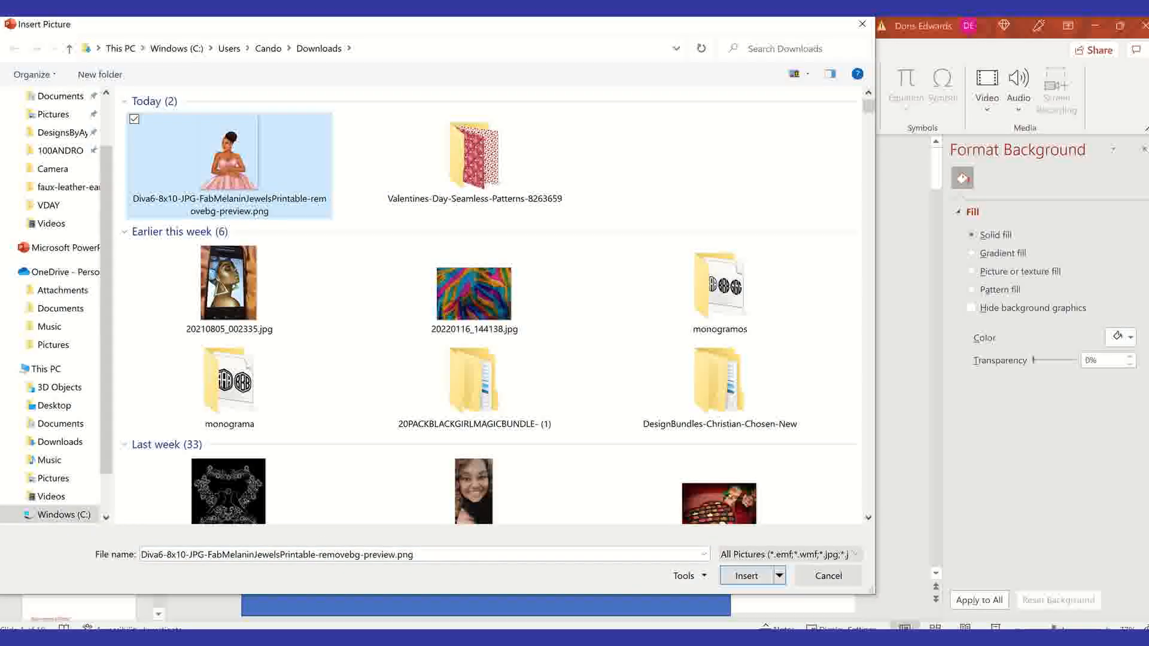
{"action": "left_click", "coordinate": [743, 578]}
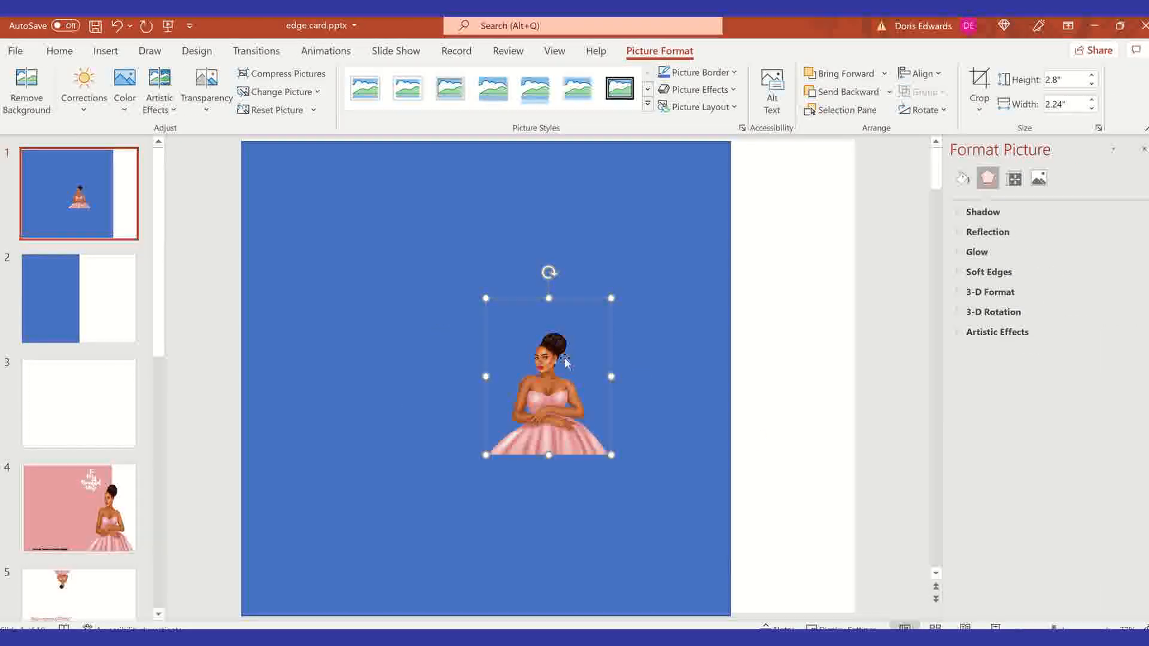
Enlarge the woman picture proportionally to about 9.48" high and 7.58" wide
{"action": "left_click_drag", "start_coordinate": [609, 298], "coordinate": [781, 88]}
{"action": "left_click_drag", "start_coordinate": [487, 456], "coordinate": [431, 576]}
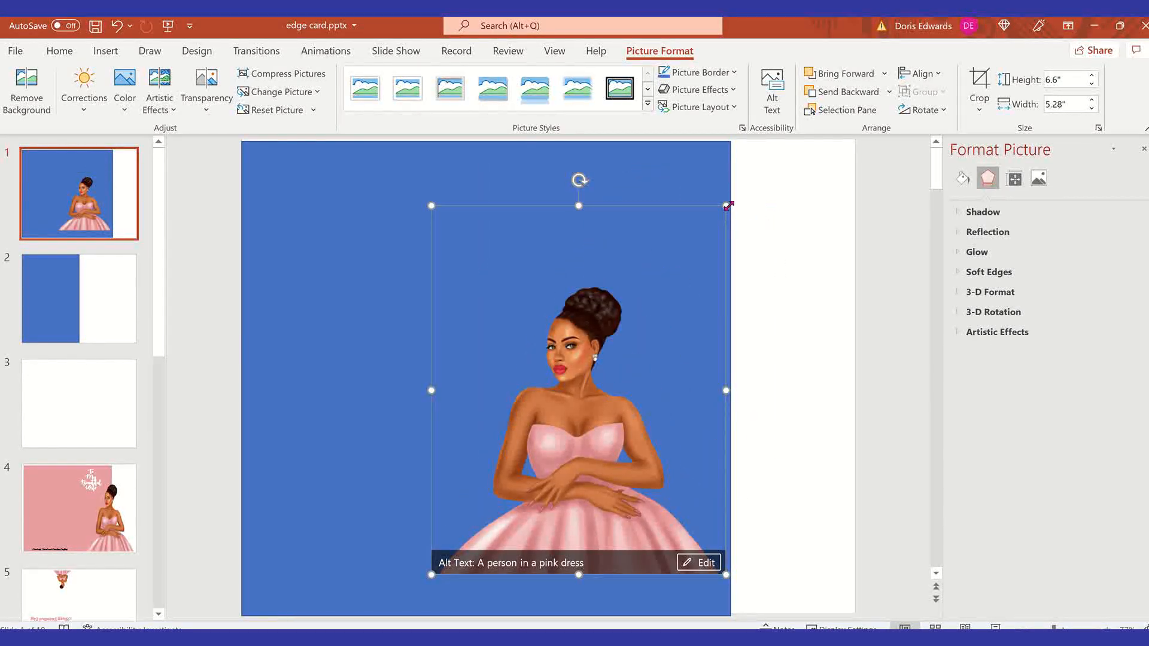
{"action": "left_click_drag", "start_coordinate": [728, 205], "coordinate": [855, 44]}
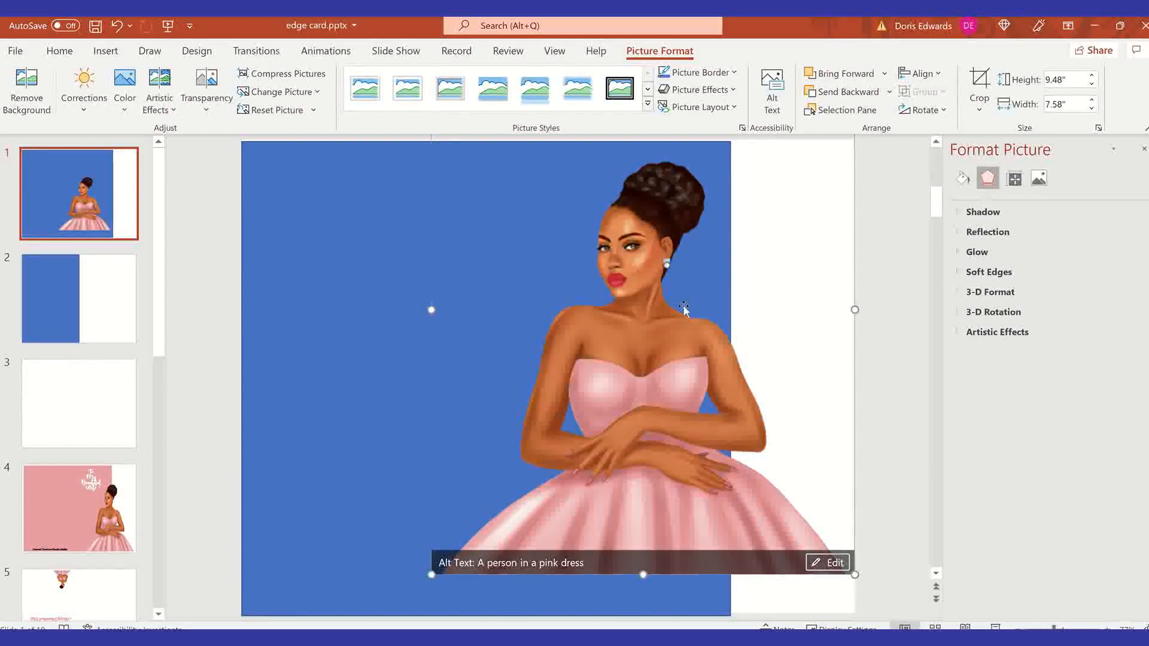
Reduce the woman picture to about 8" by 6.4" and place it at the slide's bottom, straddling the rectangle's right edge
{"action": "left_click_drag", "start_coordinate": [627, 261], "coordinate": [666, 338]}
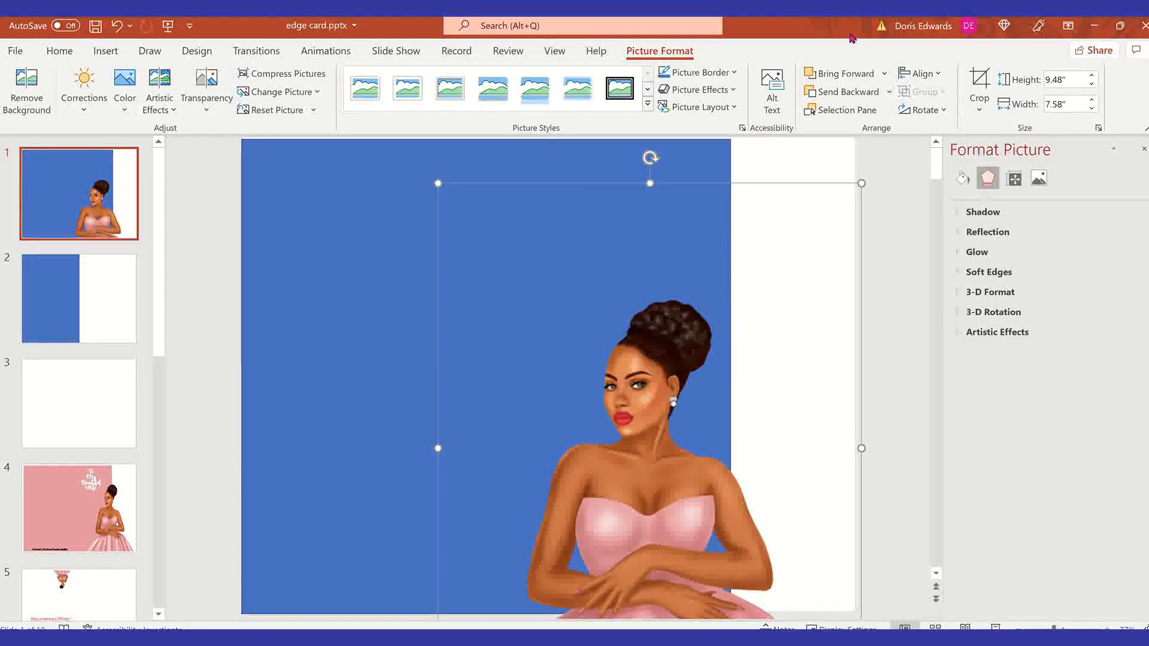
{"action": "left_click_drag", "start_coordinate": [655, 408], "coordinate": [631, 329]}
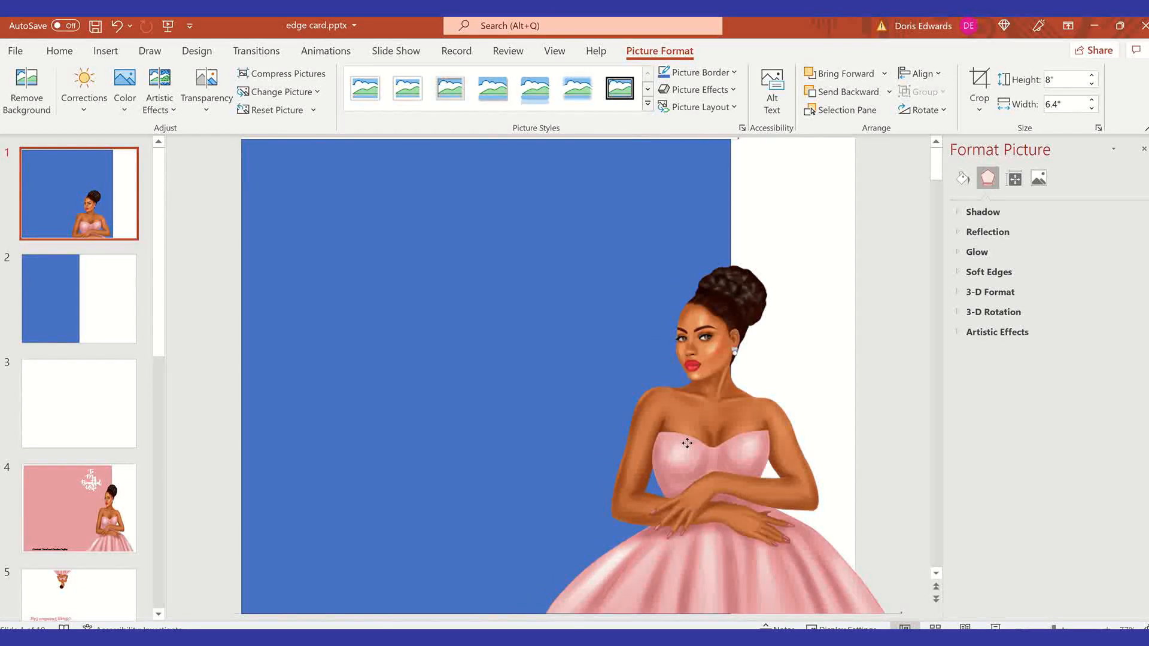
{"action": "left_click", "coordinate": [688, 443]}
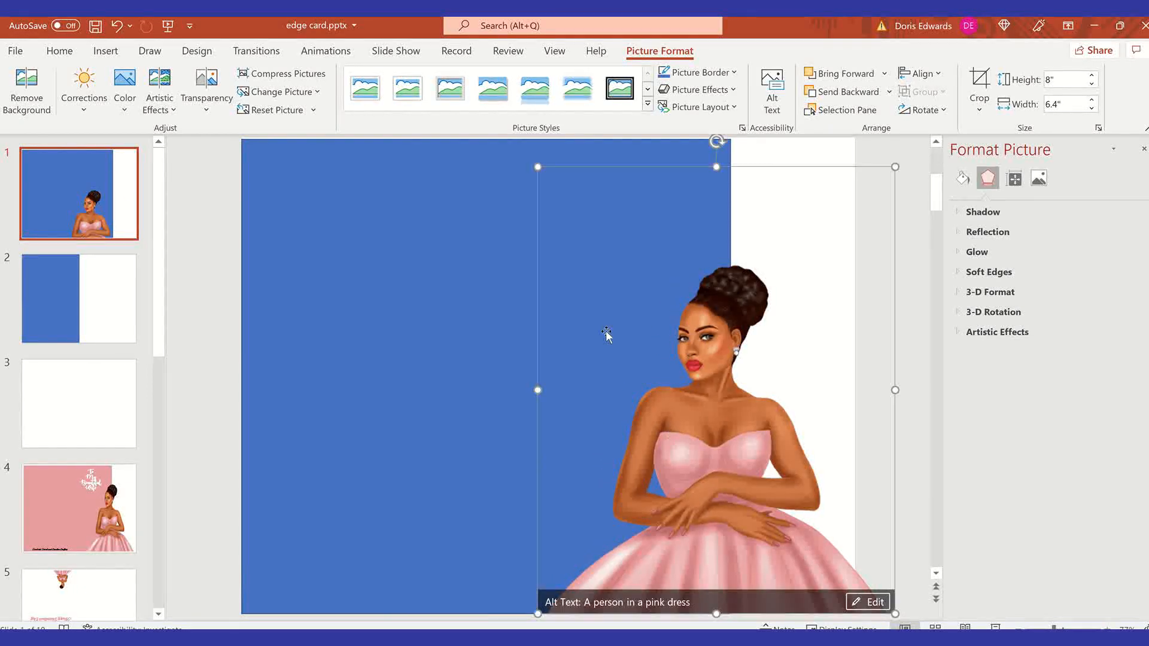
{"action": "left_click", "coordinate": [536, 163]}
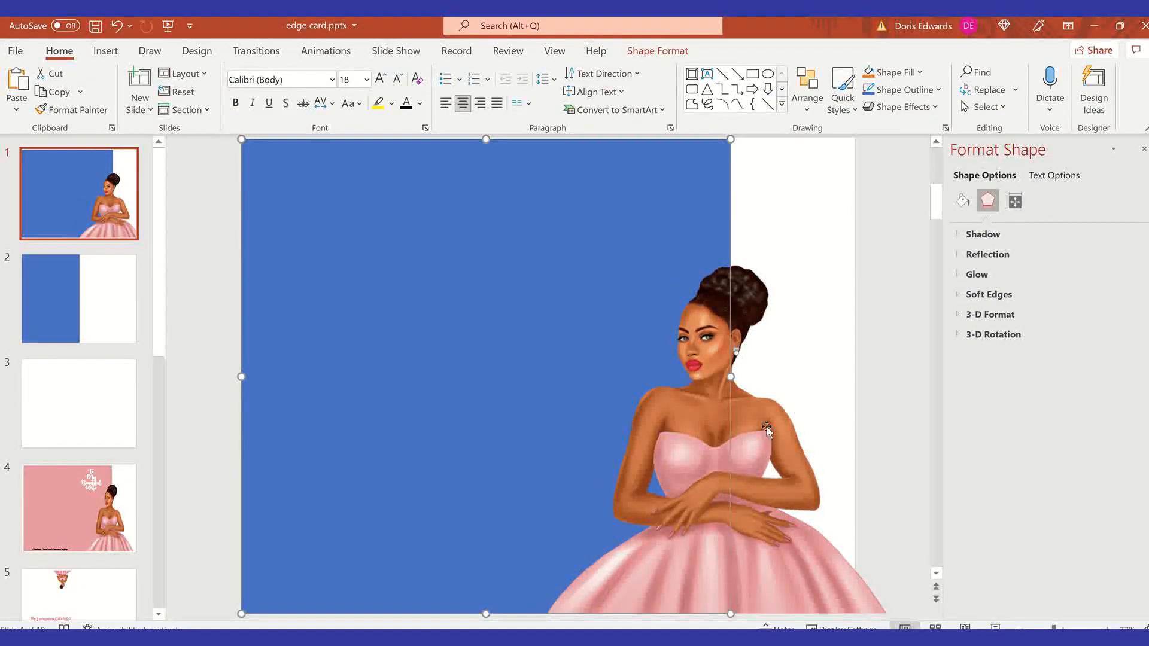
Shrink the woman picture to about 6.58" by 5.26" and position it in the slide's lower-right corner
{"action": "left_click", "coordinate": [795, 406]}
{"action": "left_click_drag", "start_coordinate": [540, 170], "coordinate": [603, 249]}
{"action": "left_click_drag", "start_coordinate": [748, 457], "coordinate": [738, 504]}
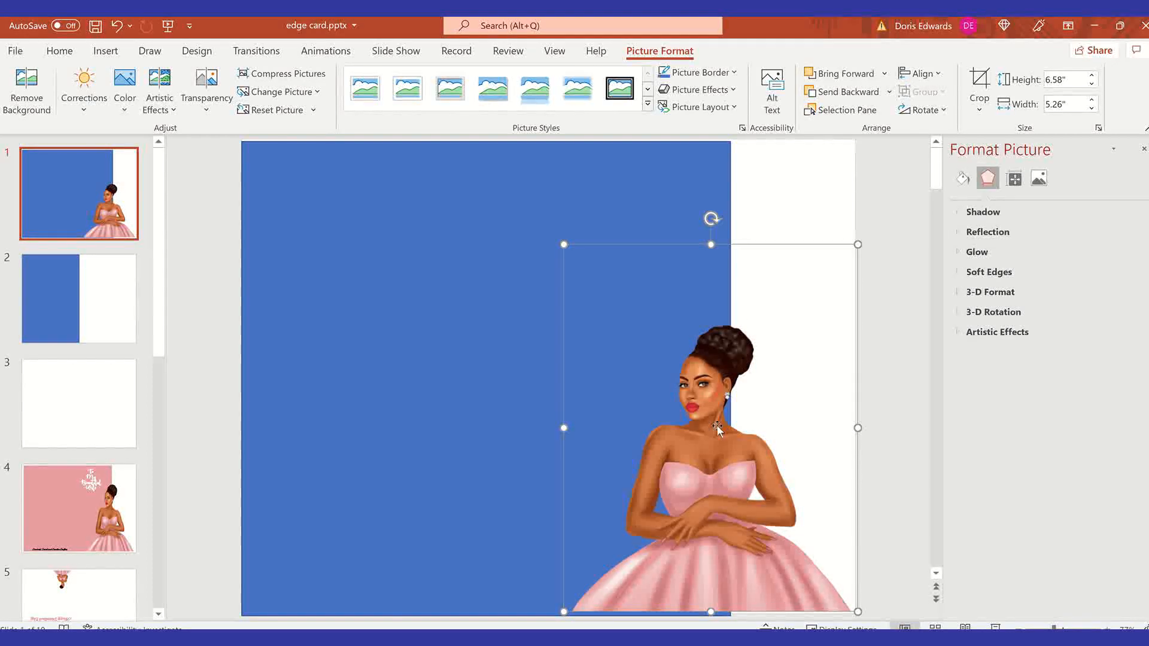
Crop the empty area above the woman's hair, reducing the picture height to about 5.27"
{"action": "left_click", "coordinate": [788, 213]}
{"action": "left_click", "coordinate": [744, 392]}
{"action": "left_click", "coordinate": [981, 111]}
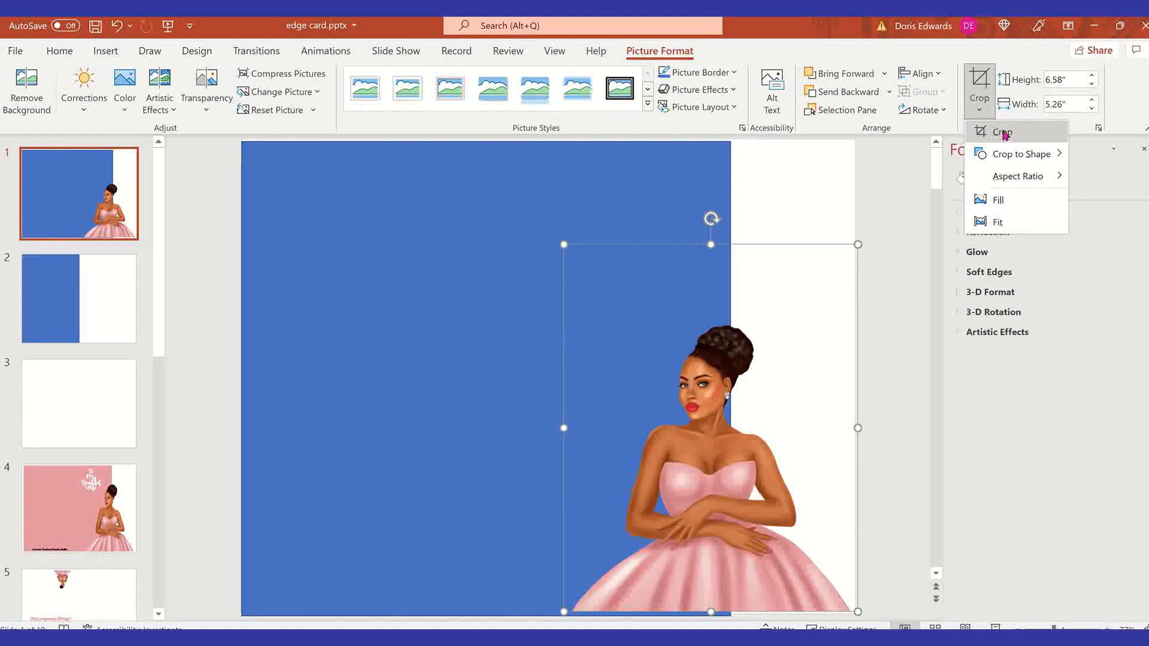
{"action": "left_click", "coordinate": [1004, 133]}
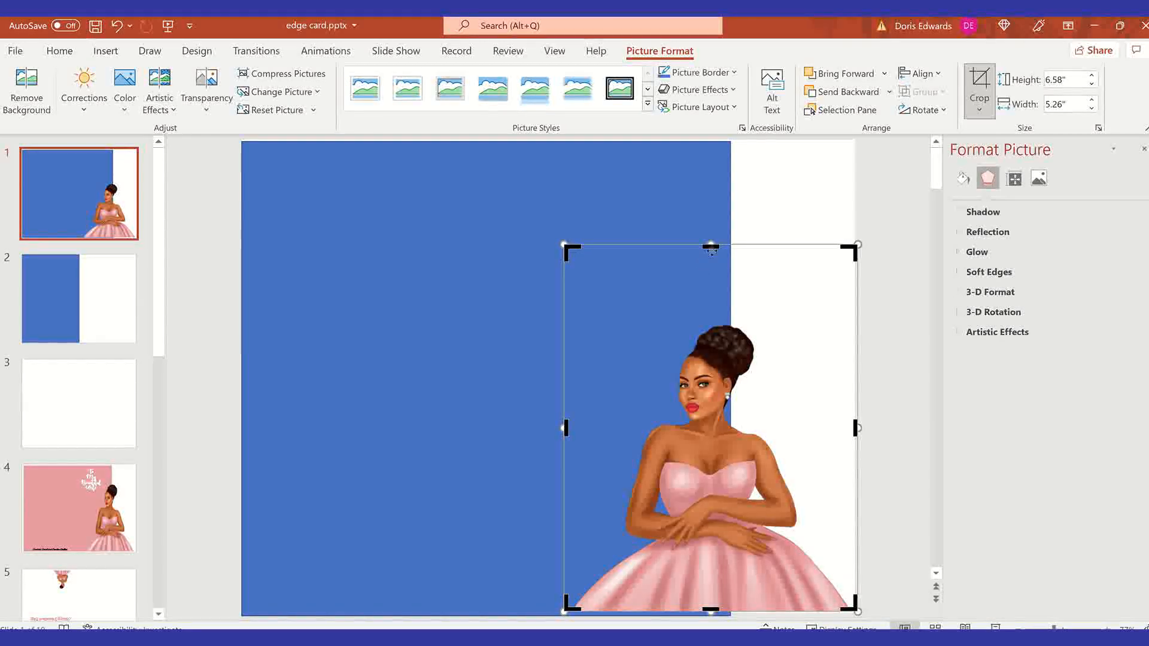
{"action": "left_click_drag", "start_coordinate": [711, 245], "coordinate": [721, 315]}
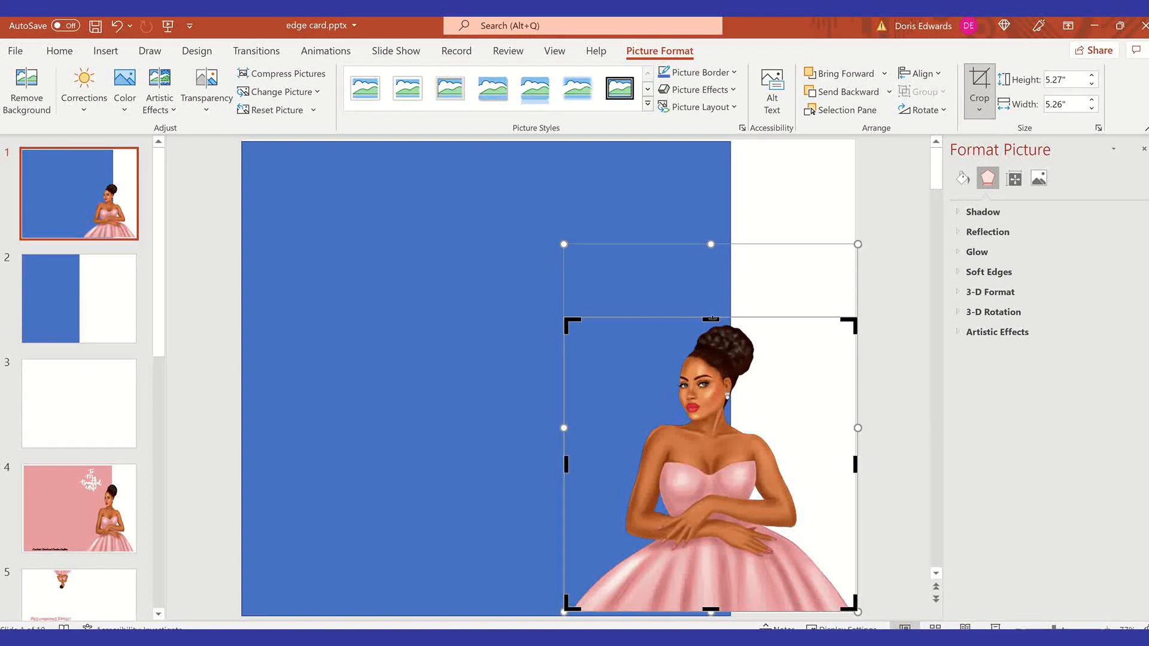
{"action": "left_click", "coordinate": [802, 174]}
Enlarge the cropped picture to about 6.77" by 6.76" and shift it so the woman overlaps the rectangle's right edge
{"action": "left_click", "coordinate": [742, 440]}
{"action": "left_click_drag", "start_coordinate": [836, 359], "coordinate": [772, 356]}
{"action": "left_click_drag", "start_coordinate": [794, 314], "coordinate": [790, 228]}
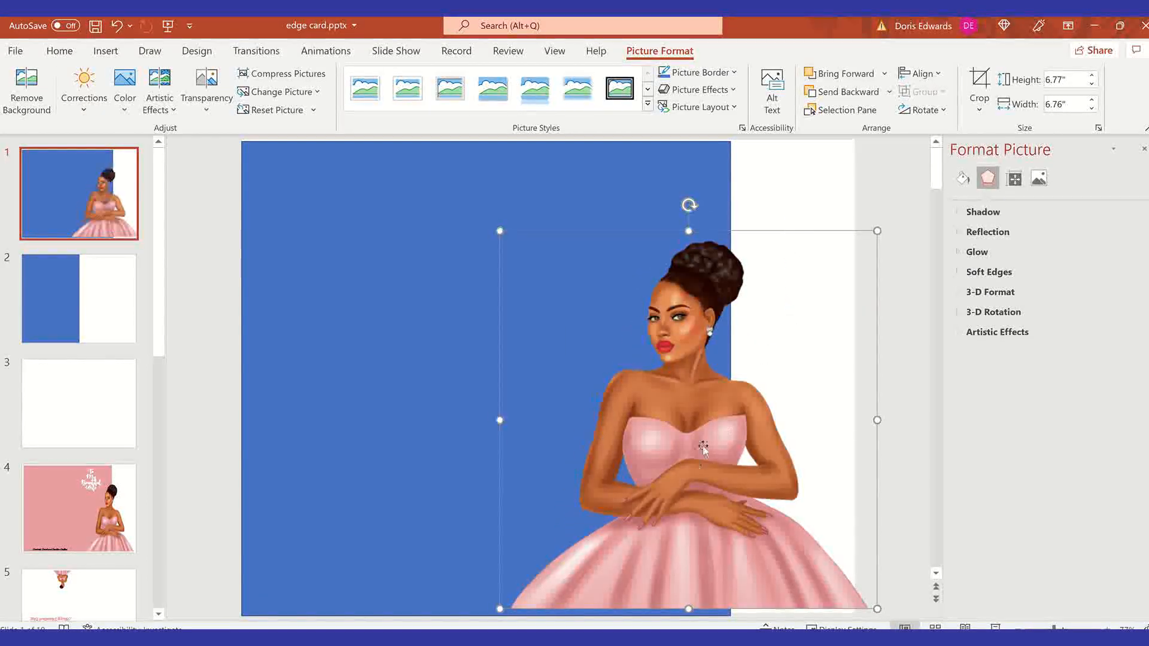
{"action": "left_click_drag", "start_coordinate": [687, 438], "coordinate": [723, 431]}
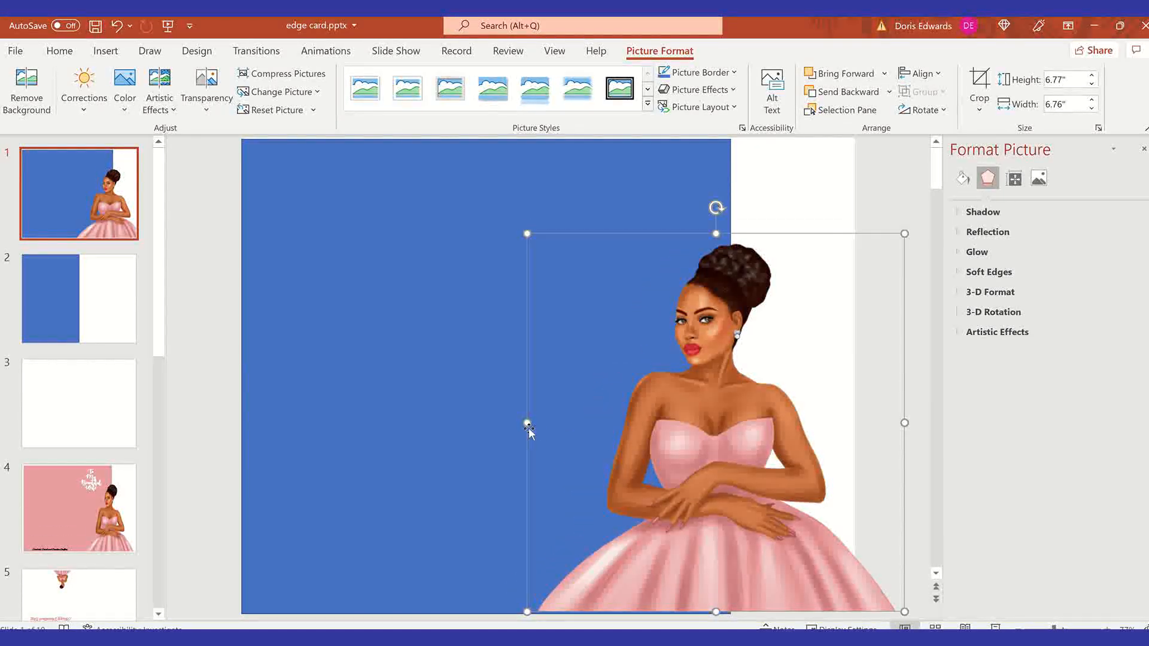
Narrow the woman picture to about 5.81" wide and align its base with the slide's bottom, centred near the rectangle's right edge
{"action": "left_click_drag", "start_coordinate": [527, 423], "coordinate": [572, 419]}
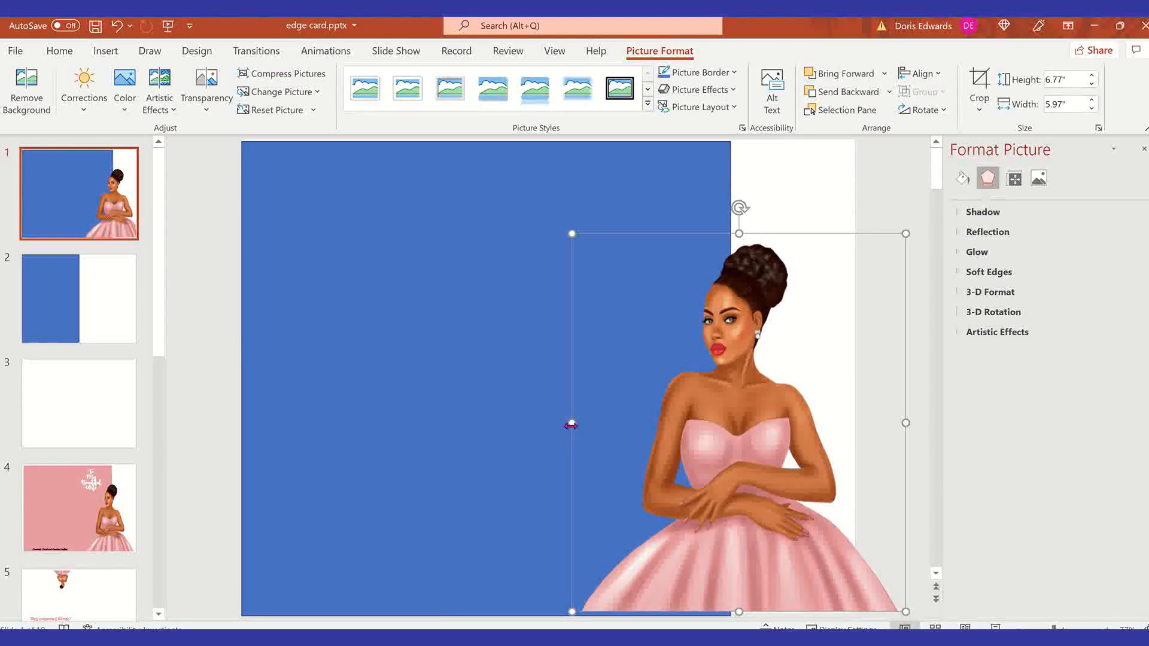
{"action": "left_click_drag", "start_coordinate": [568, 422], "coordinate": [581, 423]}
{"action": "left_click_drag", "start_coordinate": [791, 478], "coordinate": [762, 506]}
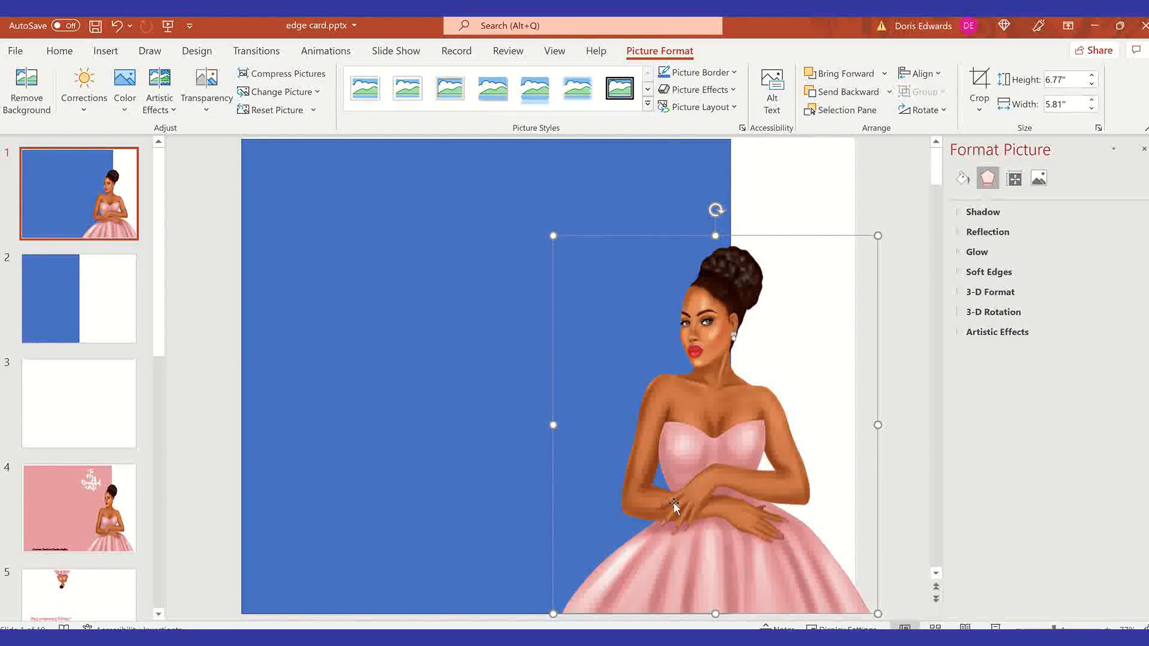
{"action": "scroll", "coordinate": [675, 501], "scroll_direction": "down", "scroll_amount": 1}
{"action": "left_click_drag", "start_coordinate": [706, 598], "coordinate": [704, 601]}
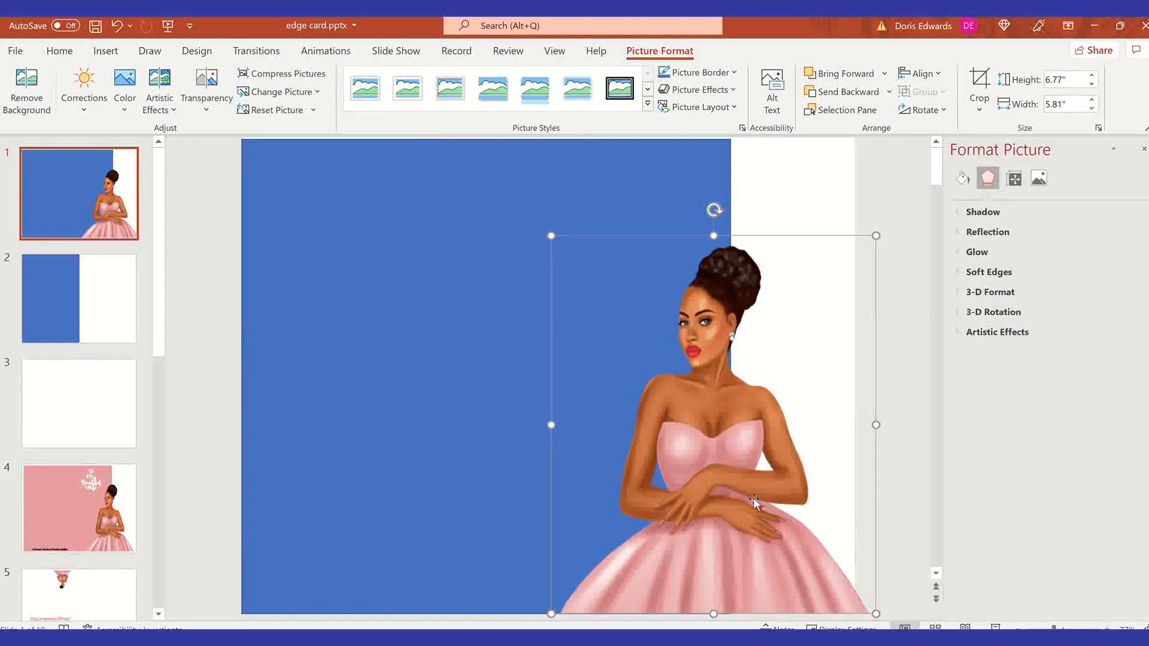
Show the picture's size settings and narrow it to about 5.35" wide so its right side fits within the slide
{"action": "right_click", "coordinate": [706, 428]}
{"action": "left_click", "coordinate": [764, 364]}
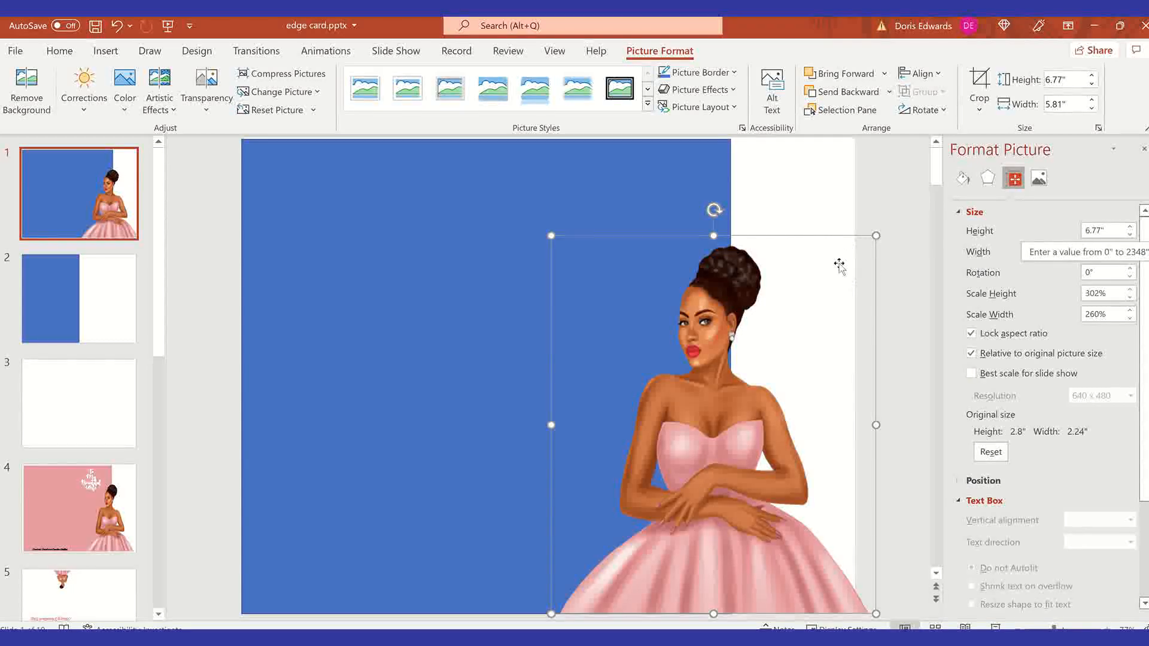
{"action": "left_click_drag", "start_coordinate": [877, 427], "coordinate": [851, 425]}
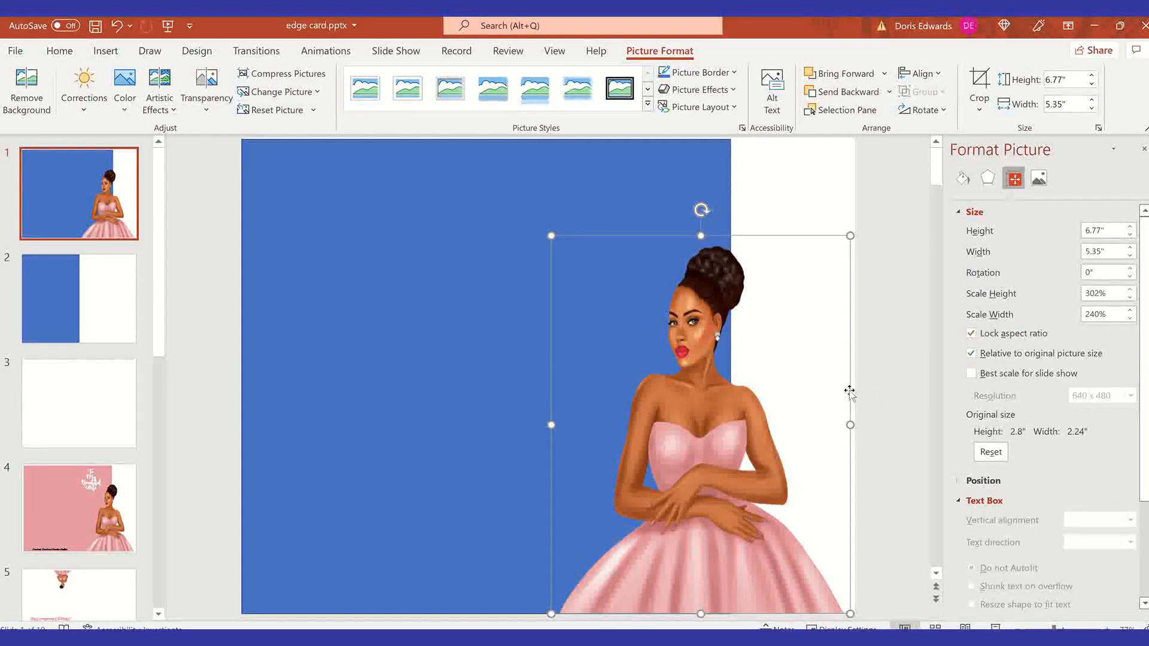
{"action": "left_click", "coordinate": [874, 403]}
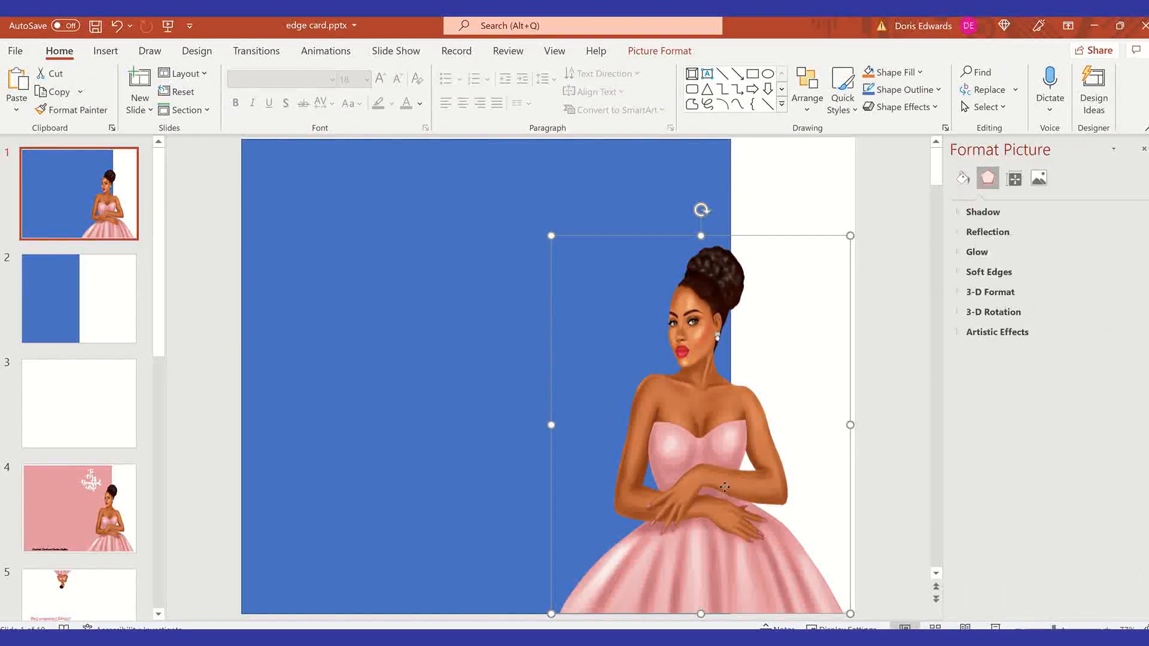
Shift the woman picture slightly right along the slide's base so her head straddles the blue rectangle's right edge
{"action": "mouse_move", "coordinate": [727, 488]}
{"action": "left_mouse_down"}
{"action": "mouse_move", "coordinate": [718, 479]}
{"action": "mouse_move", "coordinate": [740, 489]}
{"action": "left_mouse_up"}
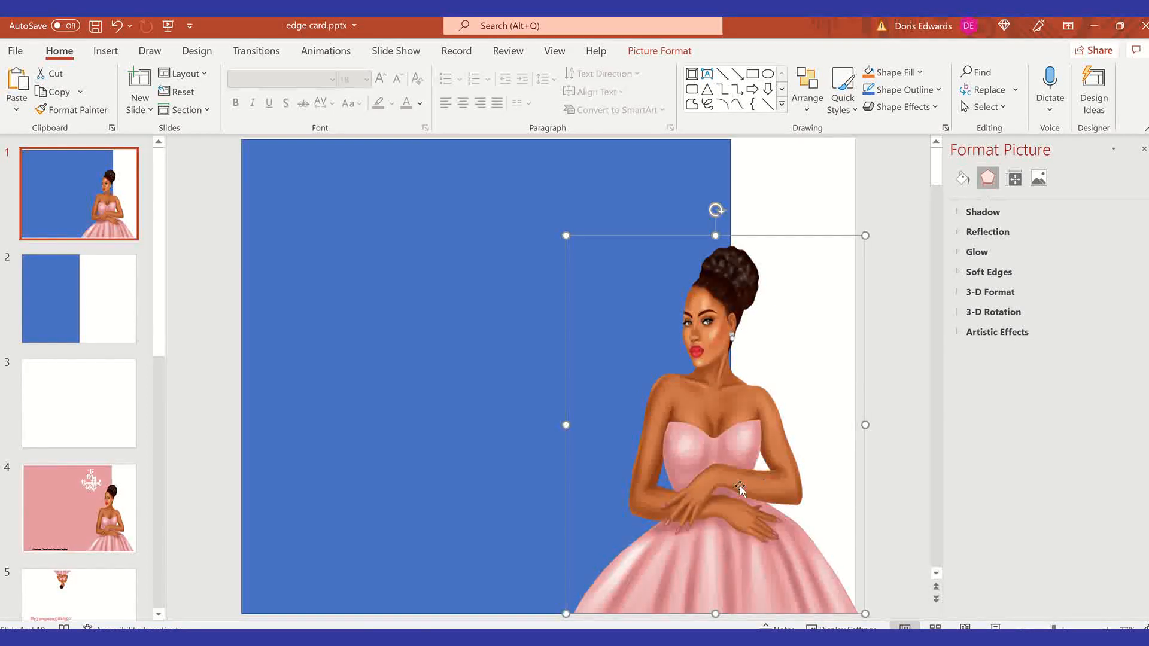
{"action": "left_click", "coordinate": [809, 159]}
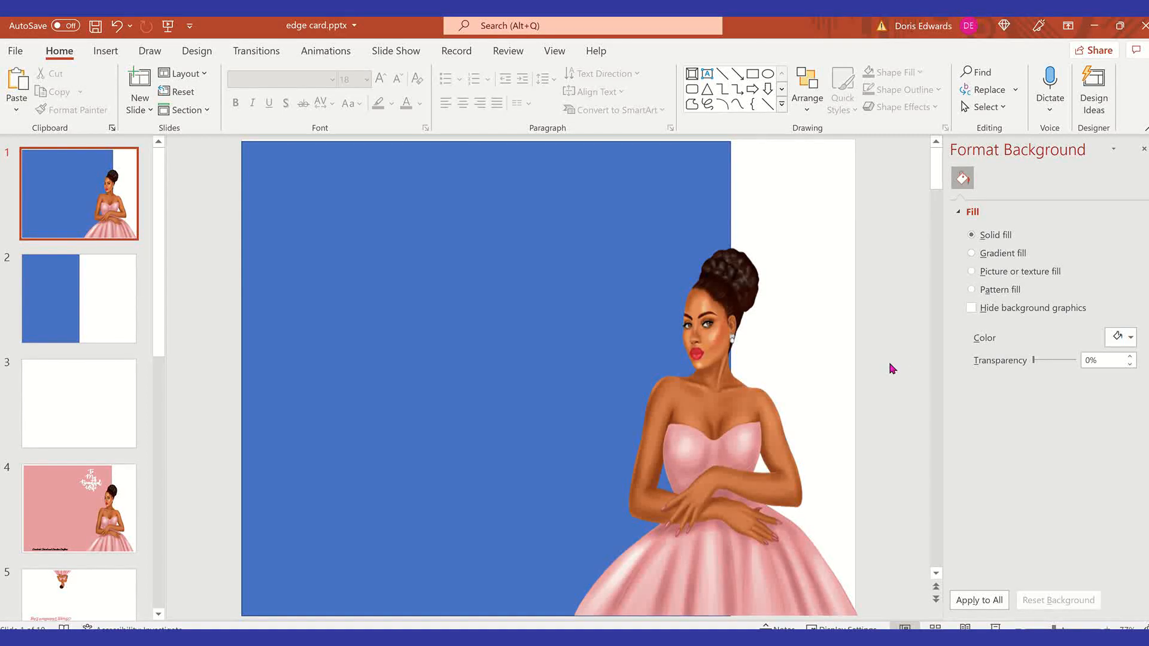
{"action": "left_click", "coordinate": [682, 463]}
{"action": "left_click", "coordinate": [987, 178]}
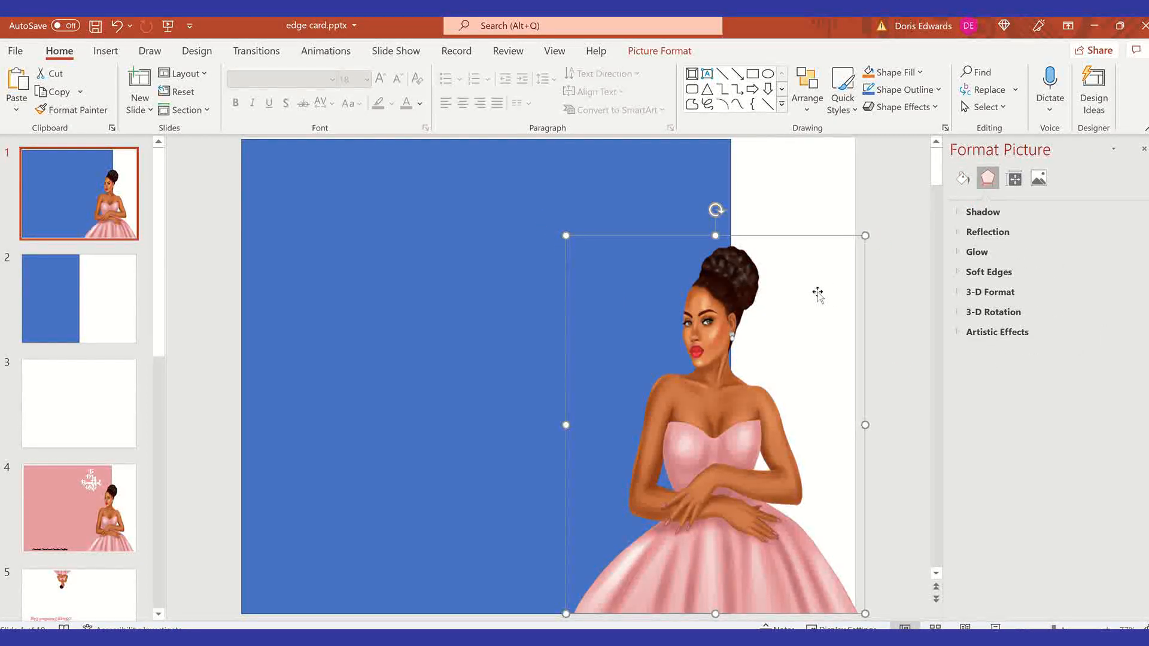
{"action": "left_click_drag", "start_coordinate": [737, 509], "coordinate": [744, 511]}
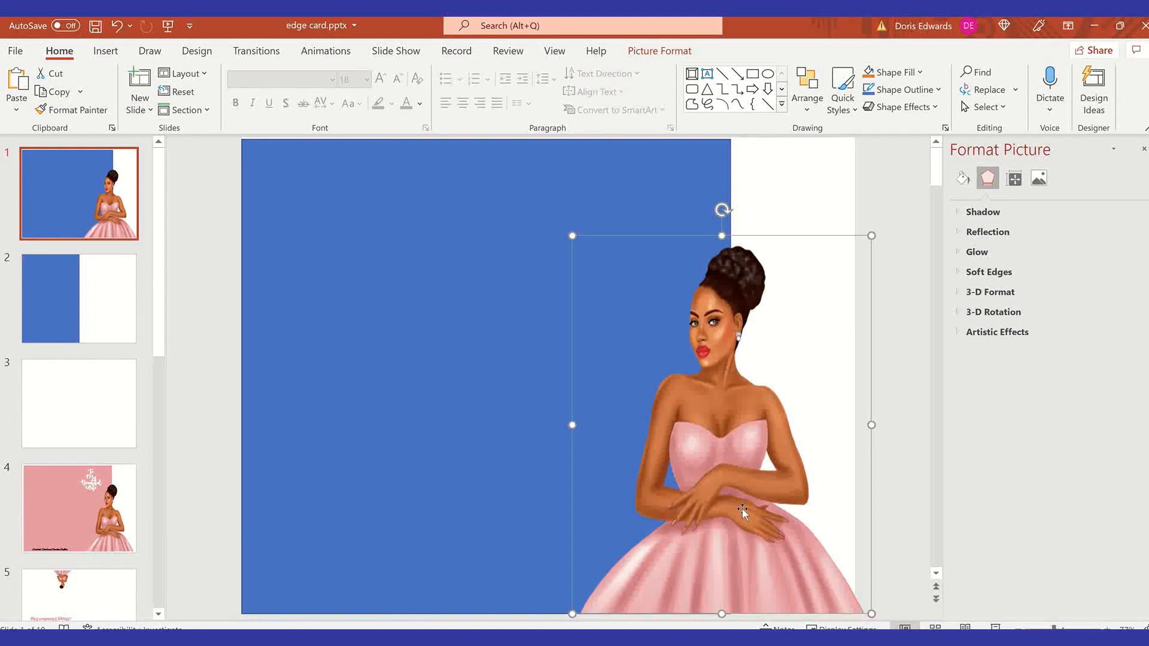
{"action": "left_click", "coordinate": [902, 219]}
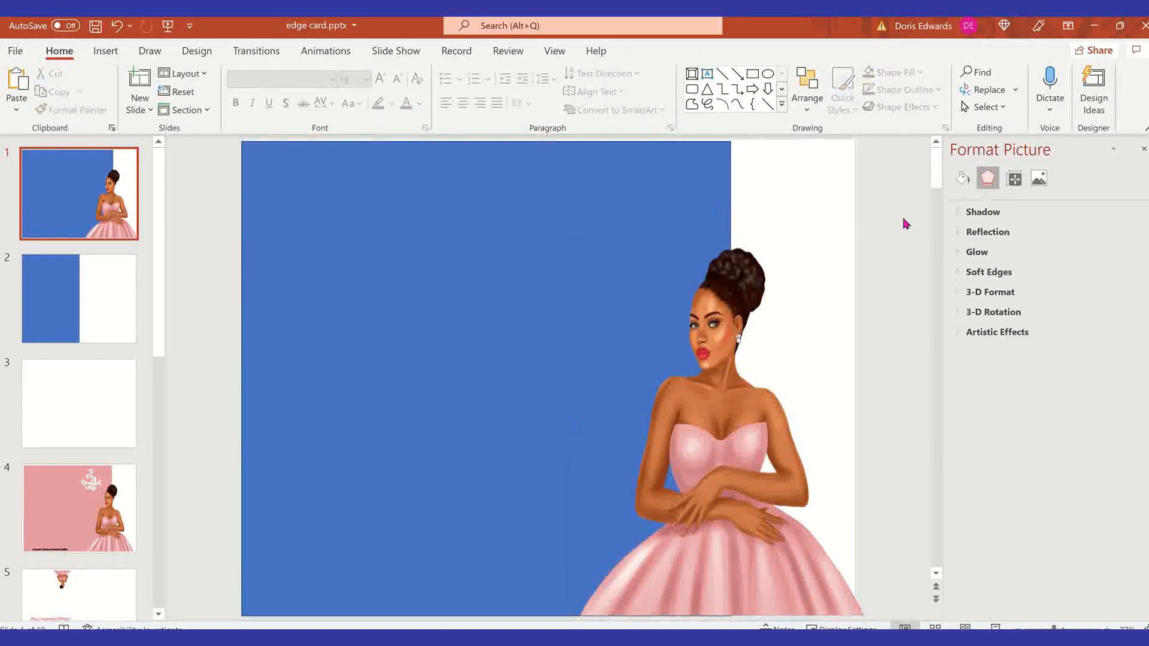
Narrow the woman picture to about 5.07" wide so its right side meets the slide's right edge
{"action": "left_click", "coordinate": [786, 440]}
{"action": "scroll", "coordinate": [842, 490], "scroll_direction": "down", "scroll_amount": 1}
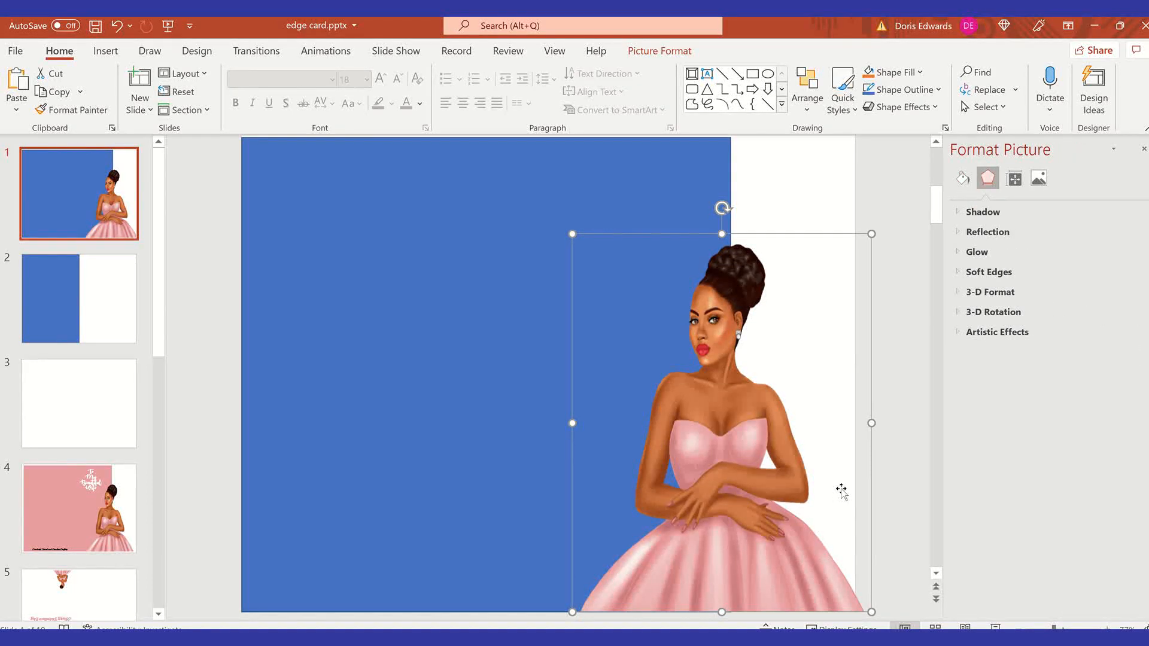
{"action": "left_click_drag", "start_coordinate": [867, 424], "coordinate": [851, 423]}
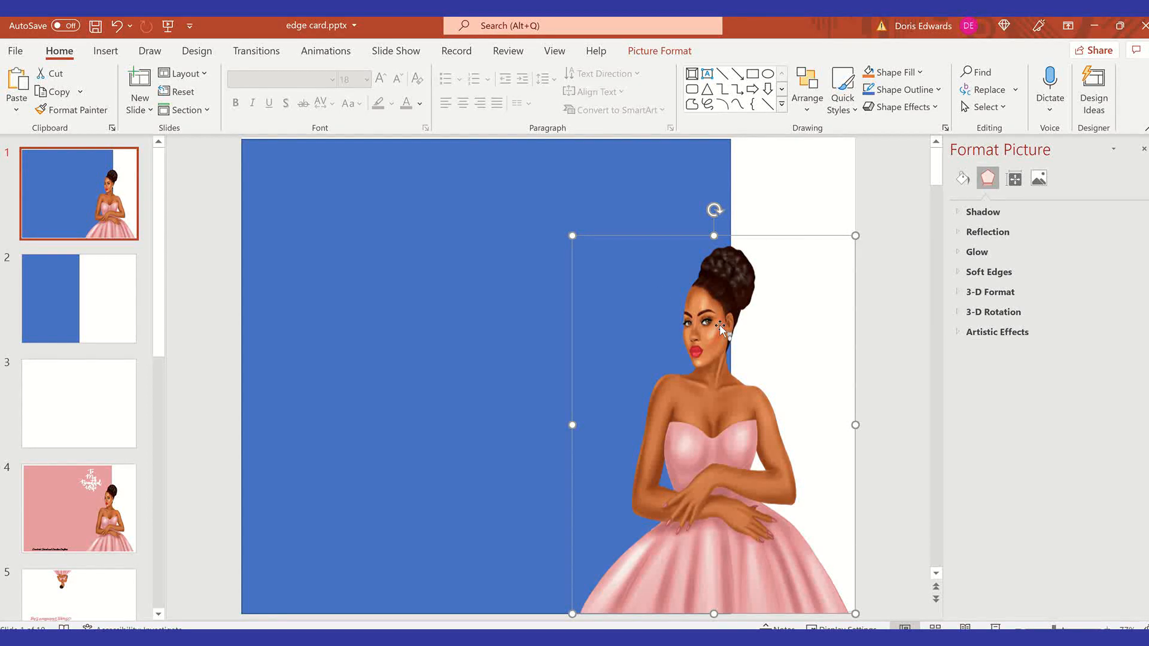
{"action": "left_click", "coordinate": [799, 184]}
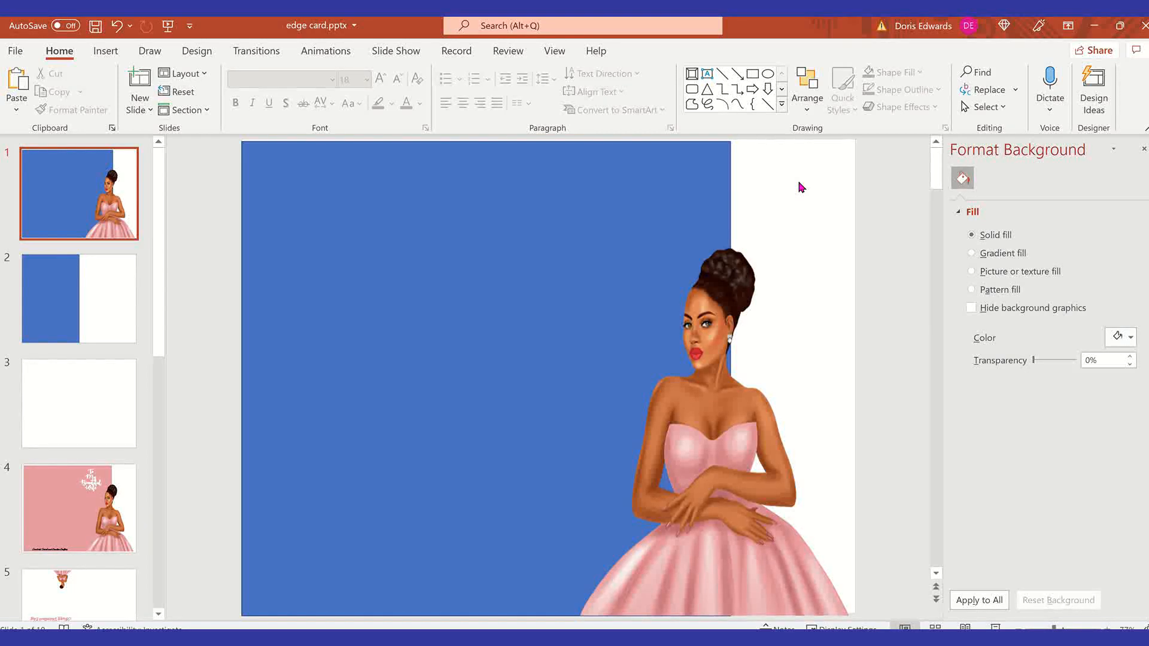
Show the woman picture's size and position settings to check its dimensions
{"action": "left_click", "coordinate": [706, 385]}
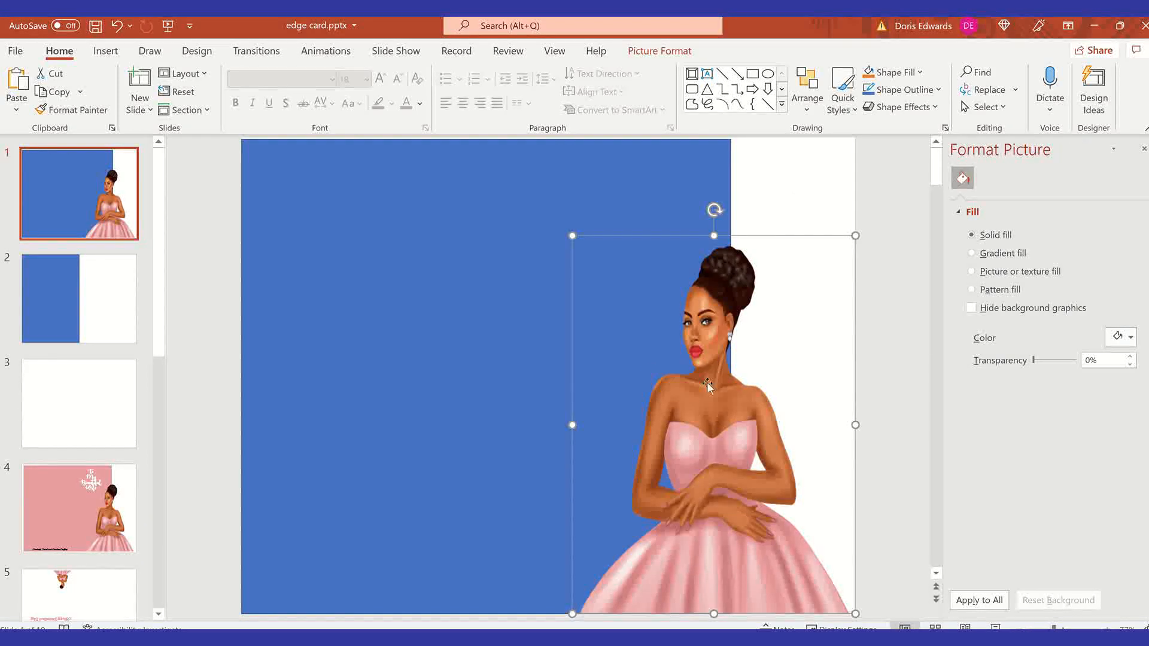
{"action": "right_click", "coordinate": [746, 428]}
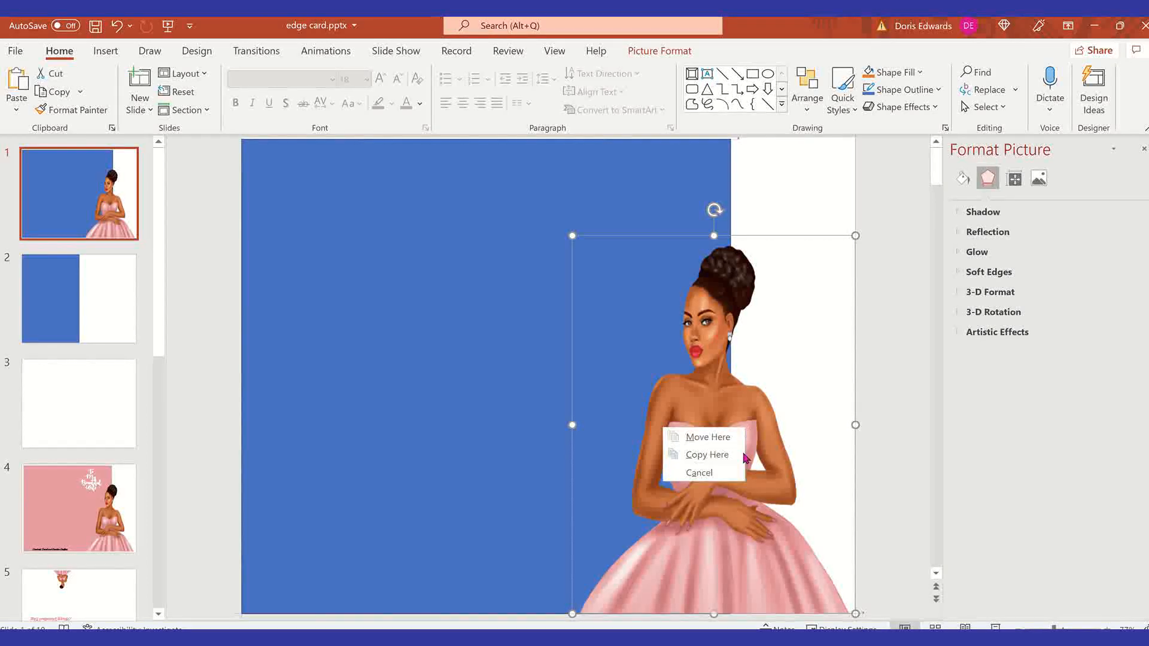
{"action": "left_click", "coordinate": [814, 441]}
{"action": "right_click", "coordinate": [810, 443]}
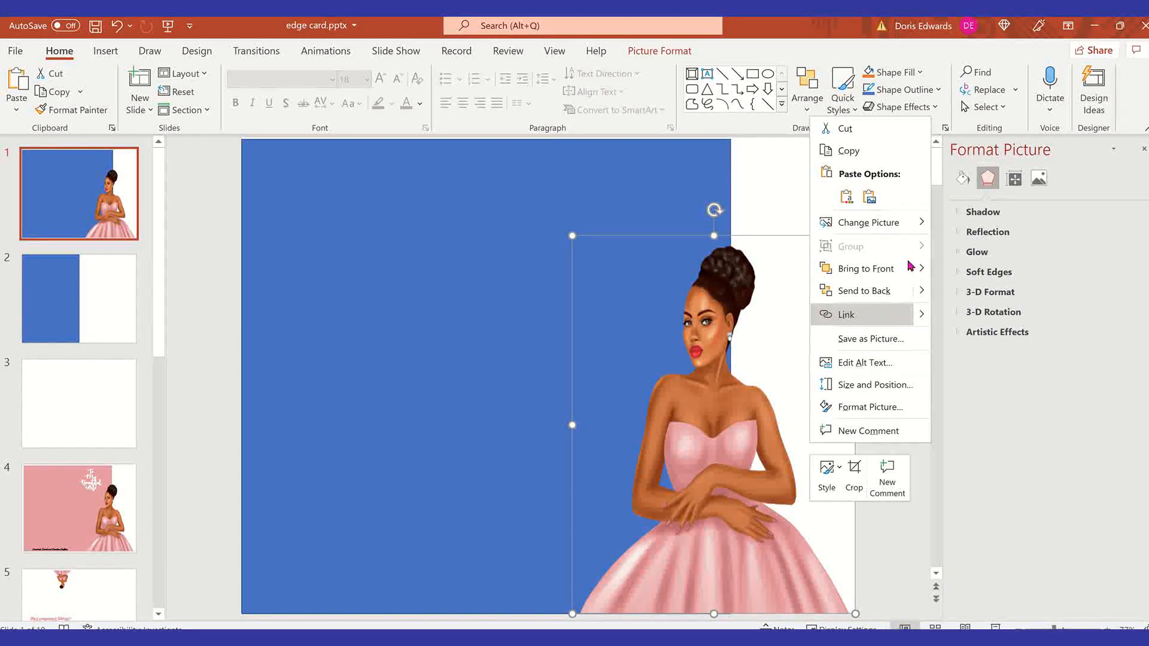
{"action": "left_click", "coordinate": [901, 385]}
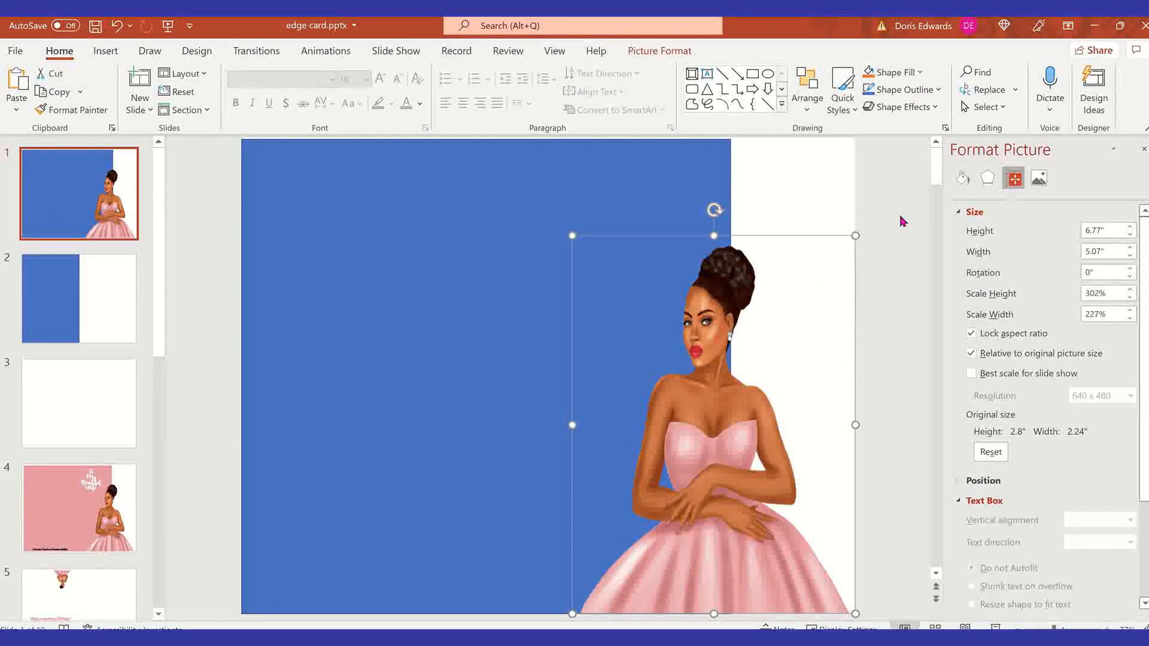
{"action": "left_click", "coordinate": [765, 225]}
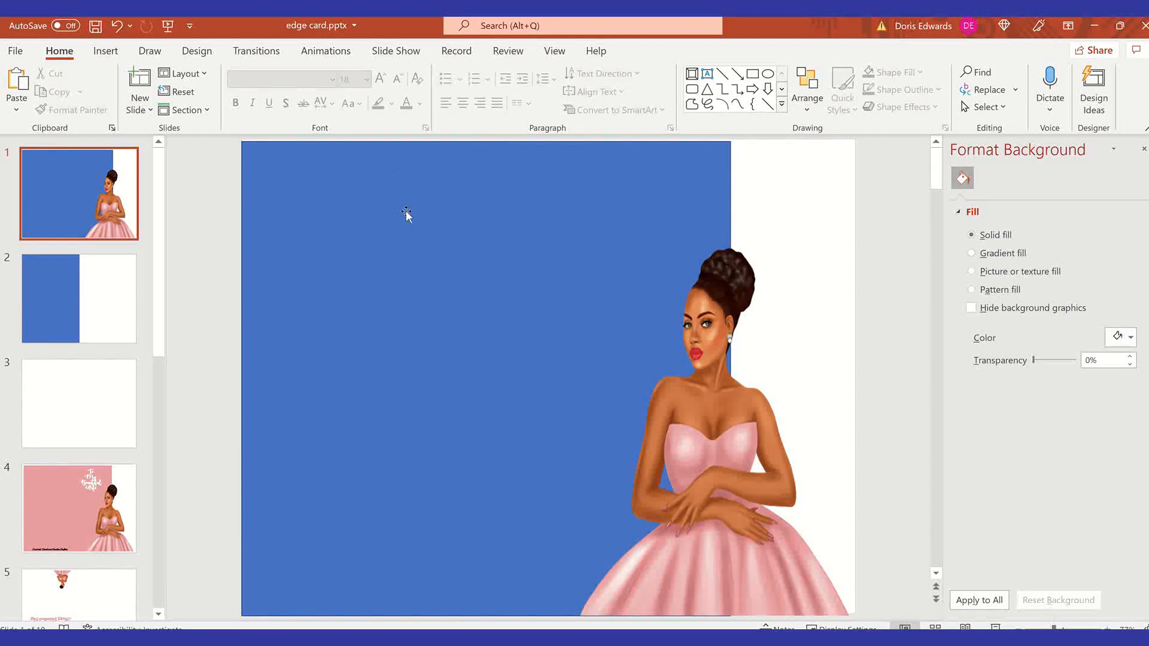
Fill the half-width rectangle on slide 2 with the darkest orange theme shade, a dark brown
{"action": "left_click", "coordinate": [60, 299]}
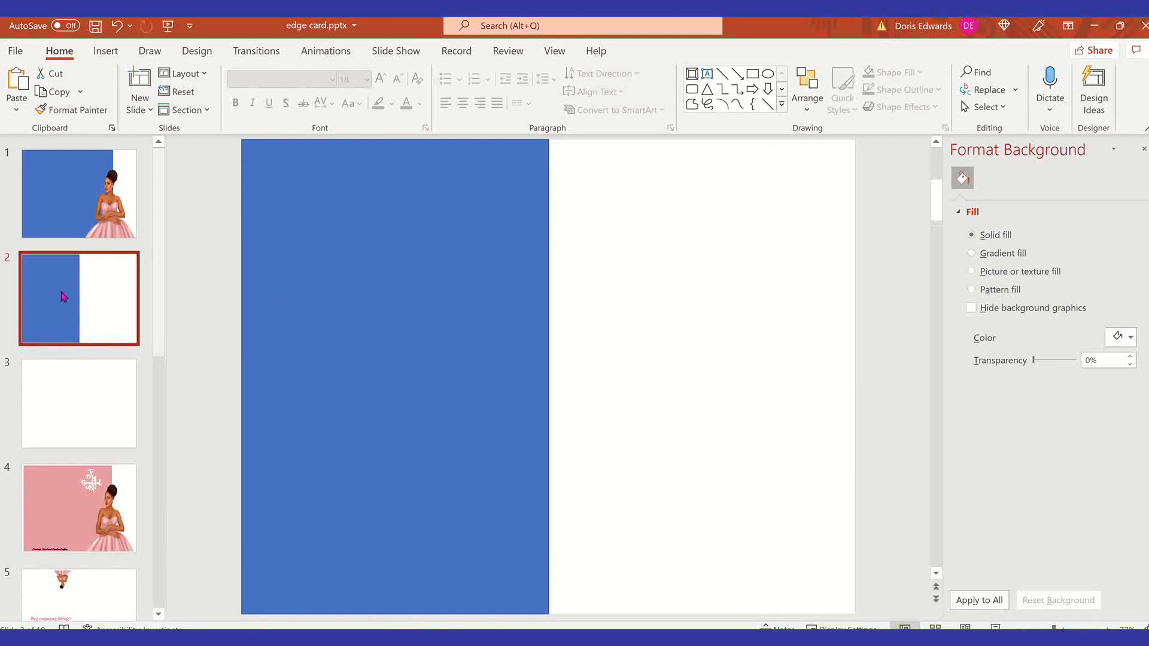
{"action": "left_click", "coordinate": [379, 179]}
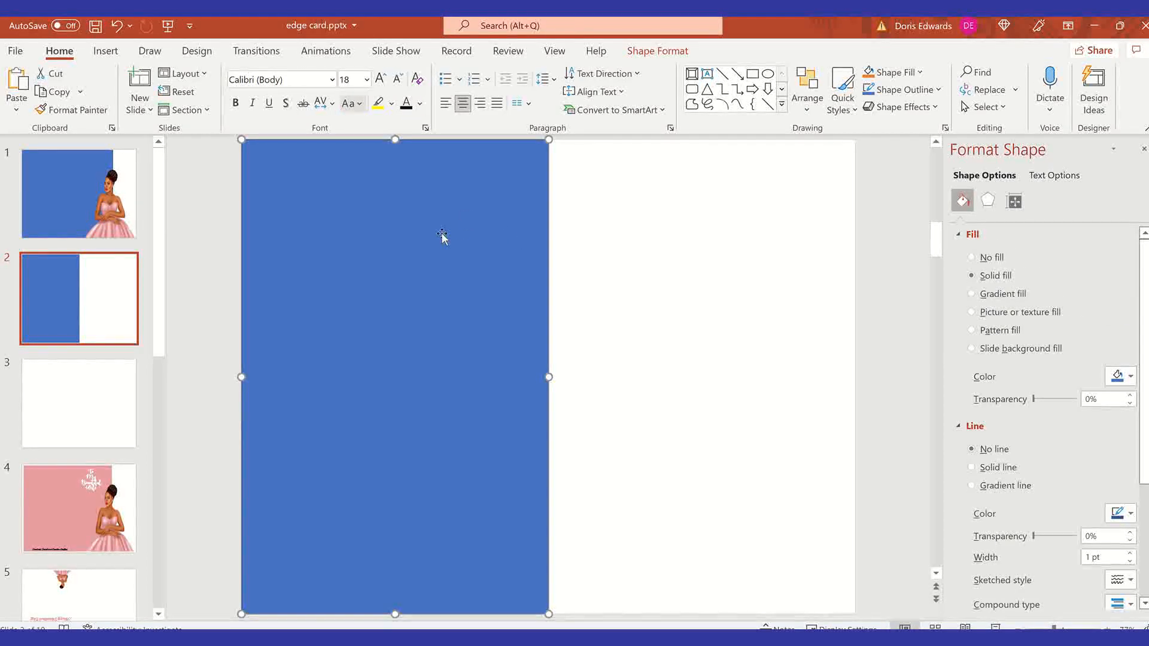
{"action": "right_click", "coordinate": [466, 213]}
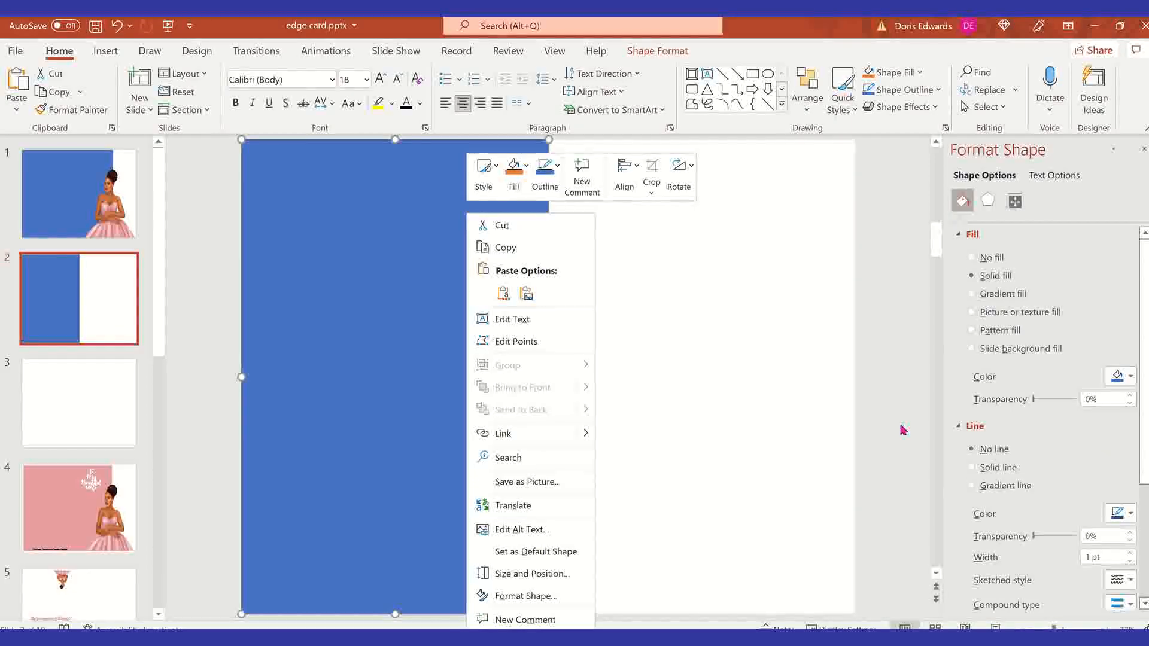
{"action": "left_click", "coordinate": [1127, 387]}
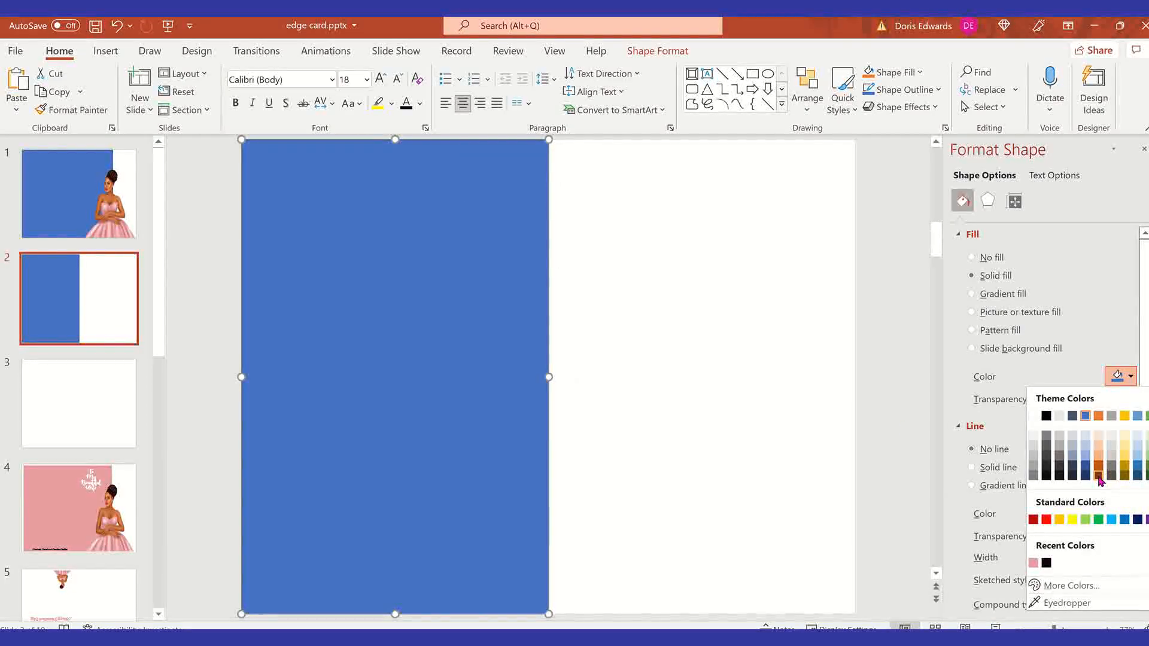
{"action": "left_click", "coordinate": [1097, 478]}
Cut the brown rectangle from slide 2 and paste it over the blue panel on slide 1 to compare it with the woman picture
{"action": "right_click", "coordinate": [467, 218]}
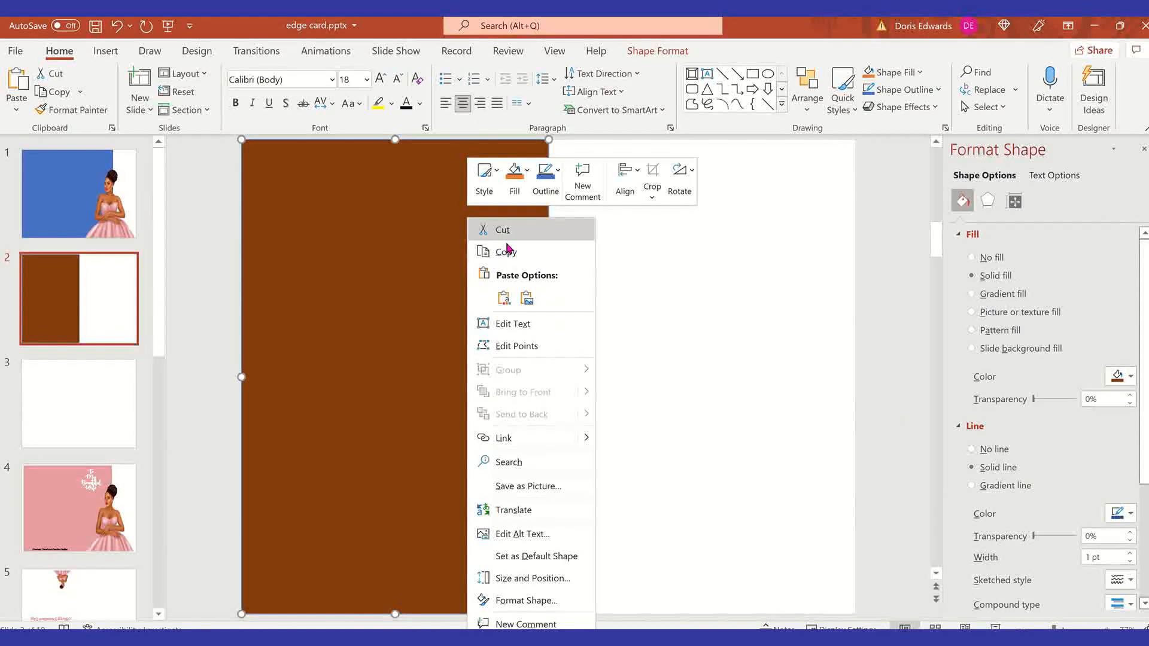
{"action": "left_click", "coordinate": [513, 233]}
{"action": "left_click", "coordinate": [111, 179]}
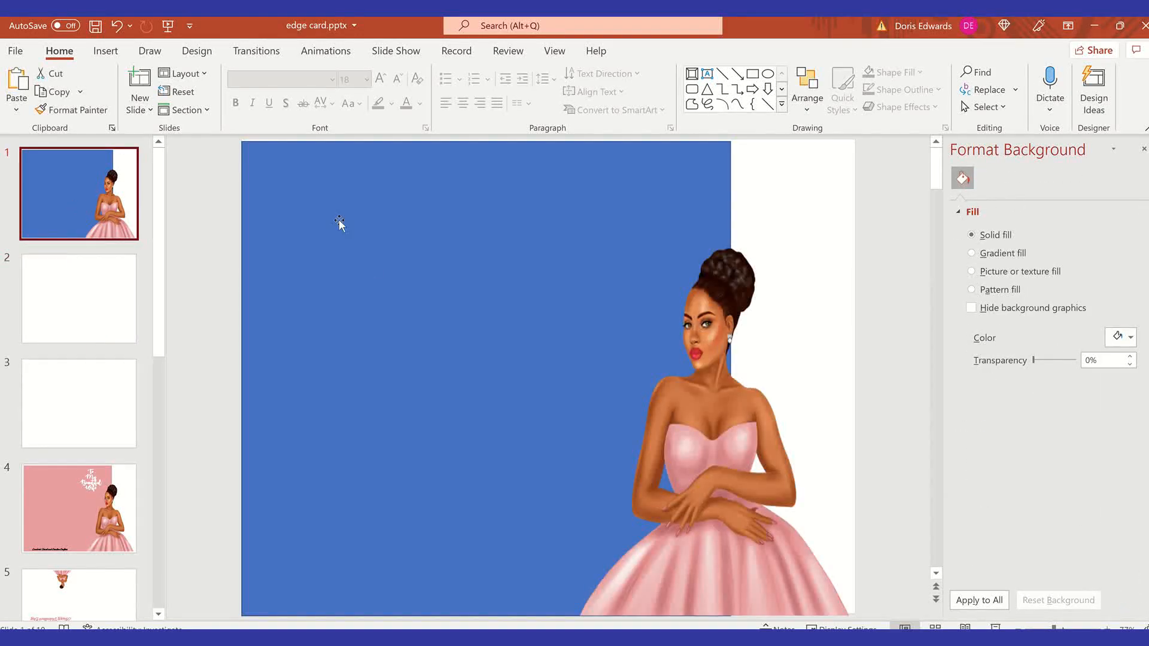
{"action": "left_click", "coordinate": [337, 220]}
{"action": "right_click", "coordinate": [337, 221]}
{"action": "left_click", "coordinate": [377, 298]}
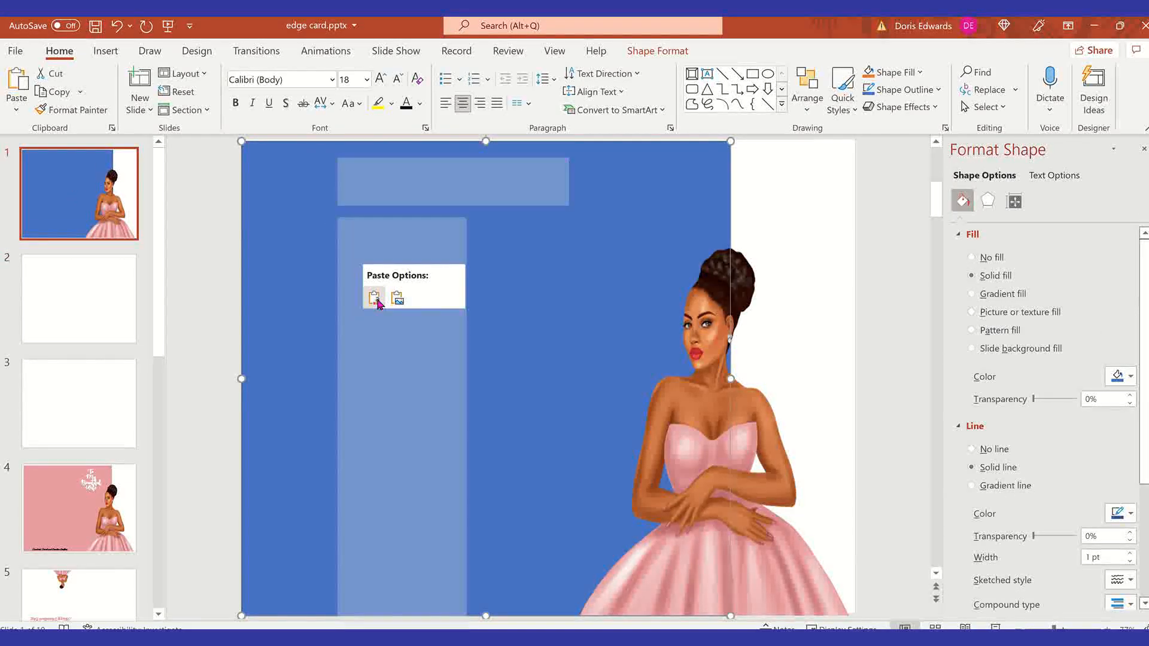
{"action": "left_click", "coordinate": [232, 376]}
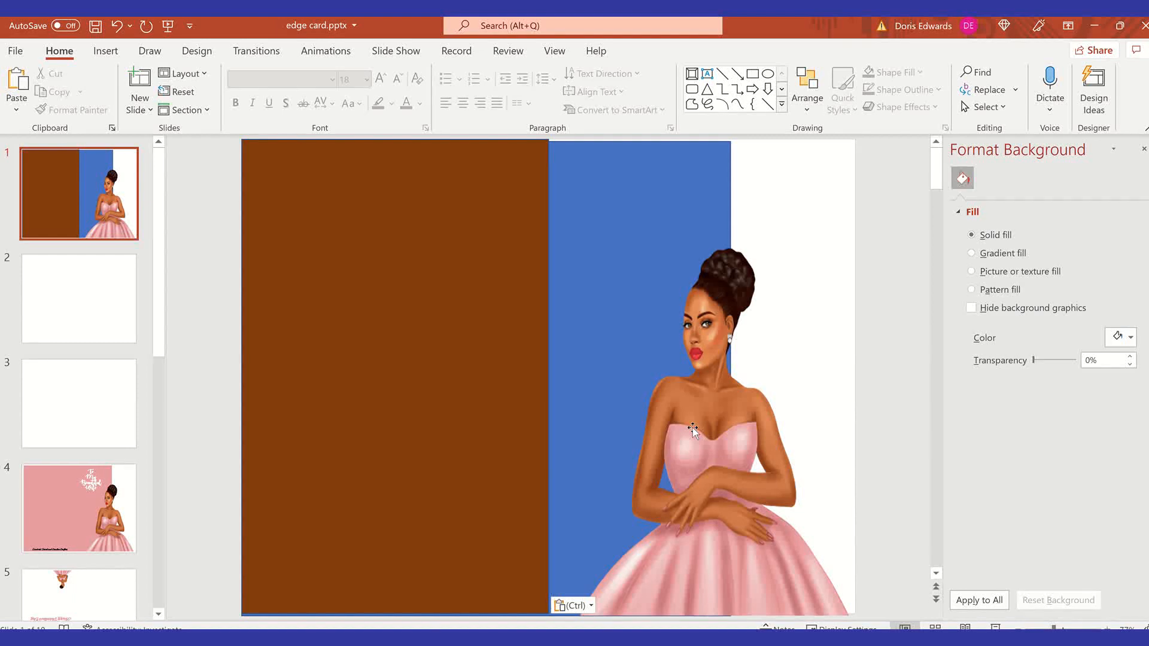
{"action": "scroll", "coordinate": [642, 425], "scroll_direction": "down", "scroll_amount": 1}
{"action": "scroll", "coordinate": [563, 392], "scroll_direction": "up", "scroll_amount": 1}
{"action": "left_click", "coordinate": [684, 590]}
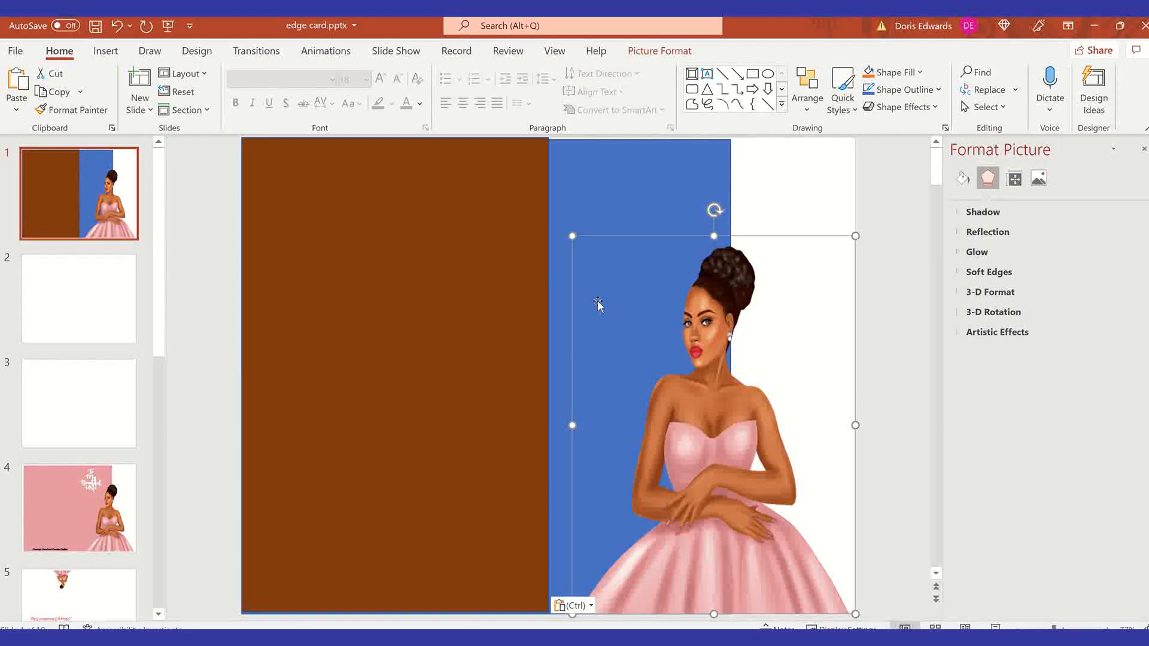
Cut the brown rectangle from slide 1 and paste it back on slide 2, aligned with the slide's left edge
{"action": "left_click", "coordinate": [398, 182]}
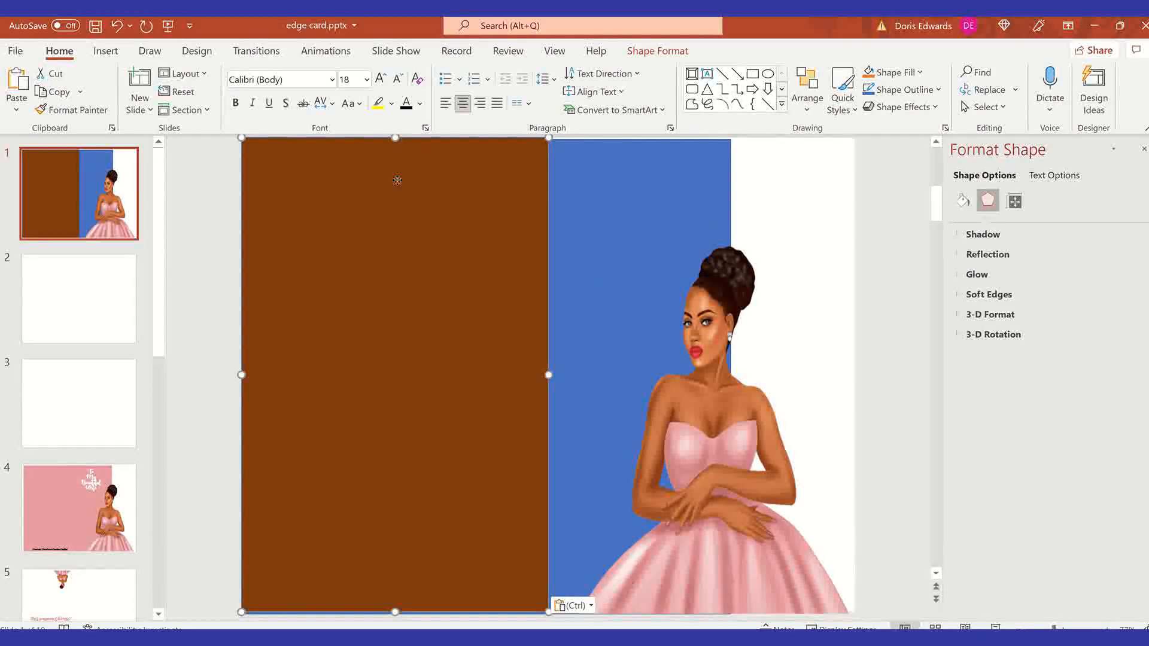
{"action": "right_click", "coordinate": [397, 180]}
{"action": "left_click", "coordinate": [453, 201]}
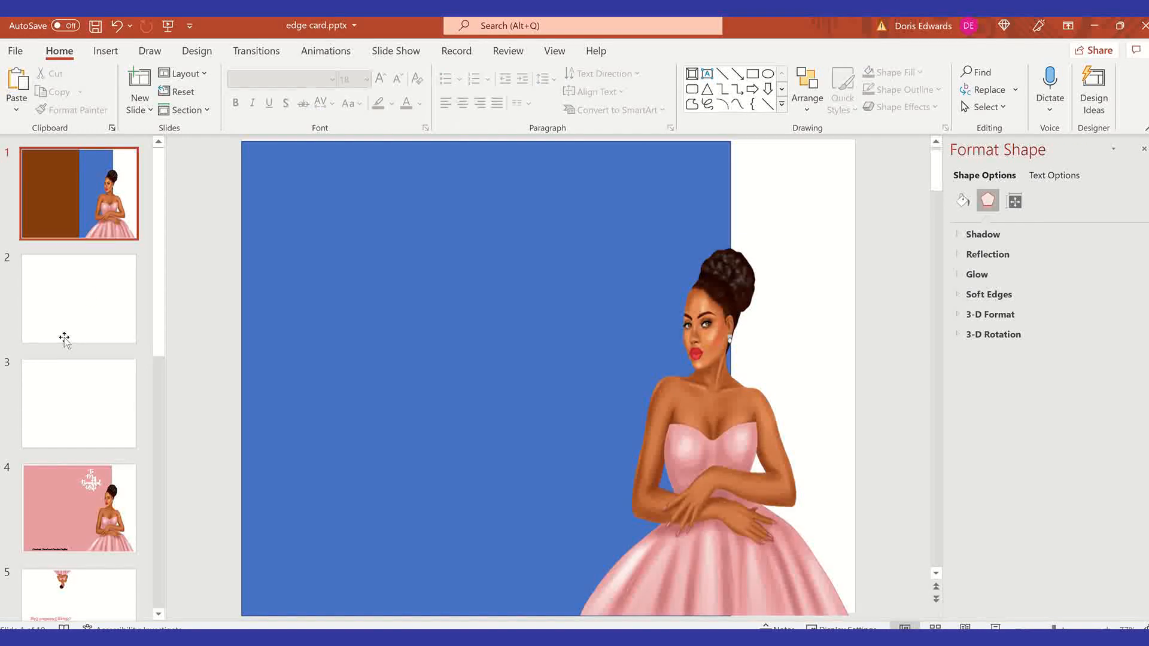
{"action": "left_click", "coordinate": [90, 290]}
{"action": "right_click", "coordinate": [392, 219]}
{"action": "left_click", "coordinate": [450, 255]}
{"action": "left_click_drag", "start_coordinate": [439, 258], "coordinate": [341, 268]}
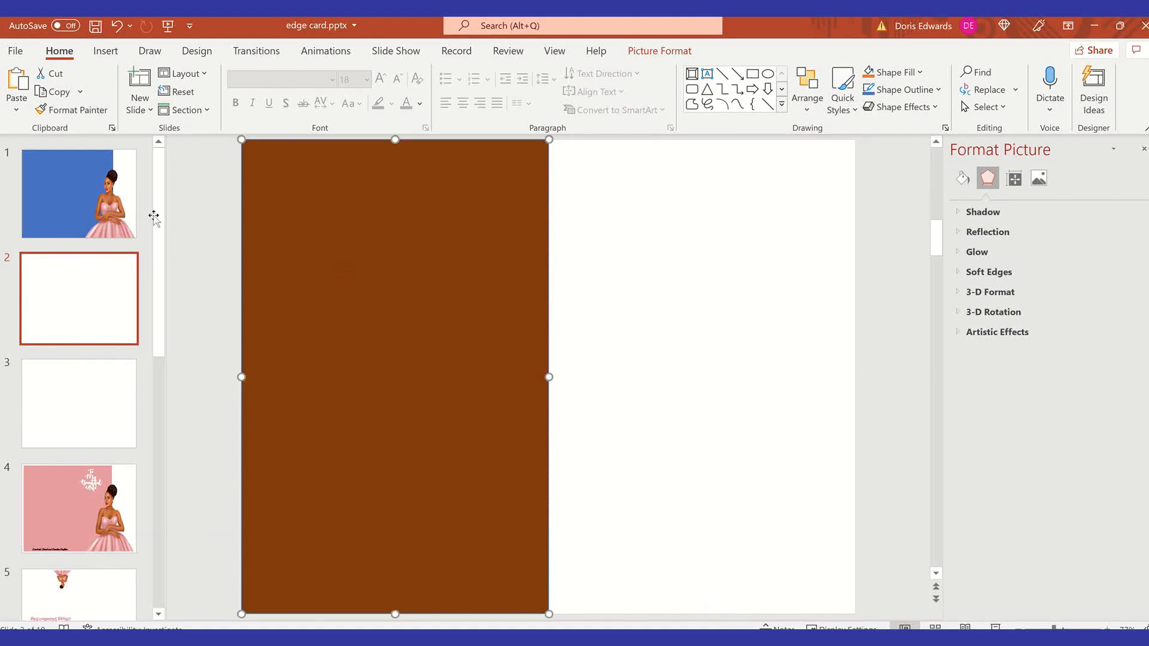
Draw a text box on slide 1's blue panel, above and left of the woman's head, and set its font to Alex Brush
{"action": "left_click", "coordinate": [114, 215]}
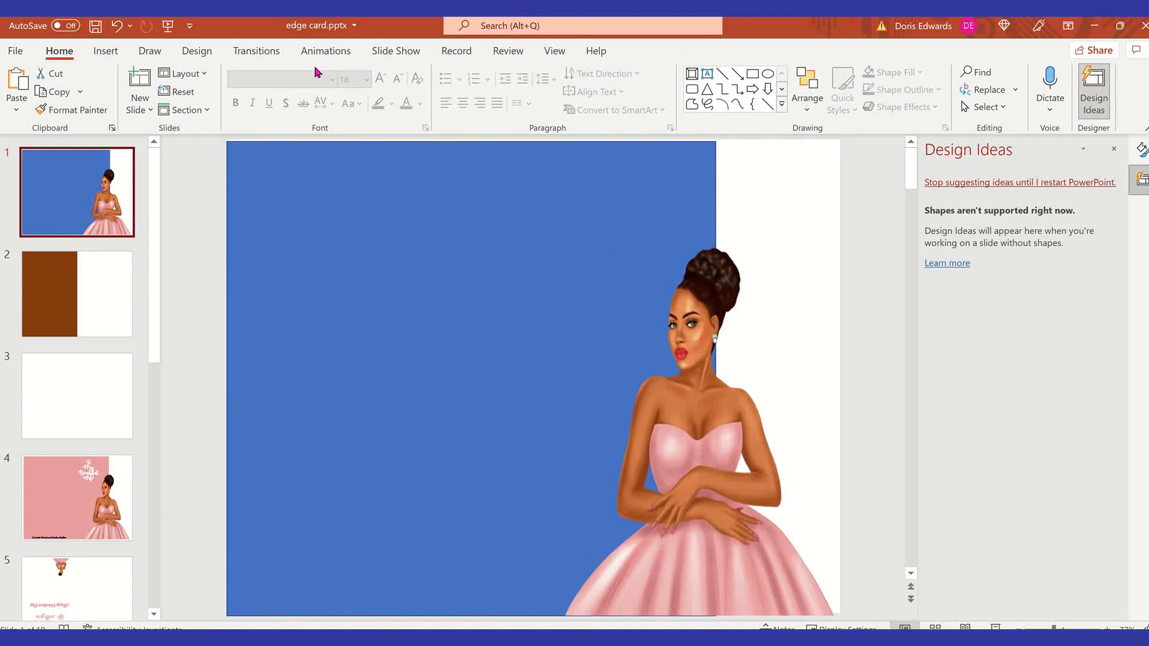
{"action": "left_click", "coordinate": [105, 53]}
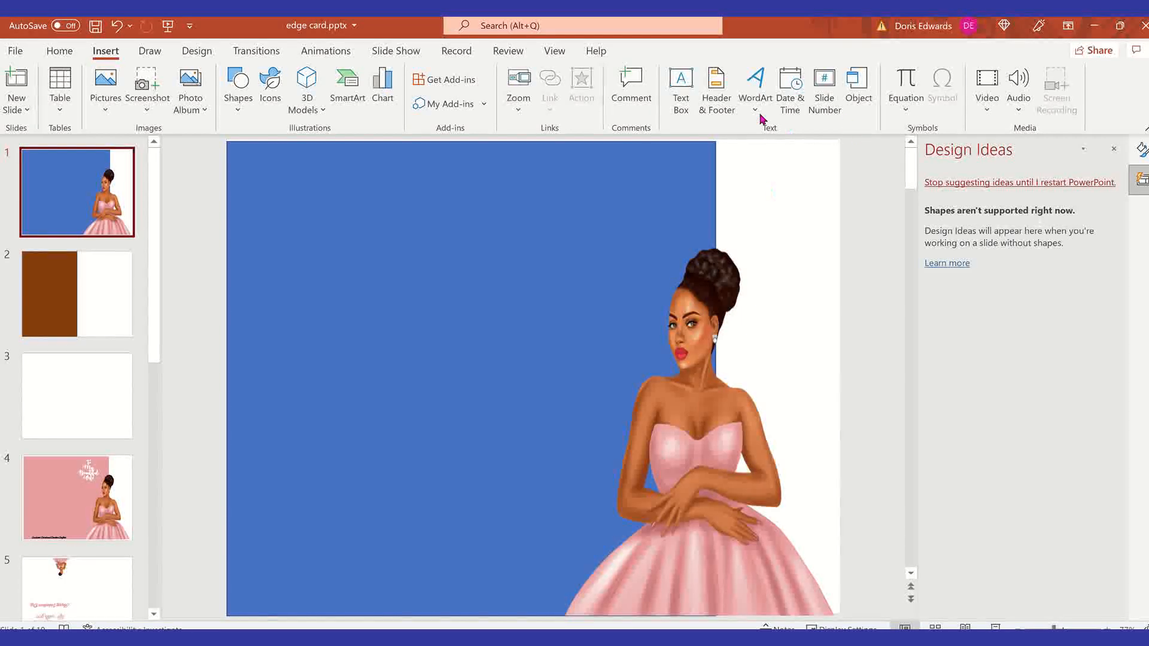
{"action": "left_click", "coordinate": [682, 99]}
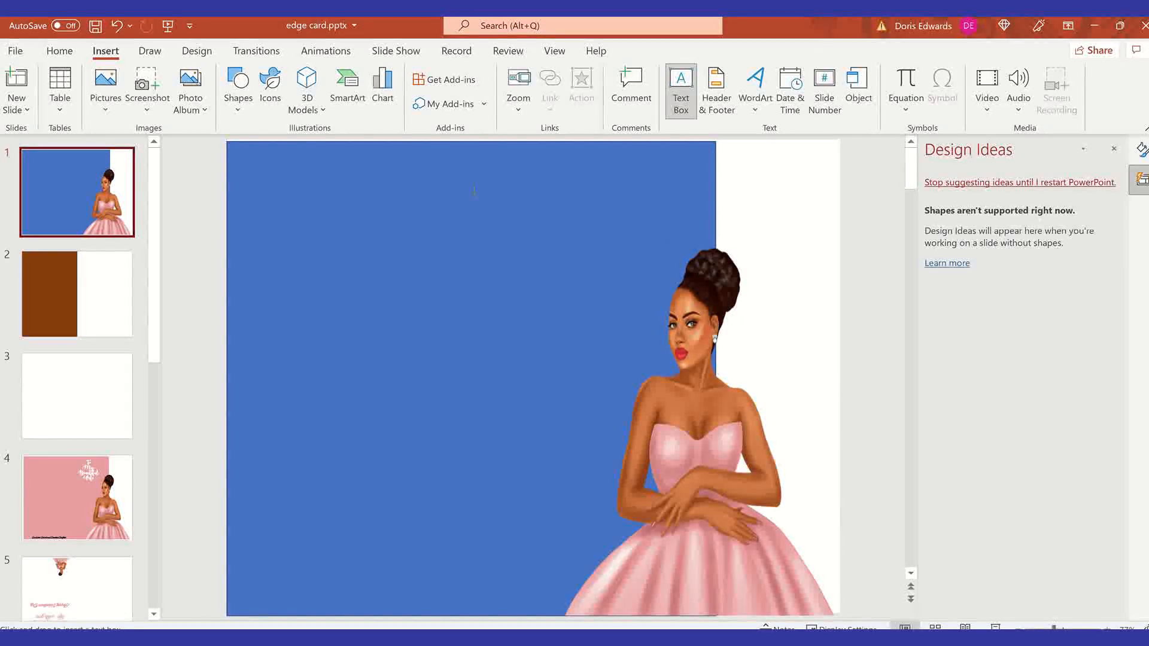
{"action": "left_click_drag", "start_coordinate": [478, 190], "coordinate": [678, 249]}
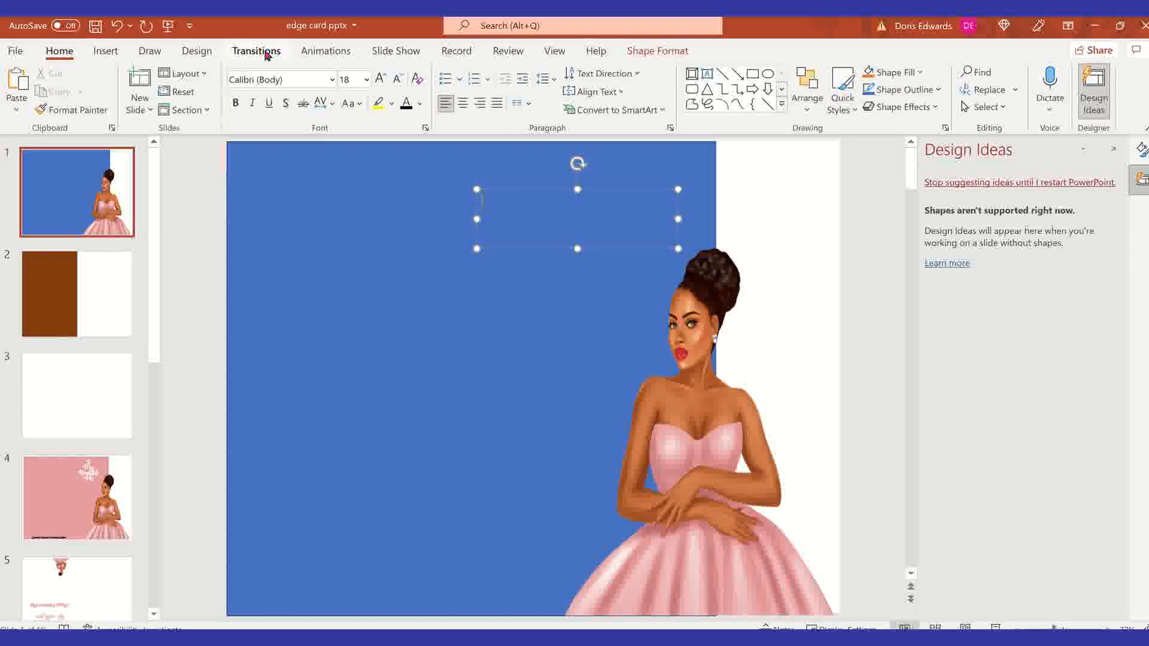
{"action": "left_click", "coordinate": [333, 80]}
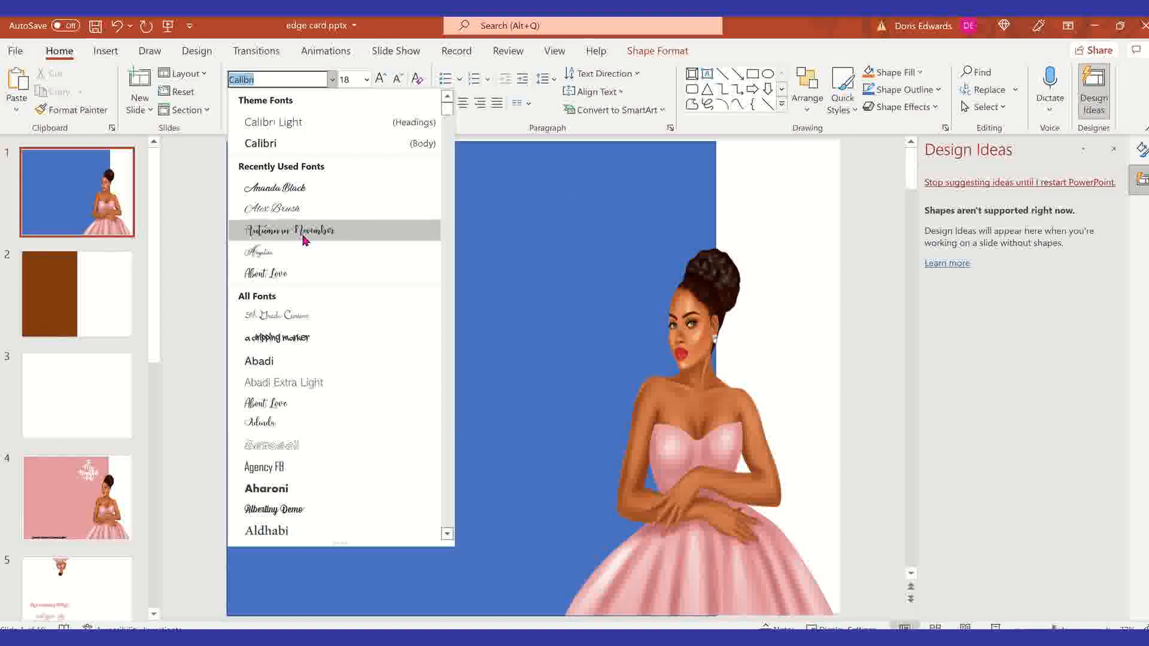
{"action": "left_click", "coordinate": [309, 208]}
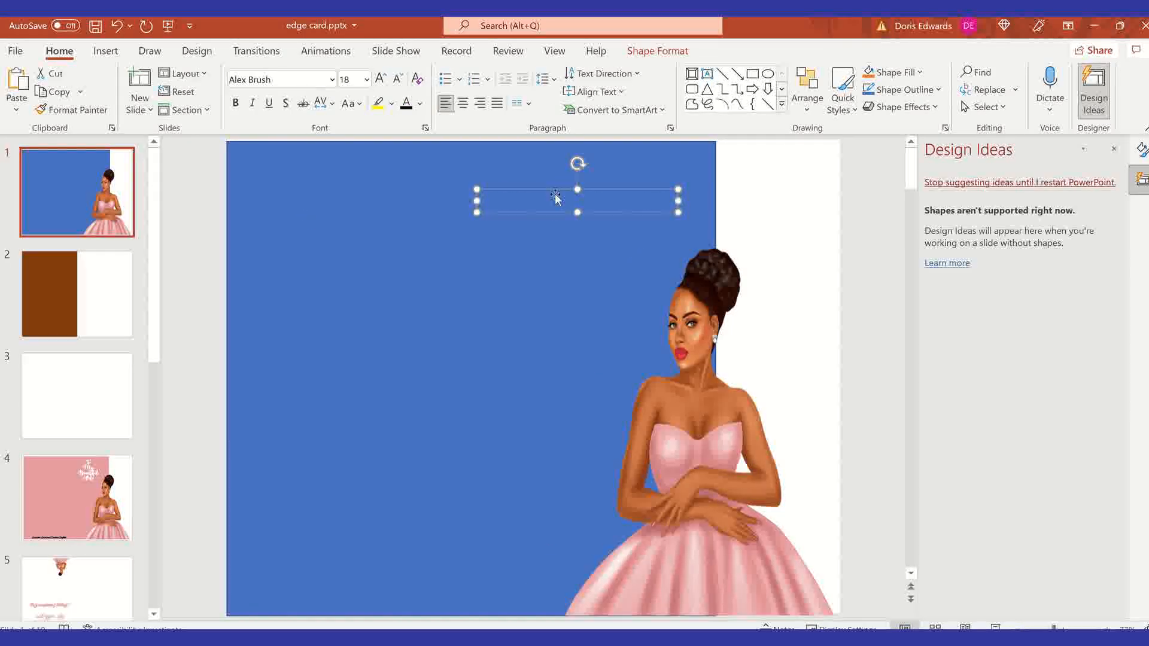
Enter the greeting "To My Beautiful Wife" in the text box, with each word on its own line
{"action": "type", "text": "Mr"}
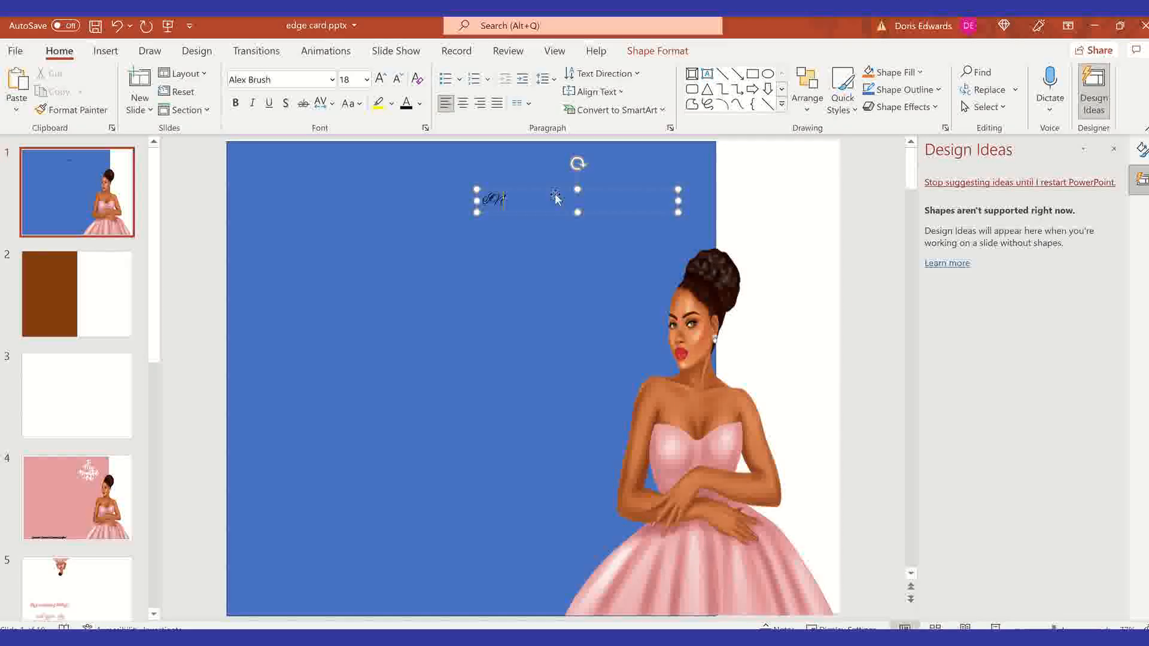
{"action": "key", "text": "BackSpace"}
{"action": "key", "text": "BackSpace"}
{"action": "type", "text": "tO"}
{"action": "key", "text": "Return"}
{"action": "type", "text": "My"}
{"action": "key", "text": "Return"}
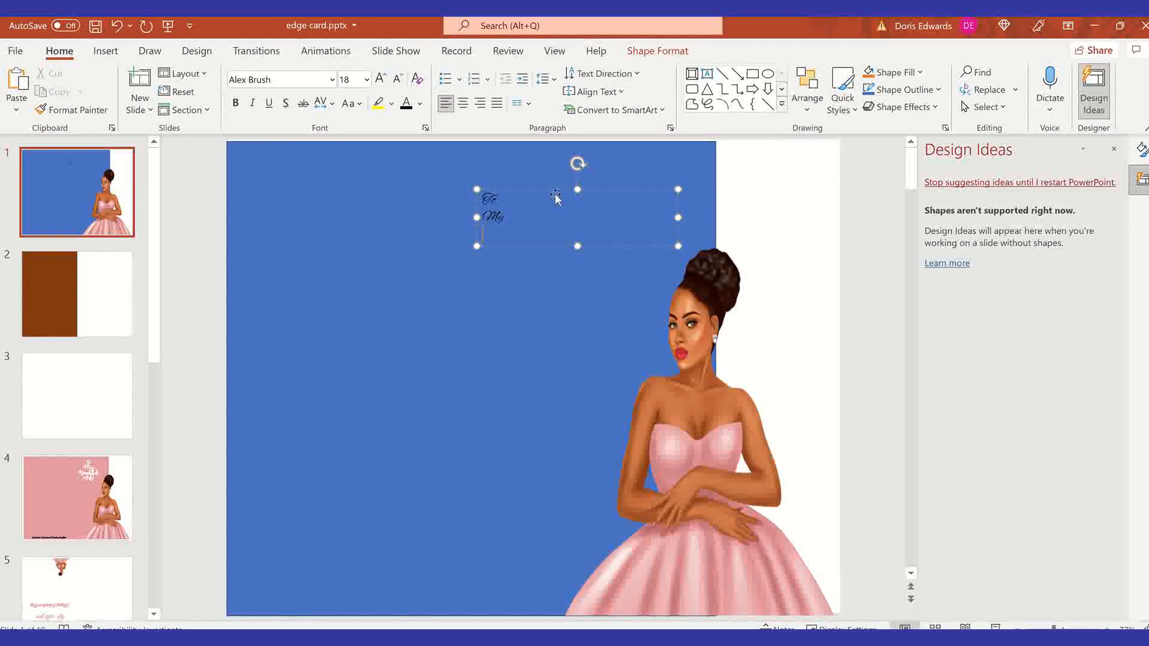
{"action": "type", "text": "Beautiful"}
{"action": "key", "text": "Return"}
{"action": "type", "text": "Wife"}
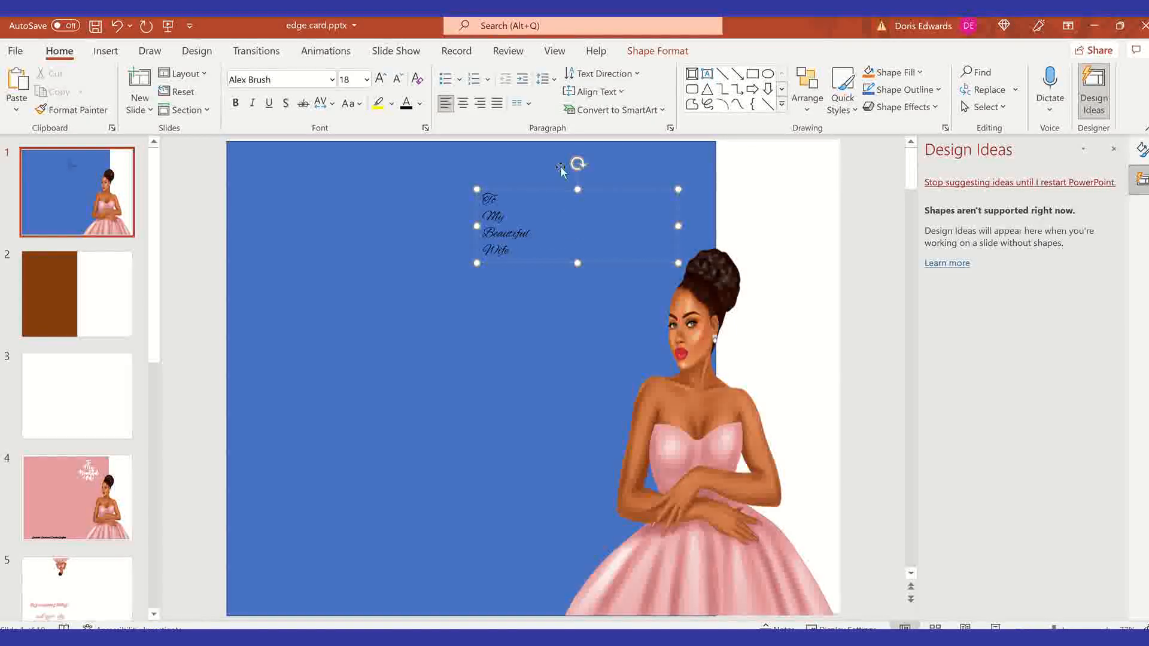
{"action": "left_click", "coordinate": [525, 185]}
{"action": "left_click", "coordinate": [507, 190]}
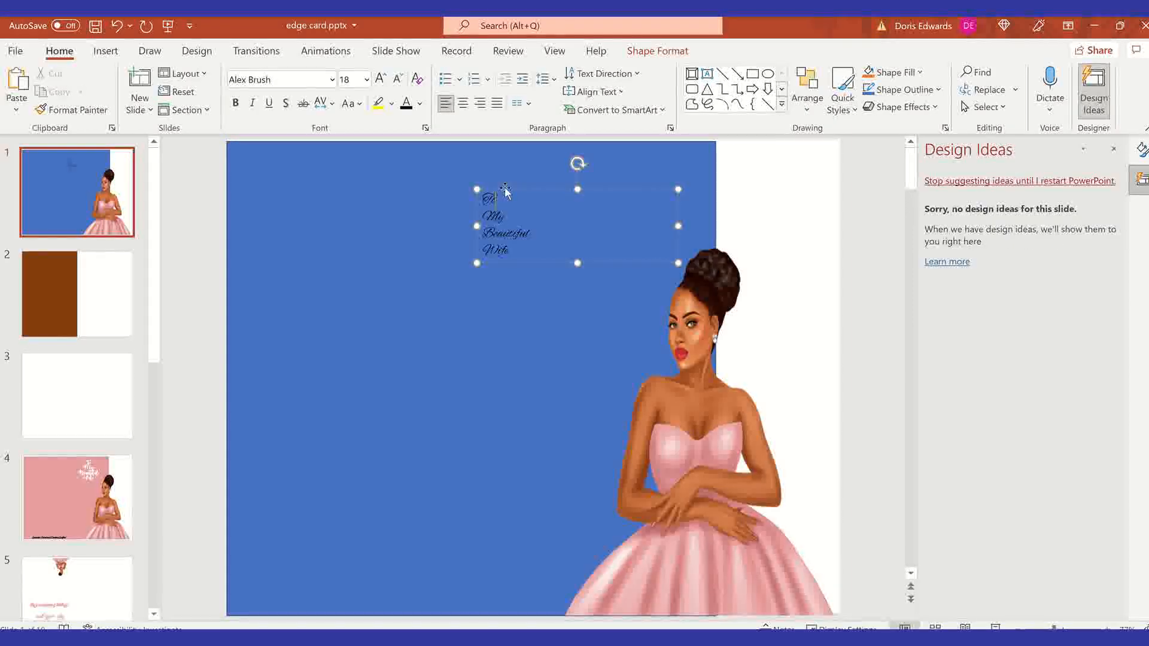
Select the greeting text box on slide 1 and set its font colour to white
{"action": "left_click", "coordinate": [508, 189]}
{"action": "left_click", "coordinate": [508, 190]}
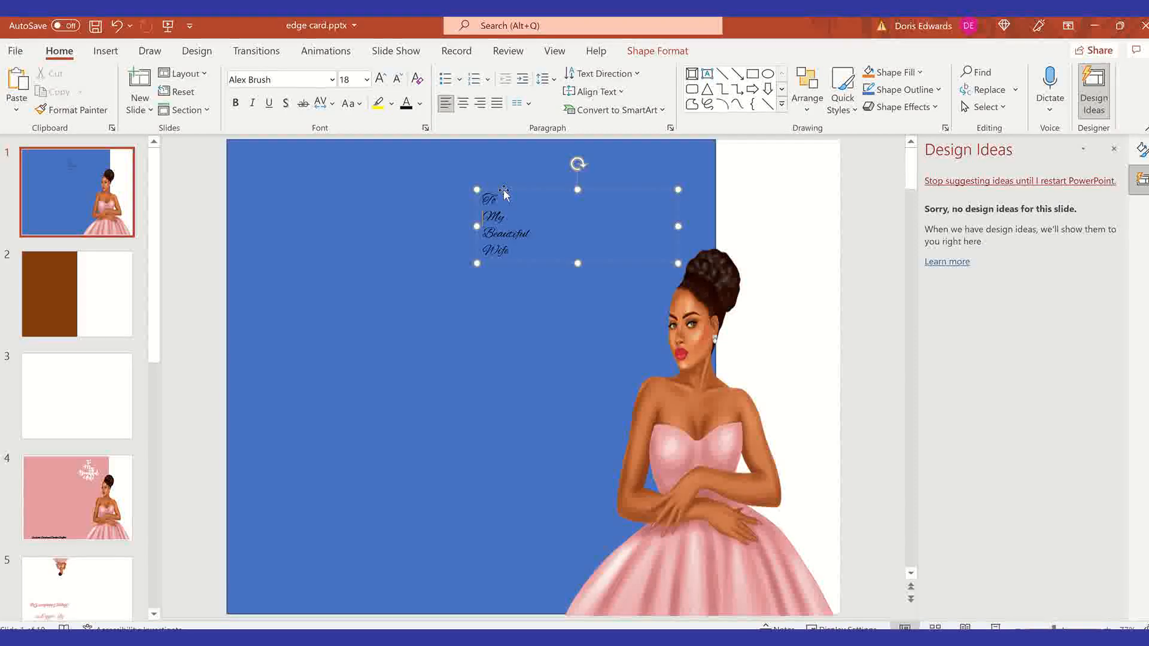
{"action": "left_click", "coordinate": [504, 191]}
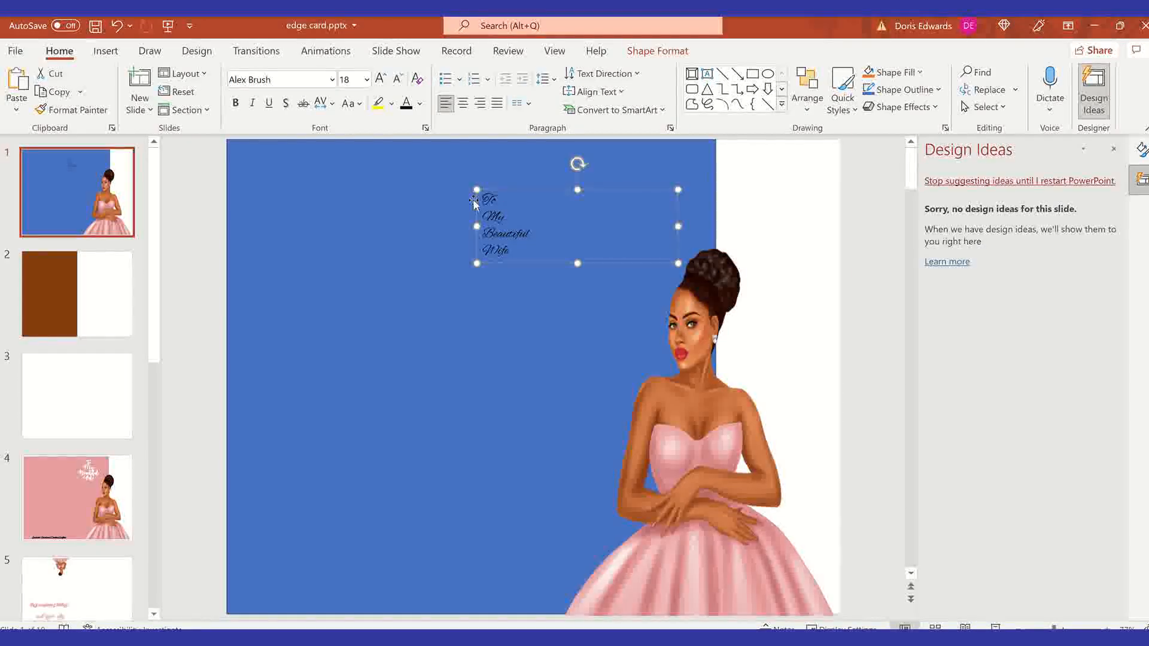
{"action": "left_click", "coordinate": [421, 105]}
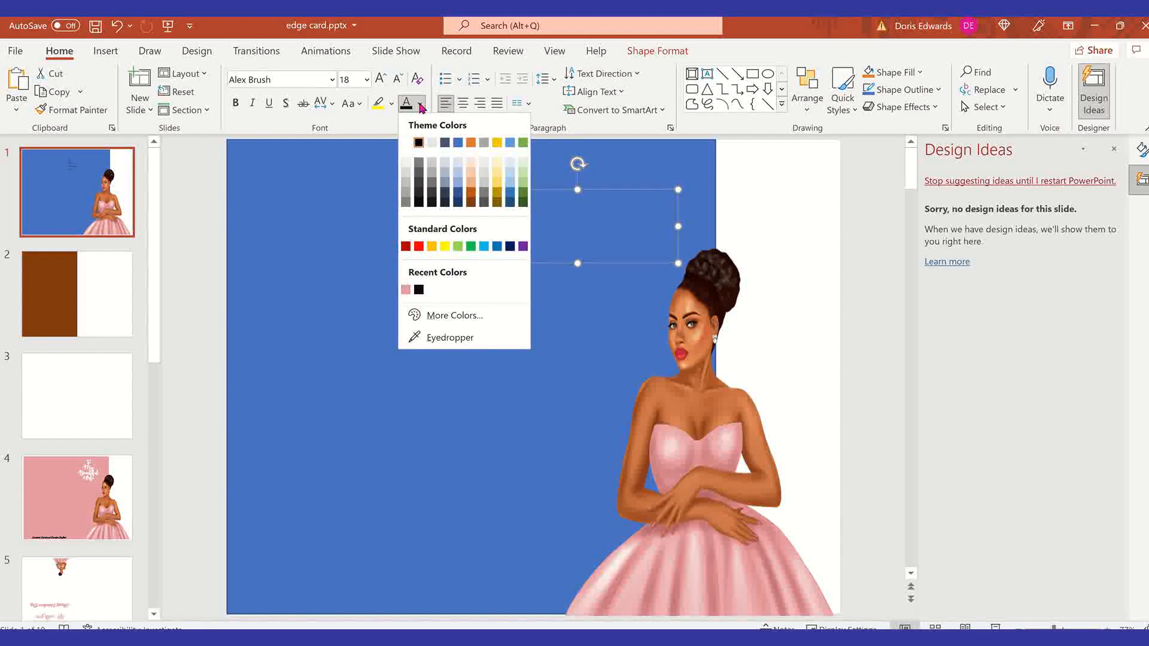
{"action": "left_click", "coordinate": [412, 143]}
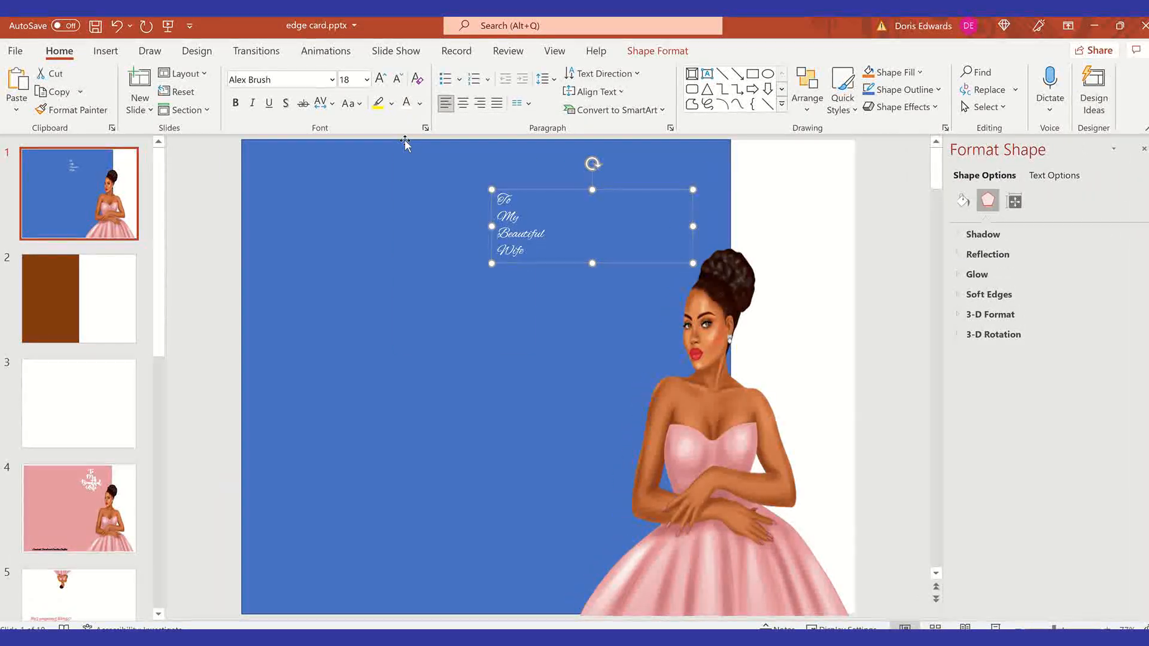
Make the greeting bold, centre its lines and set the font size to 48
{"action": "left_click", "coordinate": [236, 103]}
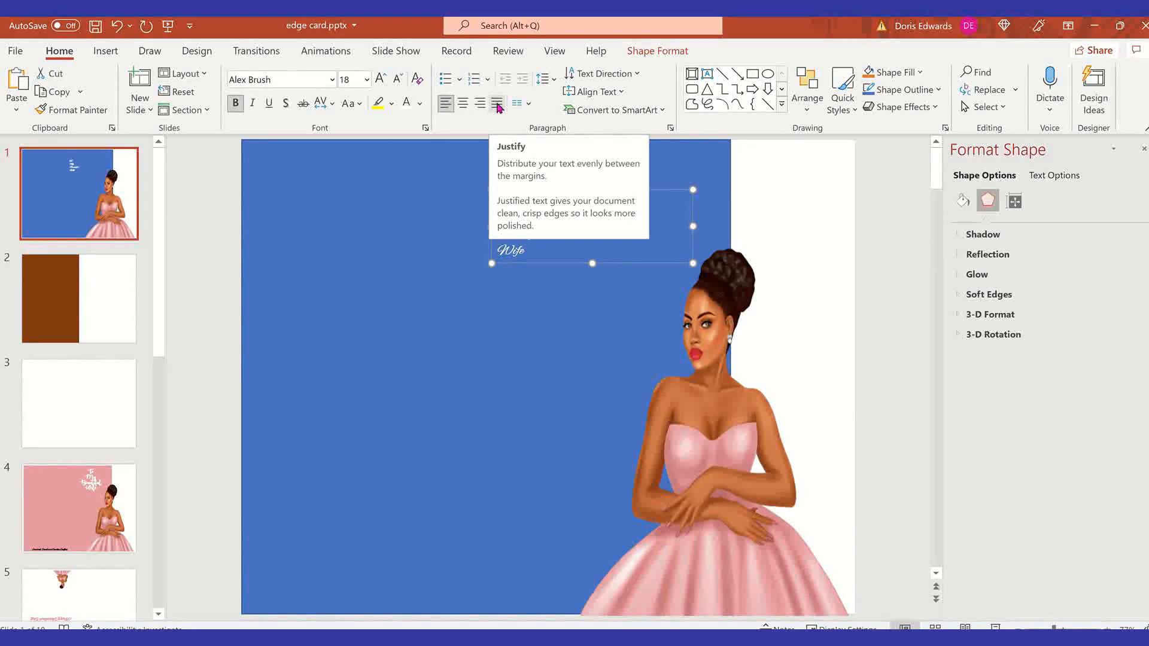
{"action": "left_click", "coordinate": [463, 104]}
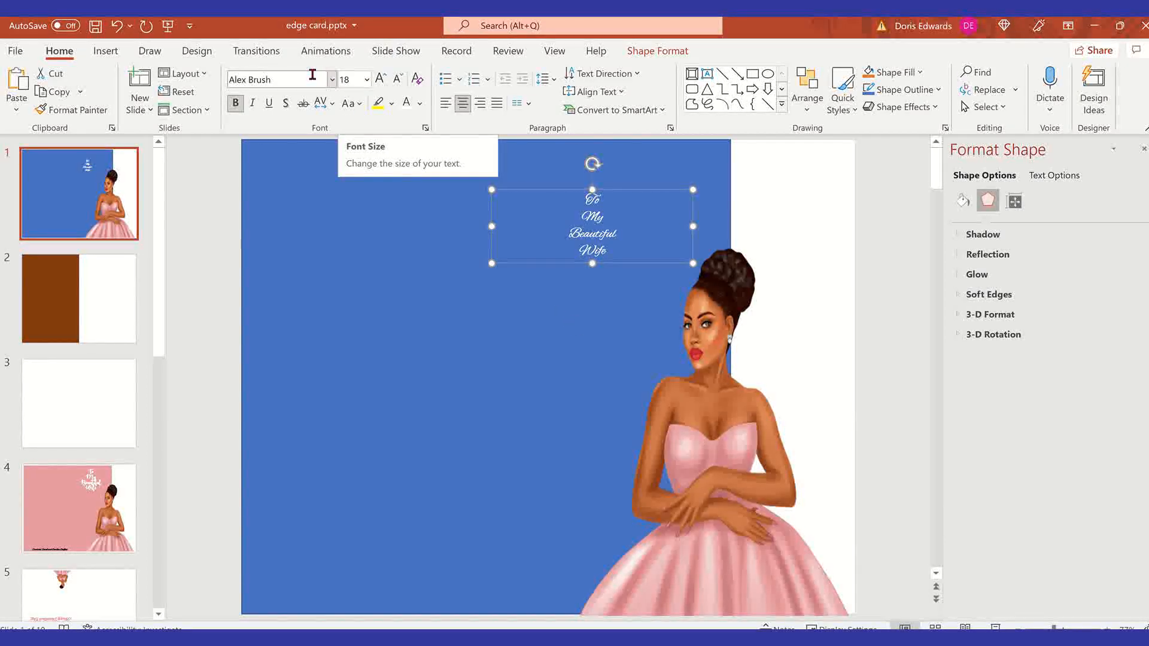
{"action": "left_click", "coordinate": [367, 81]}
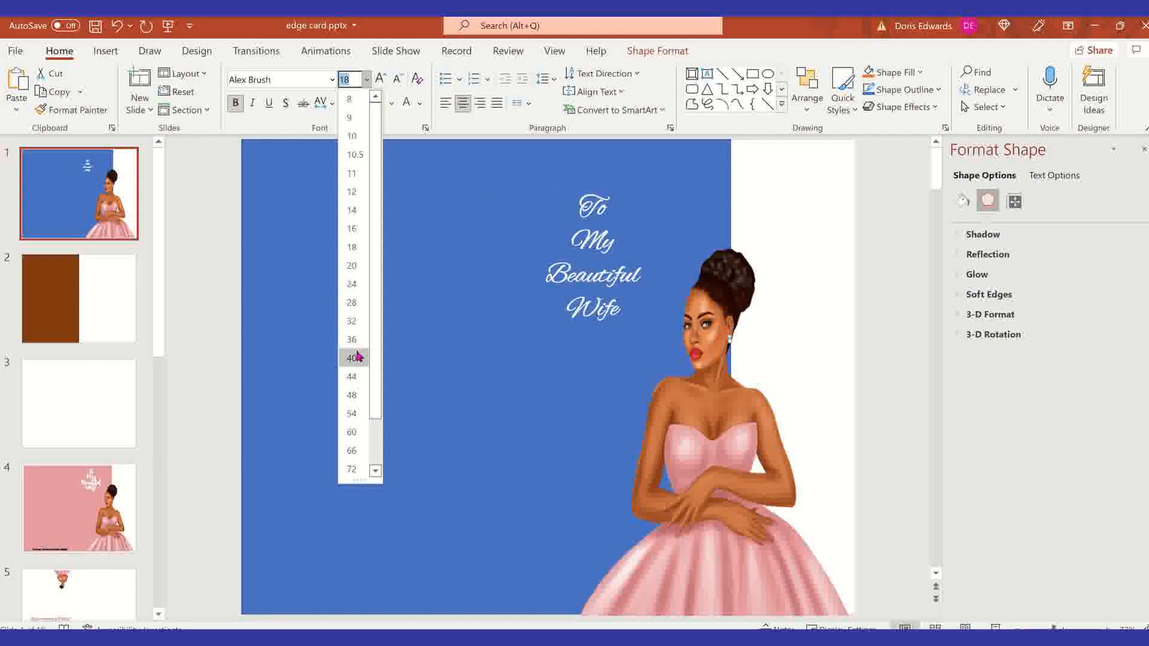
{"action": "left_click", "coordinate": [358, 397]}
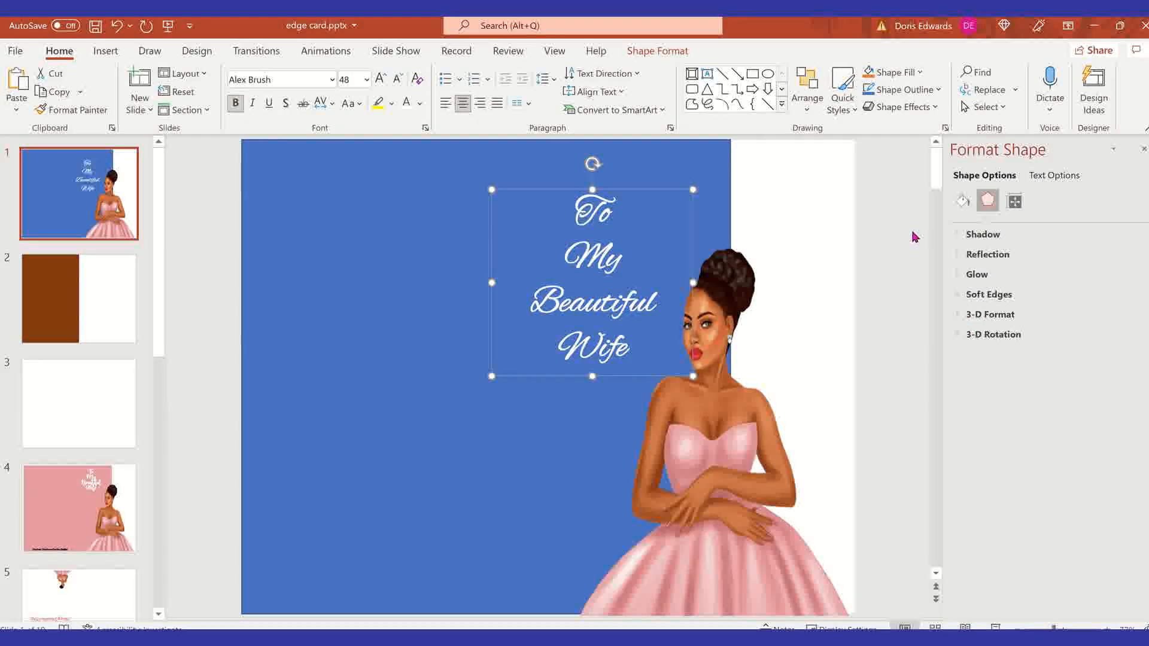
{"action": "left_click", "coordinate": [791, 231]}
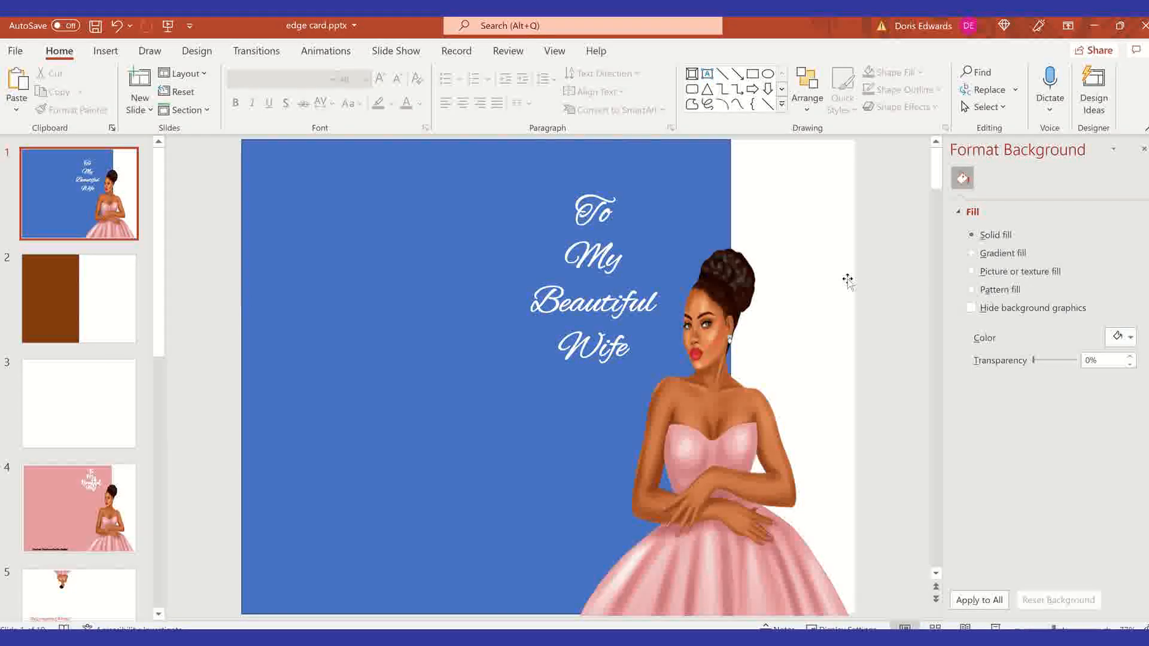
Fill slide 1's blue panel with a dusty pink sampled from the woman's dress using the Eyedropper
{"action": "left_click", "coordinate": [379, 160]}
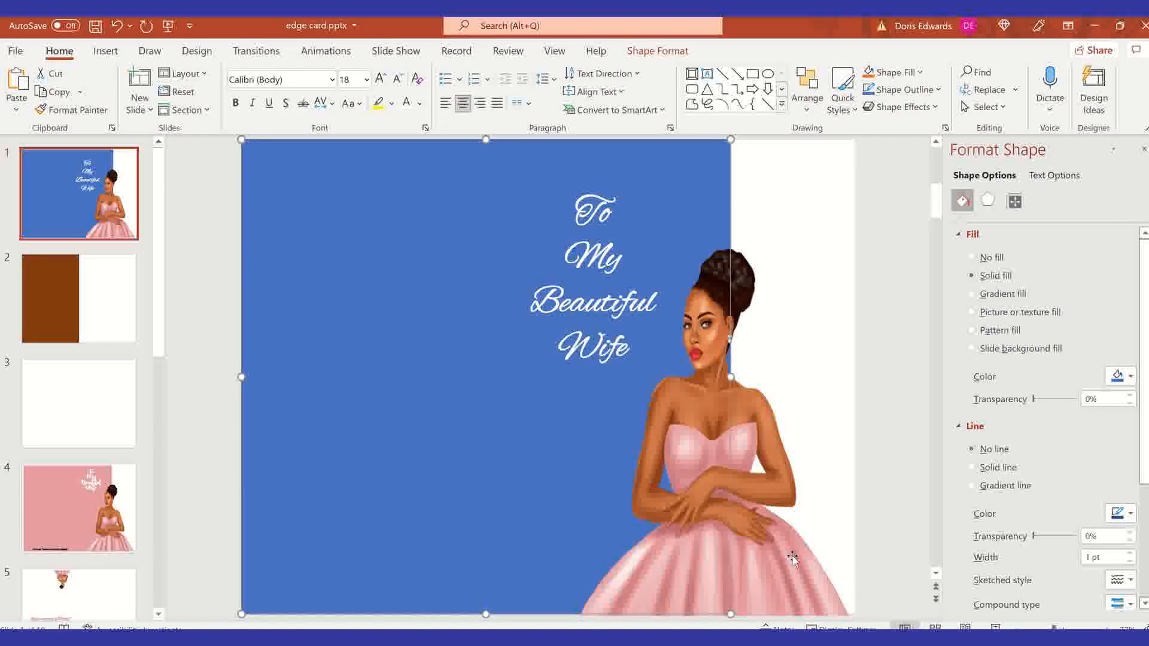
{"action": "left_click", "coordinate": [825, 218]}
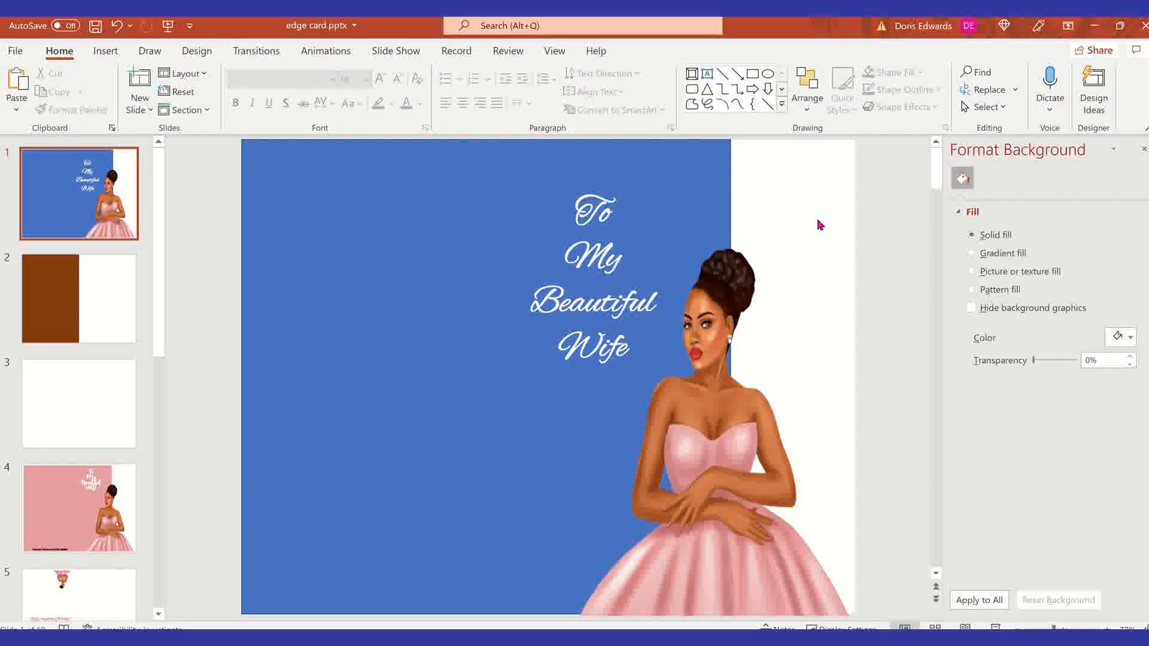
{"action": "left_click", "coordinate": [294, 149]}
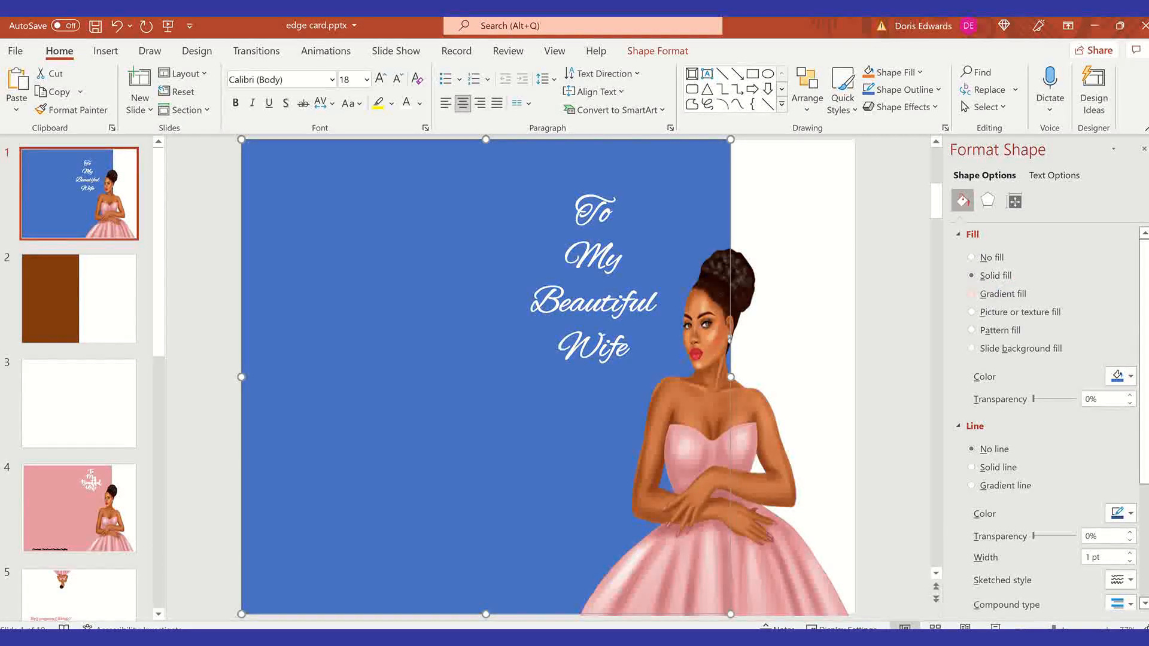
{"action": "left_click", "coordinate": [1131, 377]}
{"action": "left_click", "coordinate": [1131, 377]}
{"action": "left_click", "coordinate": [1131, 377]}
{"action": "left_click", "coordinate": [701, 462]}
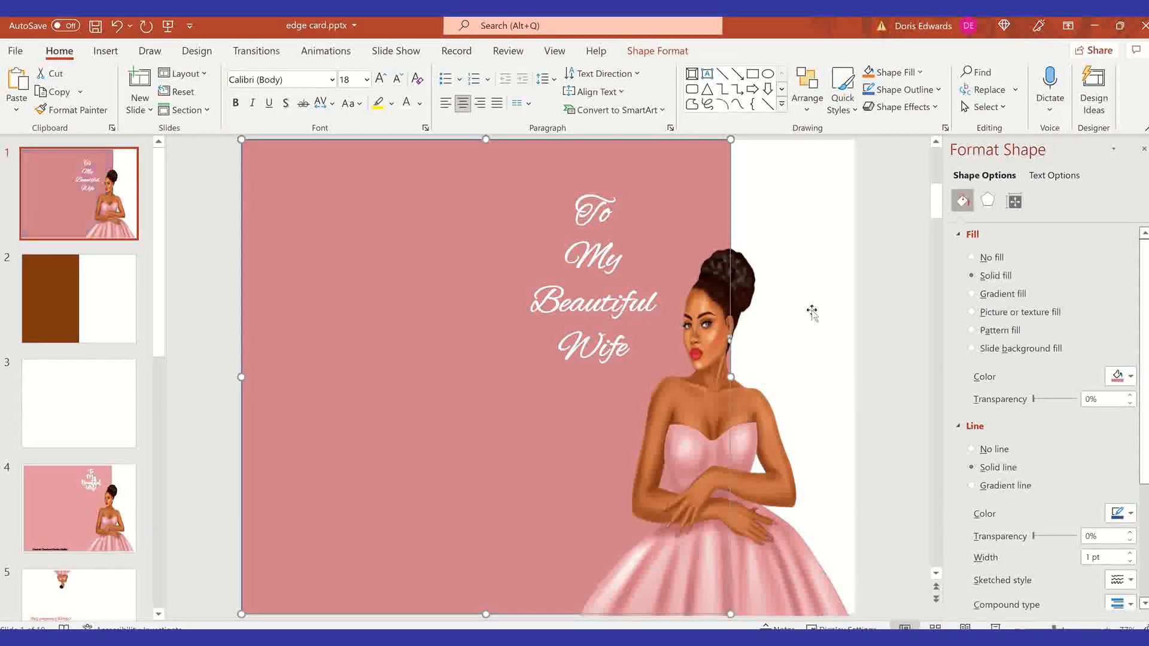
{"action": "left_click", "coordinate": [828, 219]}
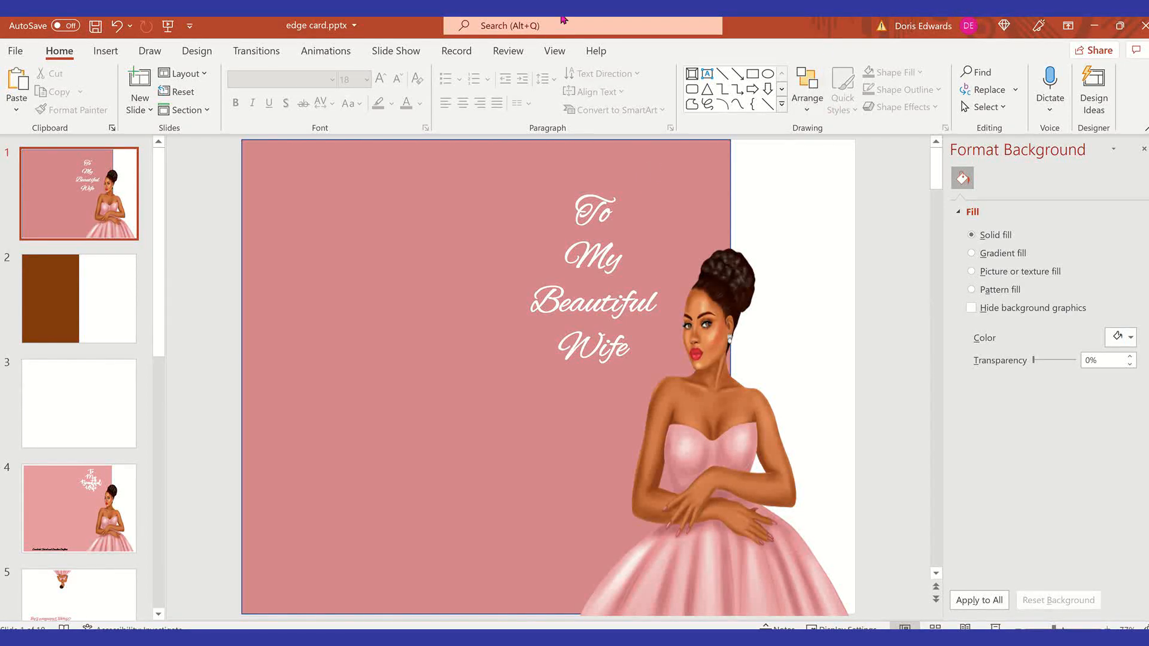
Try a lighter pink sampled from the dress bodice as the panel's fill, and undo that colour change
{"action": "left_click", "coordinate": [522, 143]}
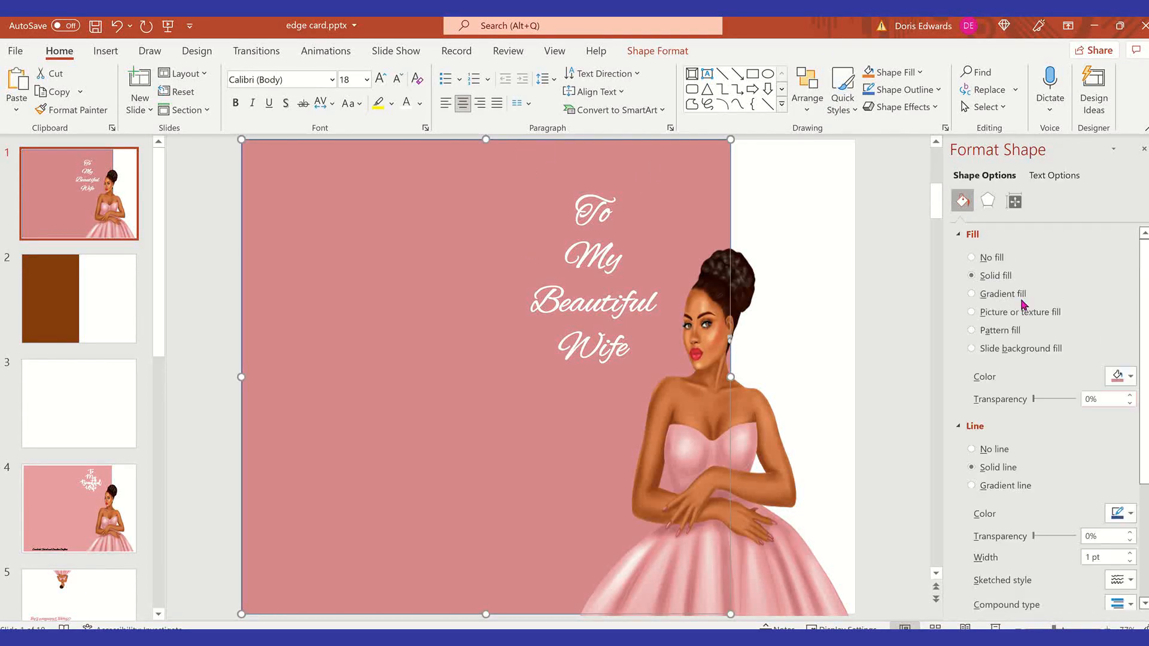
{"action": "left_click", "coordinate": [1131, 377]}
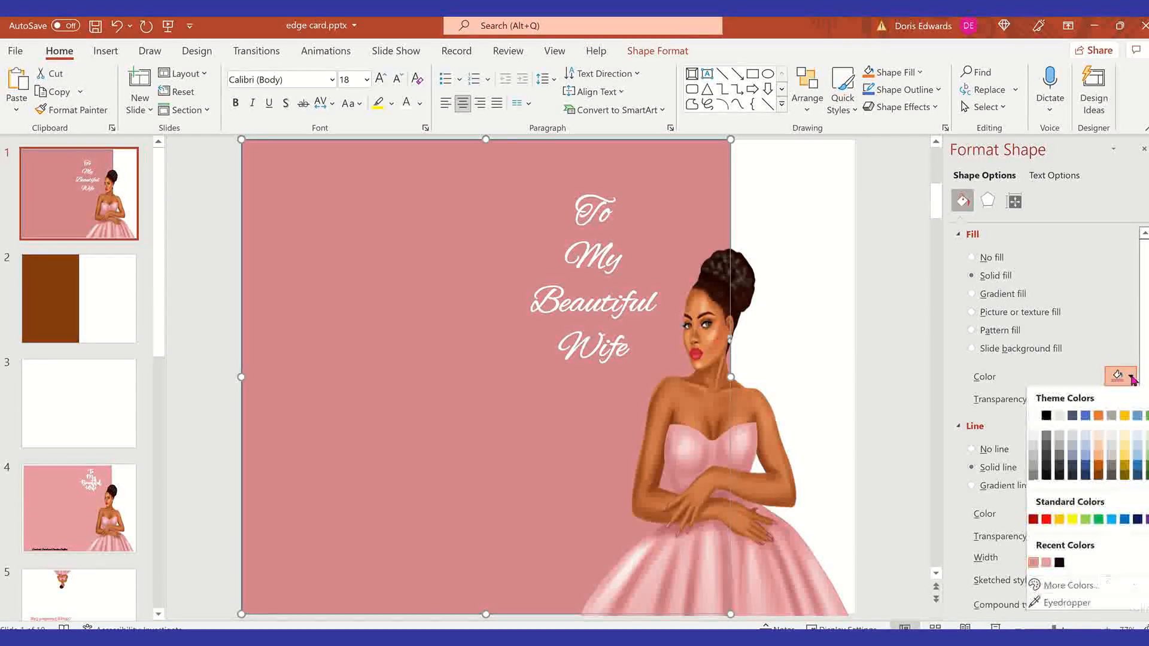
{"action": "left_click", "coordinate": [1069, 603]}
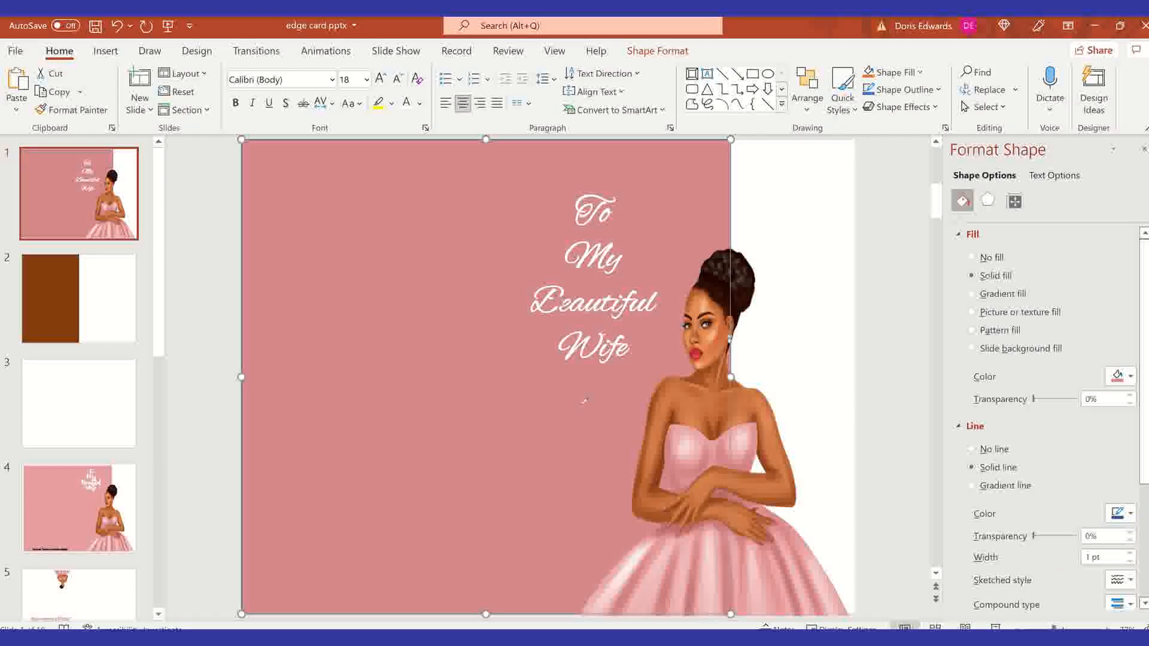
{"action": "left_click", "coordinate": [685, 446]}
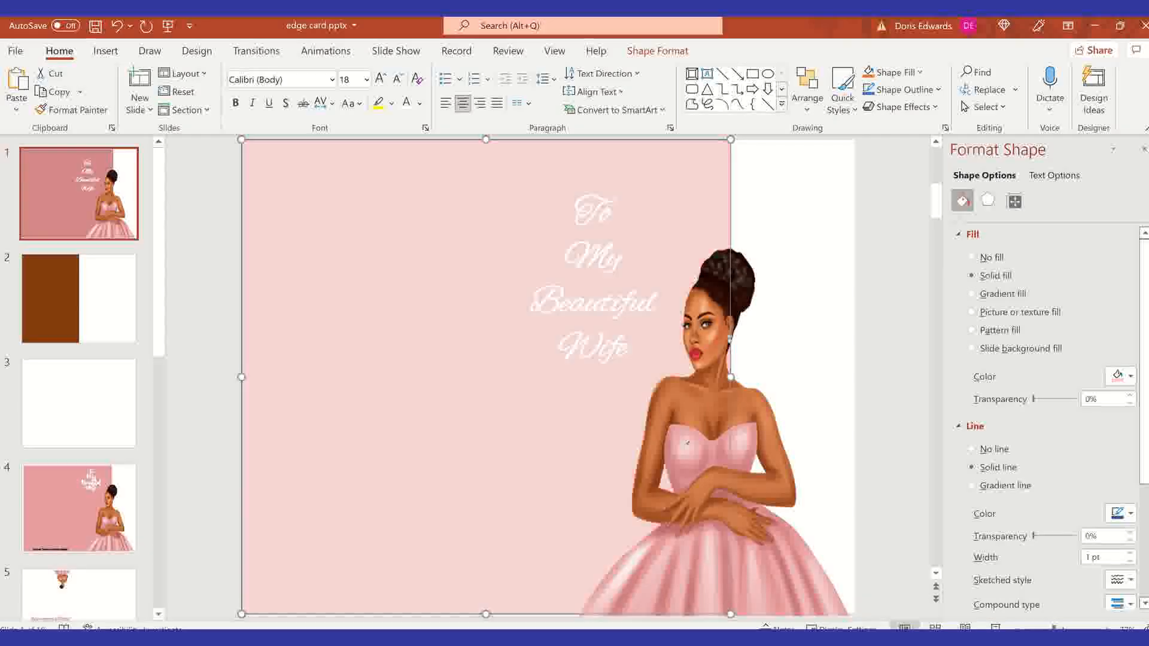
{"action": "left_click", "coordinate": [826, 260]}
{"action": "left_click", "coordinate": [785, 181]}
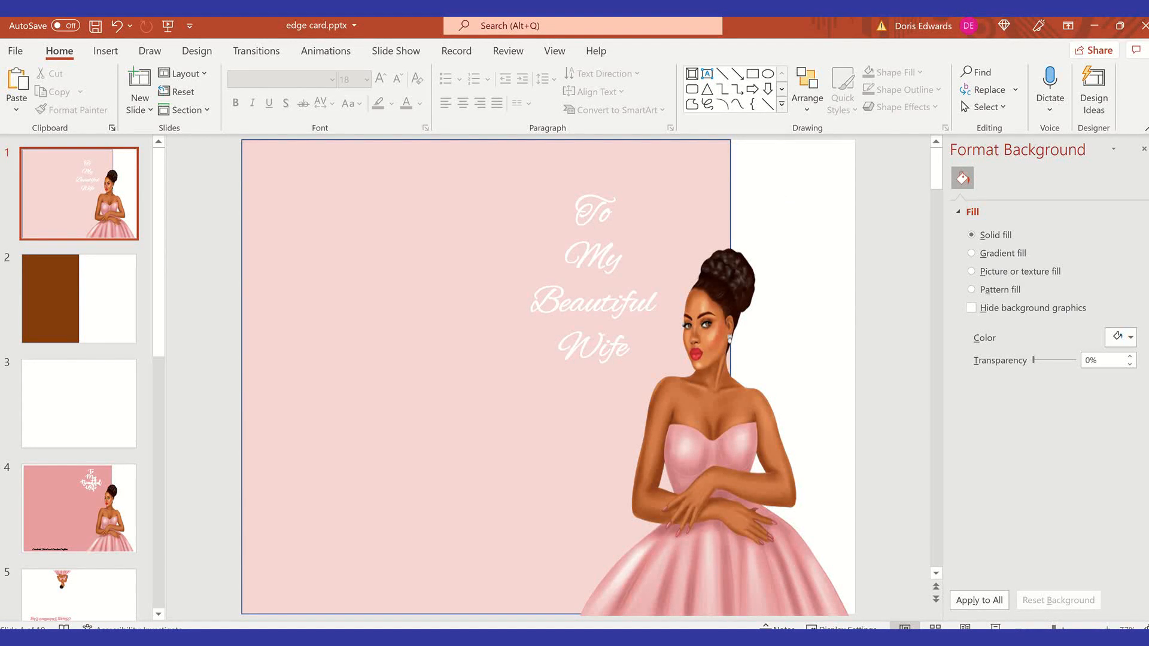
{"action": "left_click", "coordinate": [117, 26]}
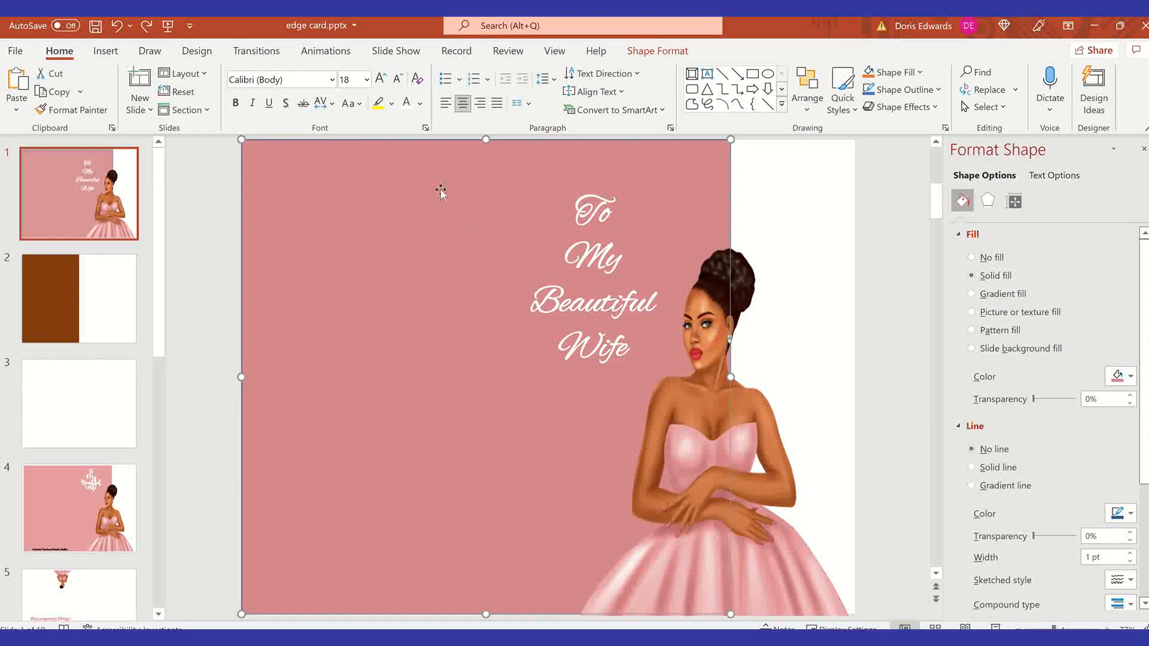
{"action": "left_click", "coordinate": [802, 204]}
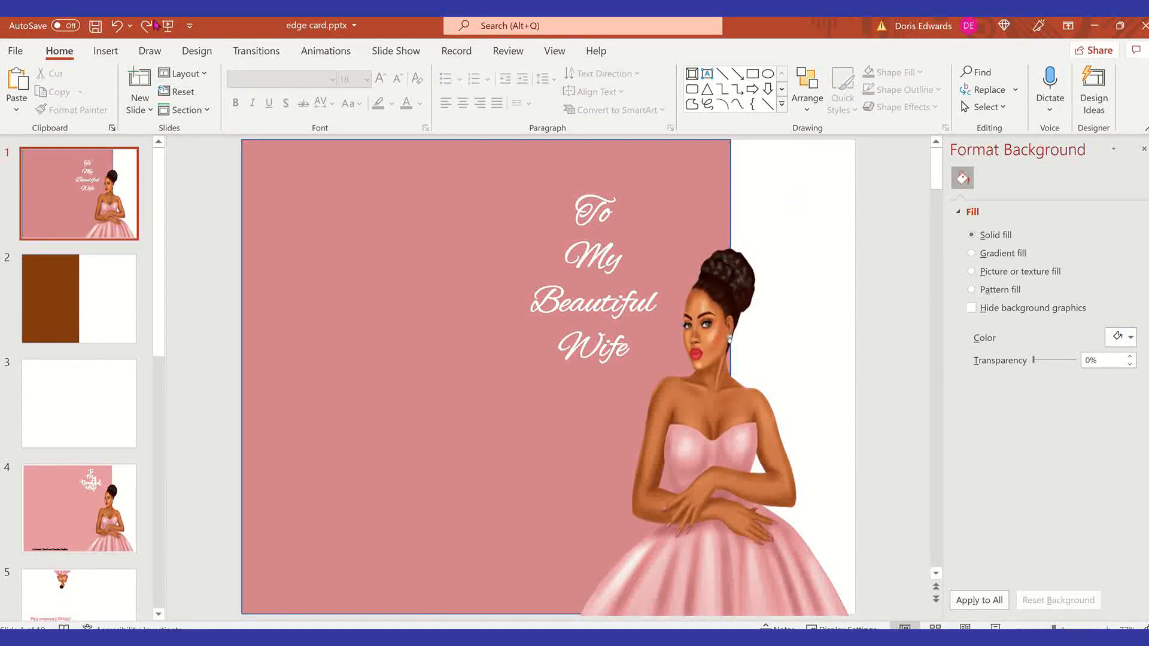
Move the greeting text box up and to the right, close to the panel's top right corner
{"action": "left_click", "coordinate": [601, 218]}
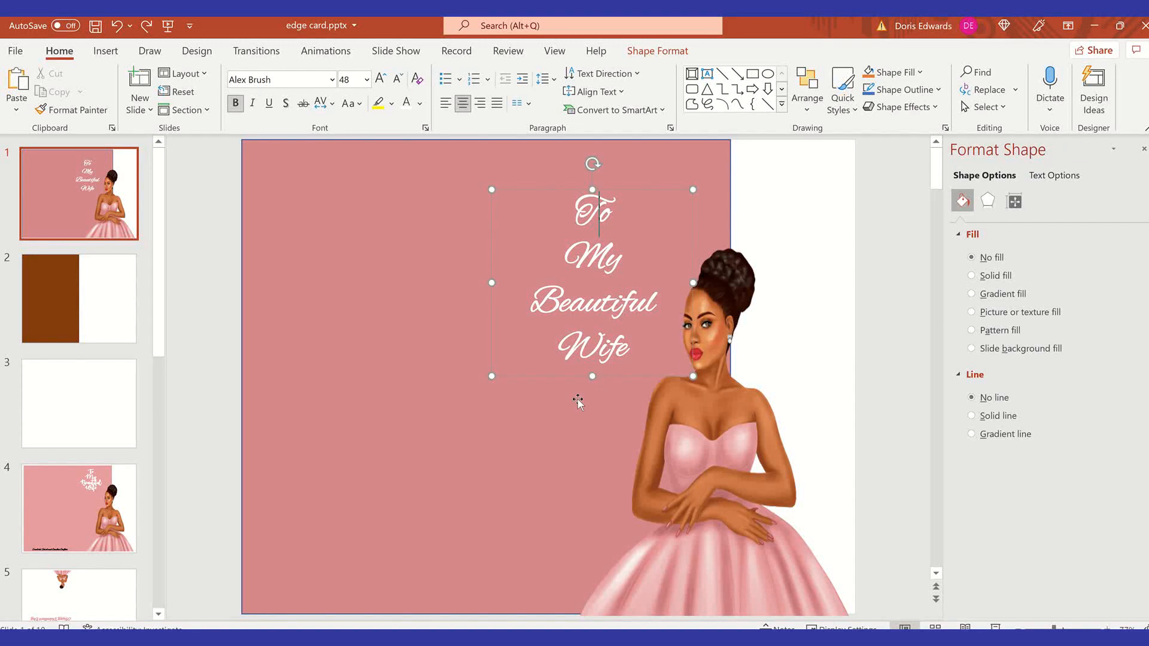
{"action": "left_click", "coordinate": [597, 381]}
{"action": "left_click", "coordinate": [597, 209]}
{"action": "left_click_drag", "start_coordinate": [578, 187], "coordinate": [598, 152]}
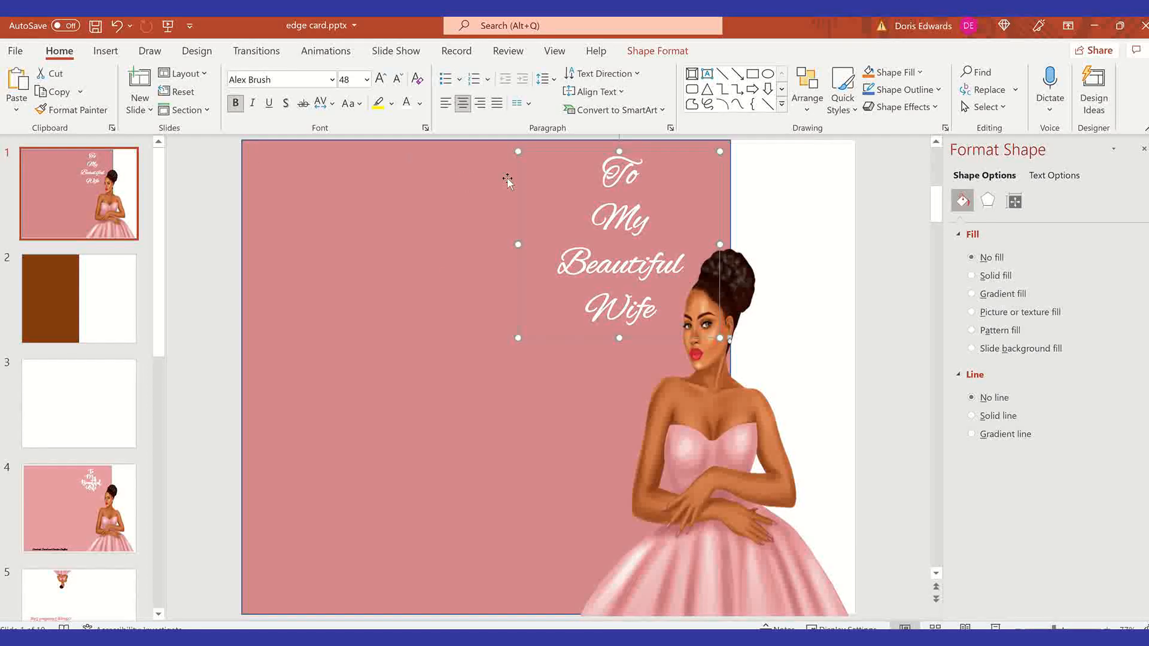
Cut the brown rectangle from slide 2 and paste it over slide 1's left half to check the greeting's placement
{"action": "left_click", "coordinate": [63, 304]}
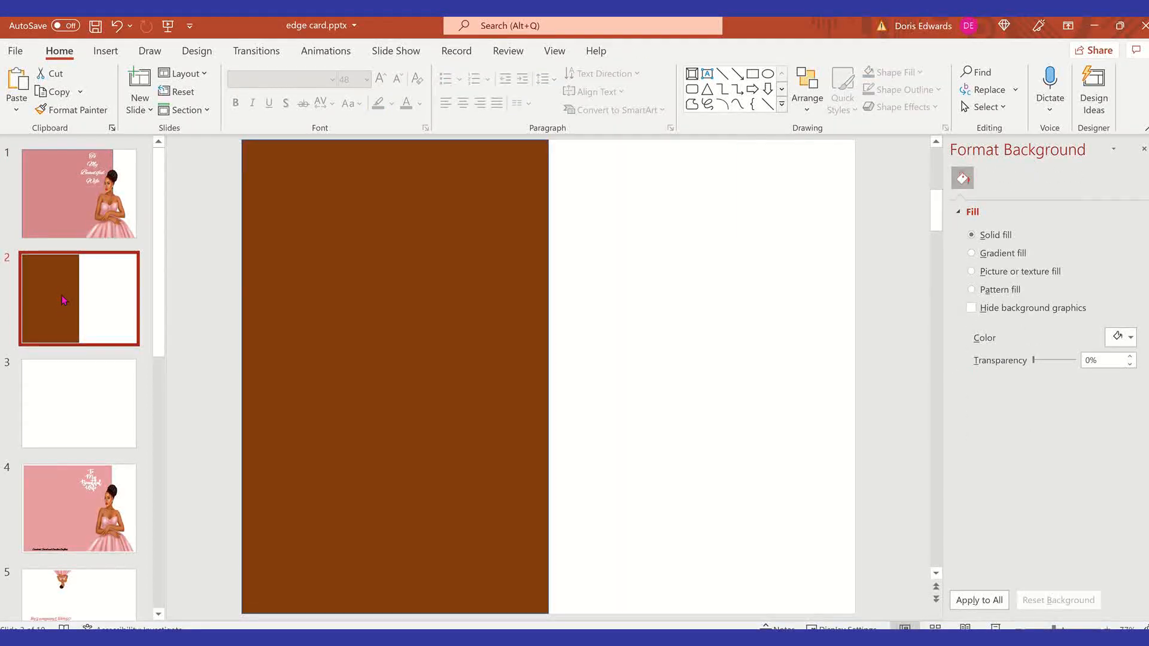
{"action": "left_click", "coordinate": [458, 173]}
{"action": "right_click", "coordinate": [461, 178]}
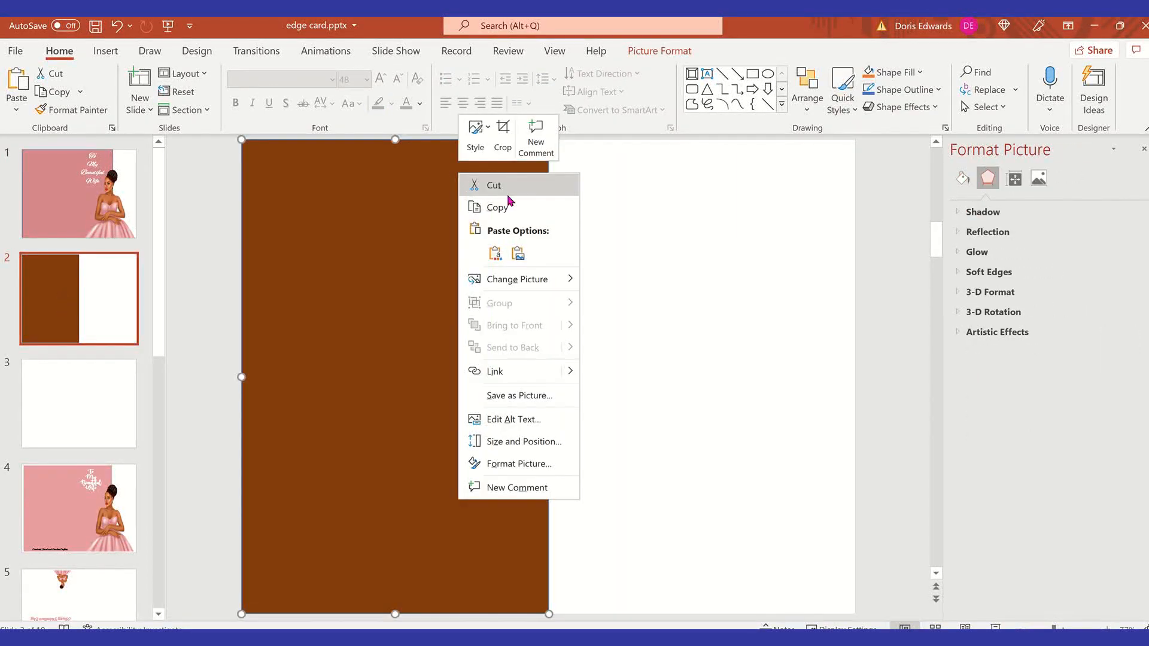
{"action": "left_click", "coordinate": [508, 191]}
{"action": "left_click", "coordinate": [27, 202]}
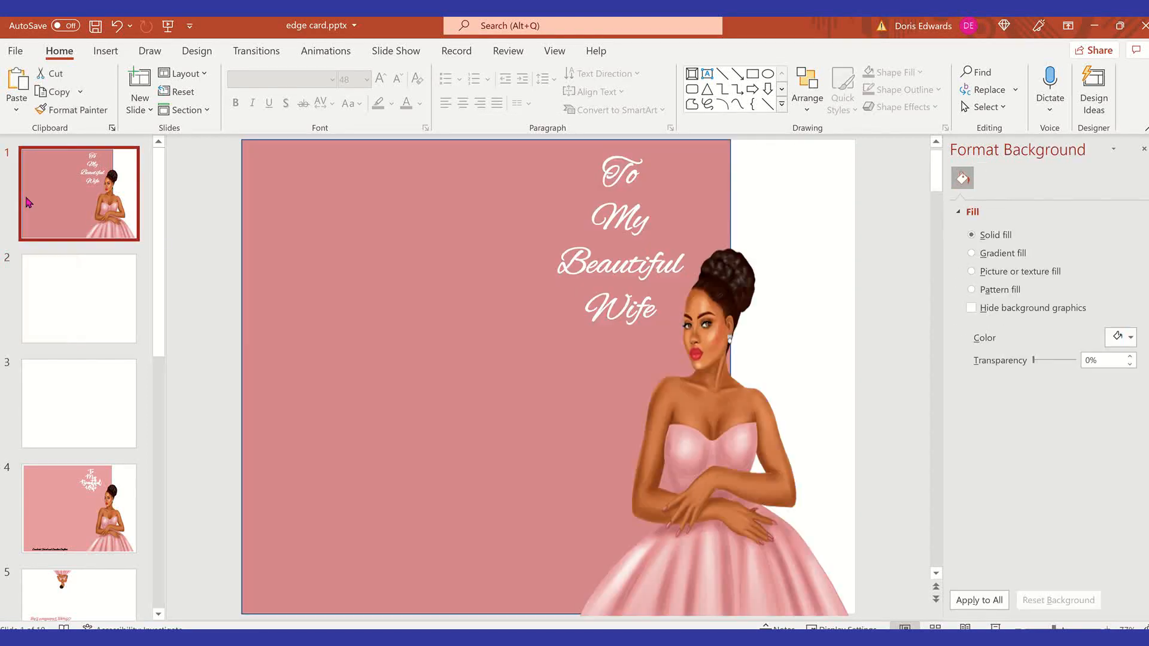
{"action": "left_click", "coordinate": [207, 206]}
{"action": "right_click", "coordinate": [209, 208]}
{"action": "left_click", "coordinate": [247, 249]}
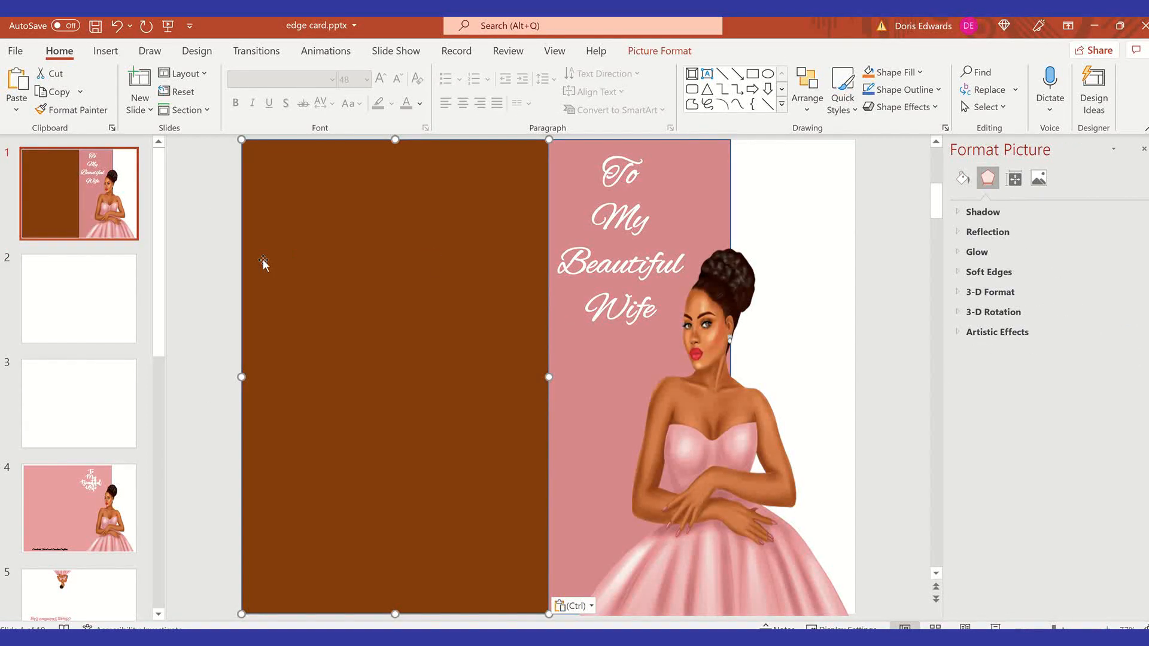
{"action": "left_click", "coordinate": [186, 269]}
{"action": "left_click_drag", "start_coordinate": [313, 183], "coordinate": [294, 202]}
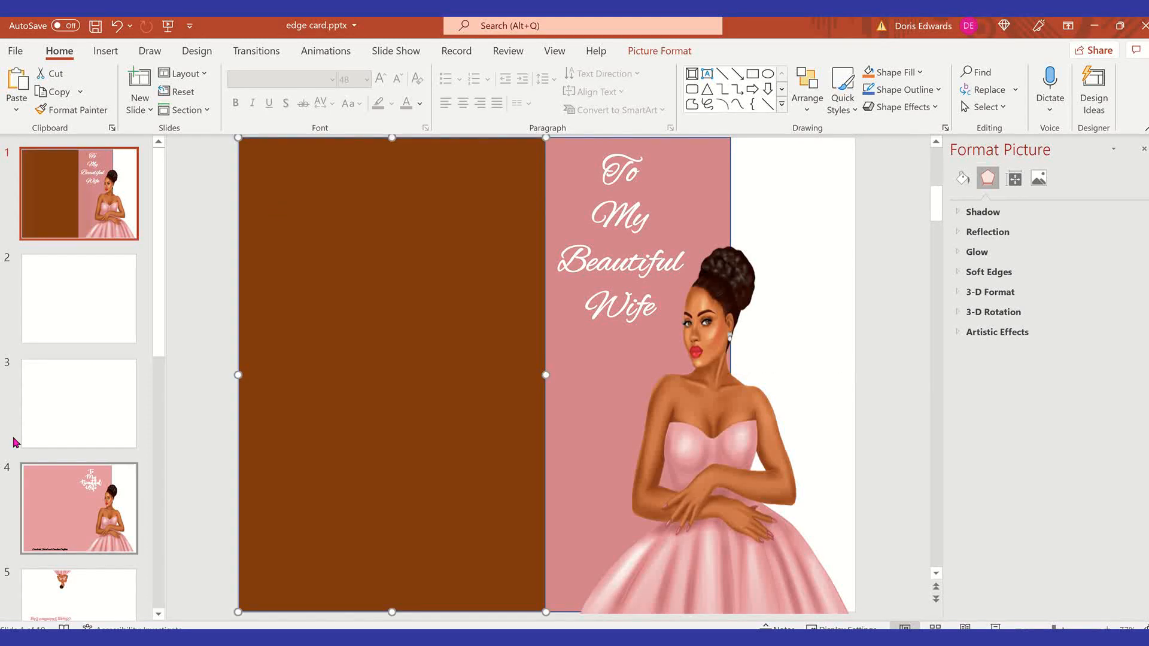
{"action": "left_click", "coordinate": [784, 202]}
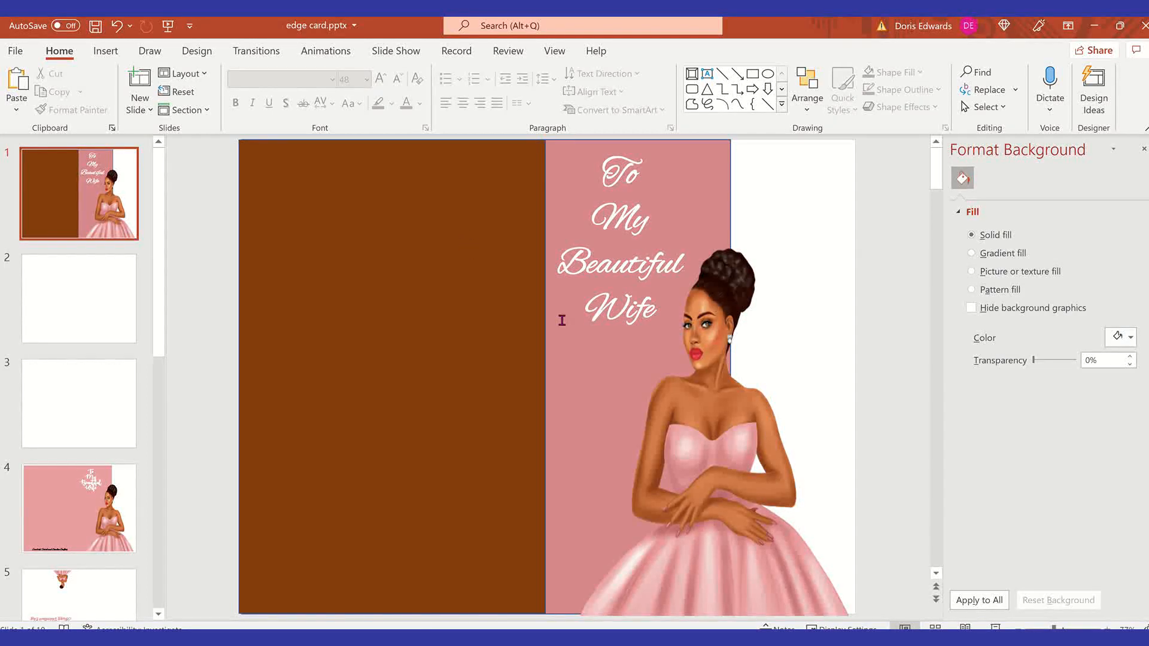
Cut the brown rectangle from slide 1 and paste it back onto slide 2
{"action": "left_click", "coordinate": [462, 181]}
{"action": "right_click", "coordinate": [462, 181]}
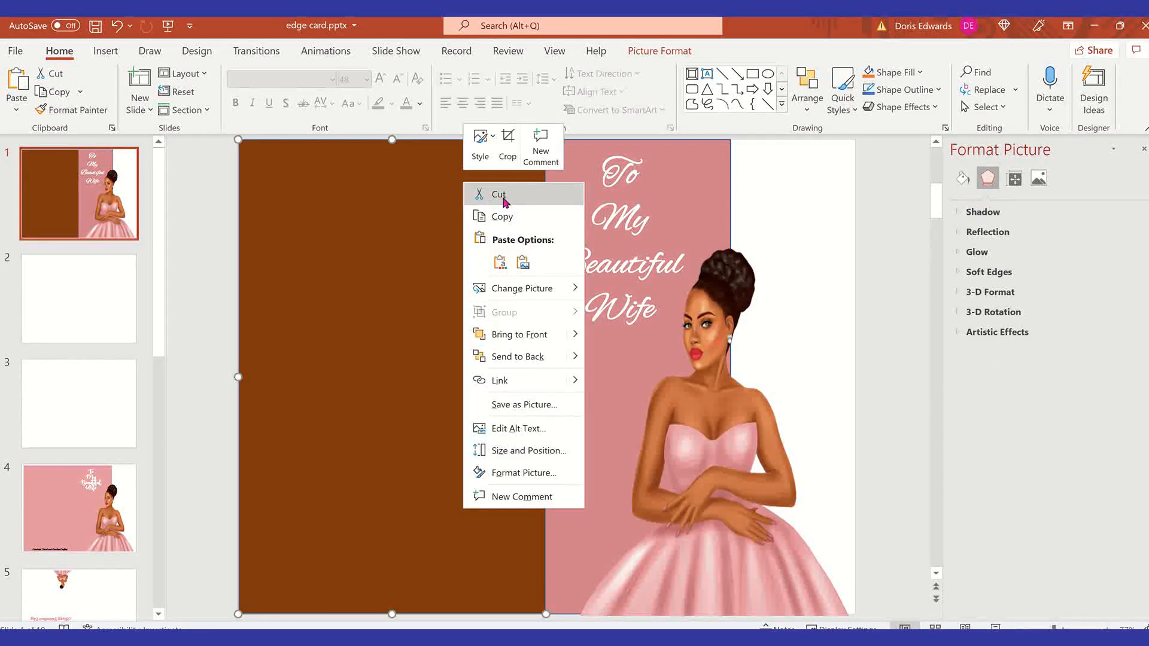
{"action": "left_click", "coordinate": [501, 196]}
{"action": "left_click", "coordinate": [108, 296]}
{"action": "right_click", "coordinate": [297, 206]}
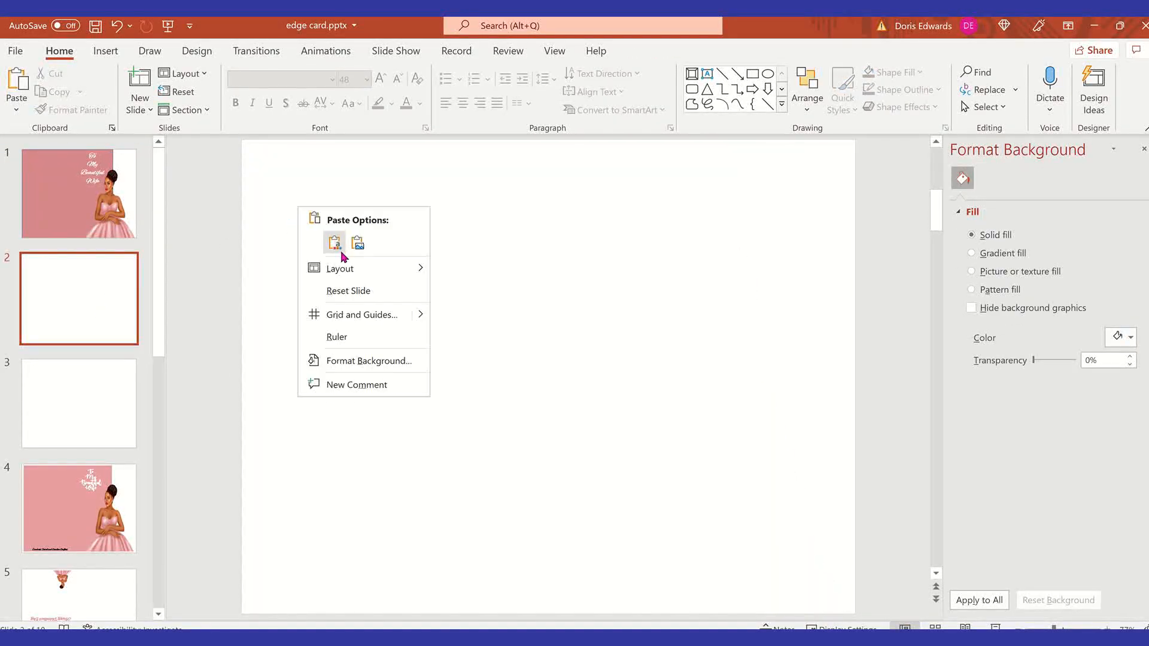
{"action": "left_click", "coordinate": [334, 243]}
Add a centred text box reading "With Love Your Hubby" near the lower left corner of slide 1's pink panel
{"action": "scroll", "coordinate": [479, 376], "scroll_direction": "up", "scroll_amount": 1}
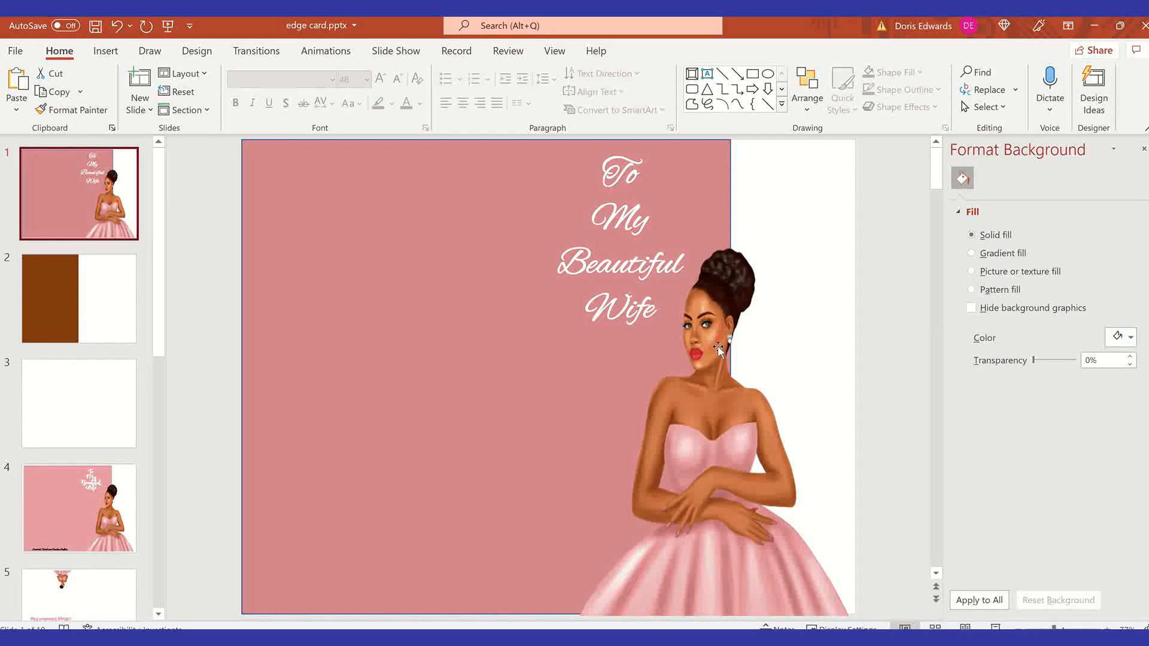
{"action": "left_click", "coordinate": [106, 51]}
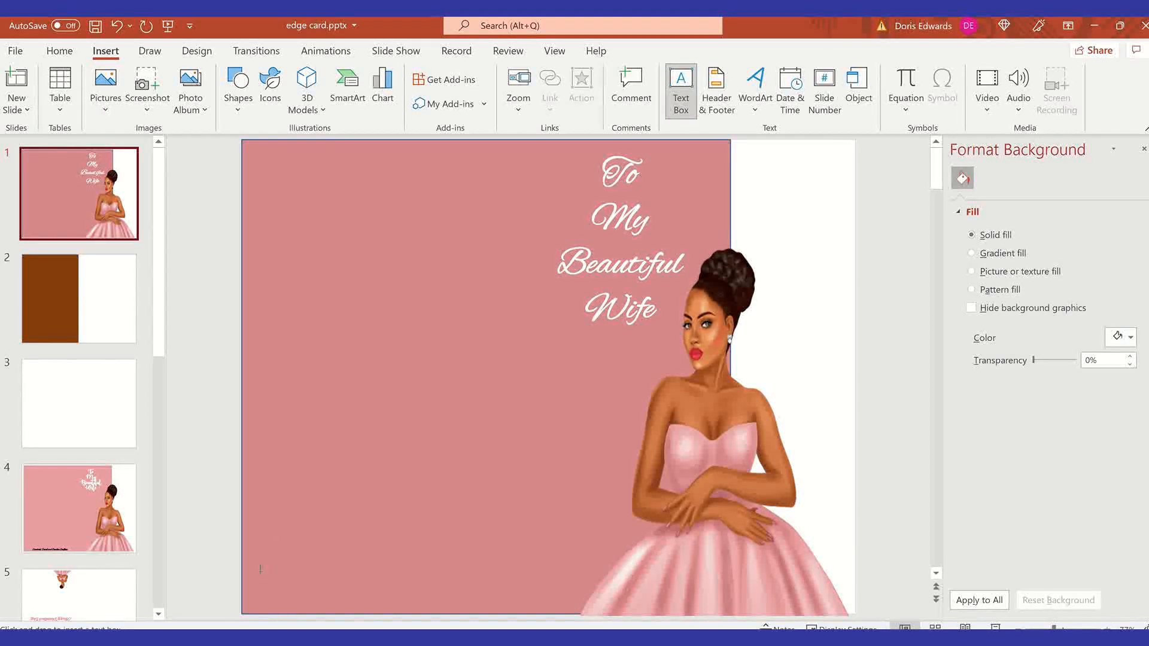
{"action": "left_click_drag", "start_coordinate": [271, 605], "coordinate": [497, 604]}
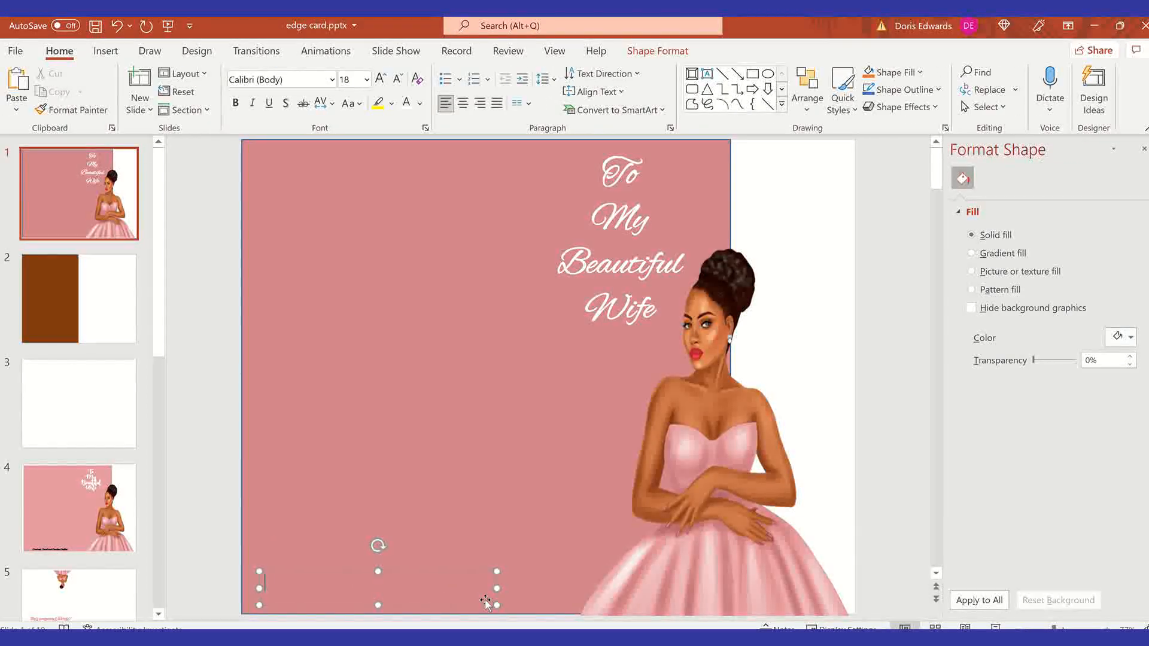
{"action": "type", "text": "With L"}
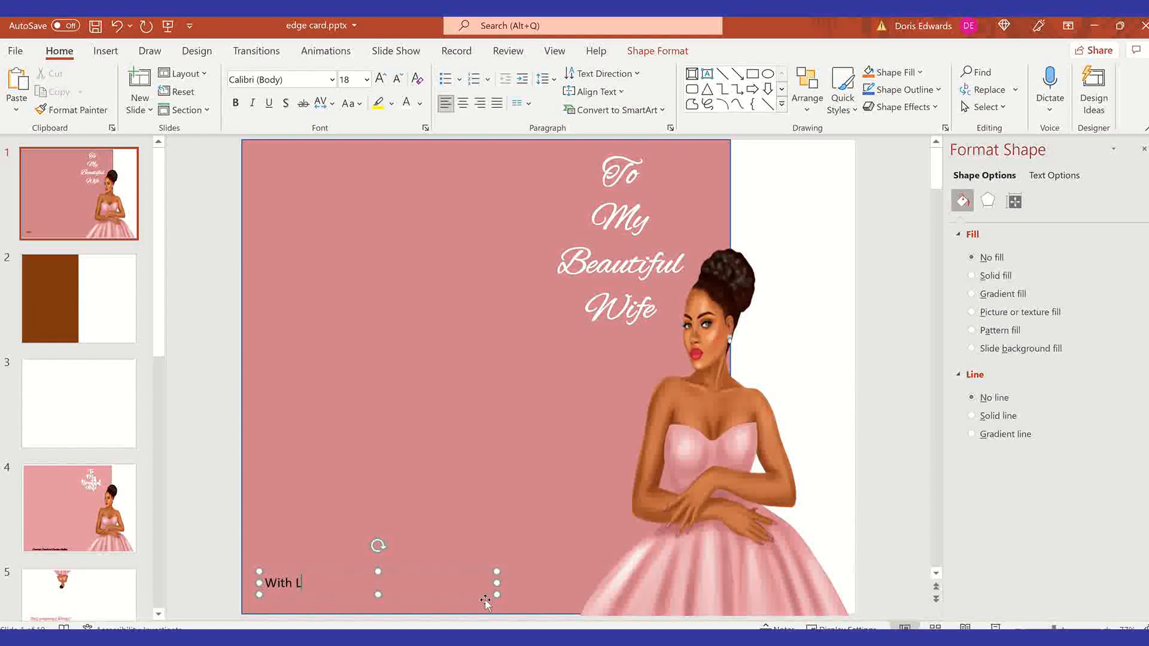
{"action": "type", "text": "ove Your Hubby"}
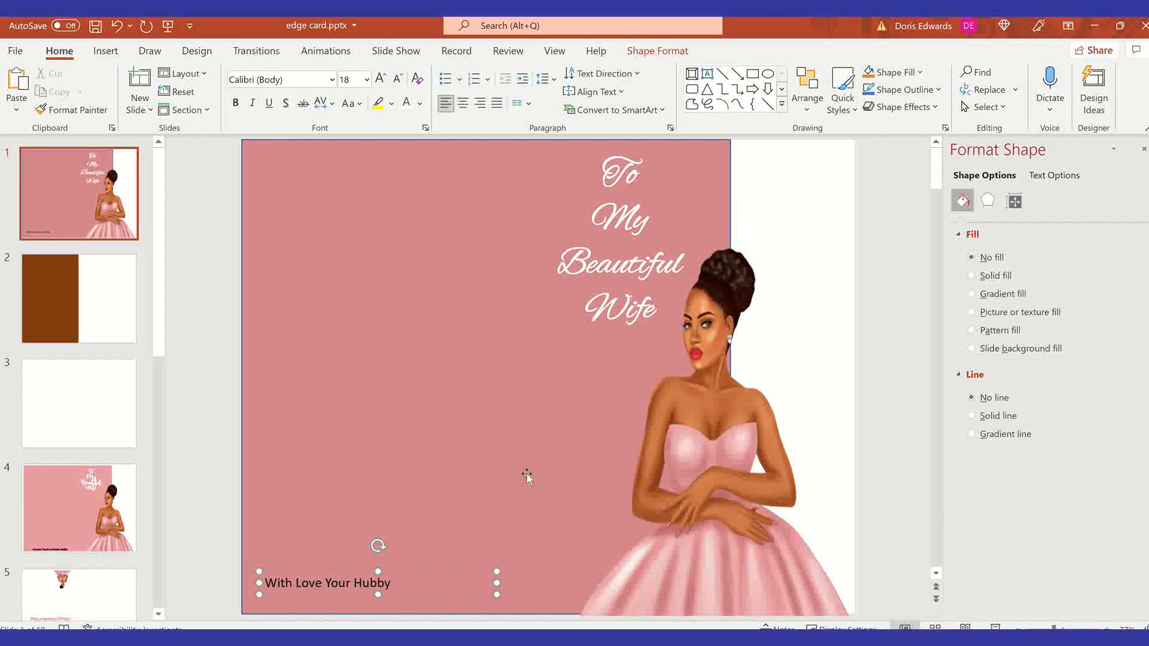
{"action": "left_click", "coordinate": [461, 105]}
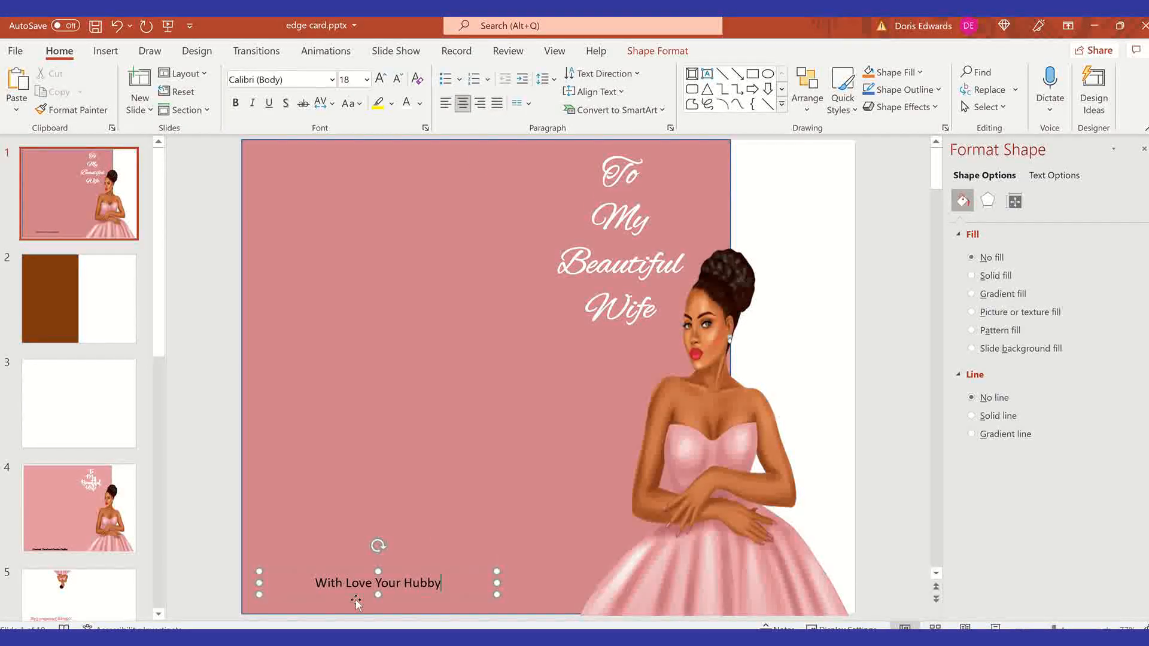
Format the "With Love Your Hubby" line in bold Alex Brush at size 28
{"action": "left_click_drag", "start_coordinate": [317, 585], "coordinate": [444, 584]}
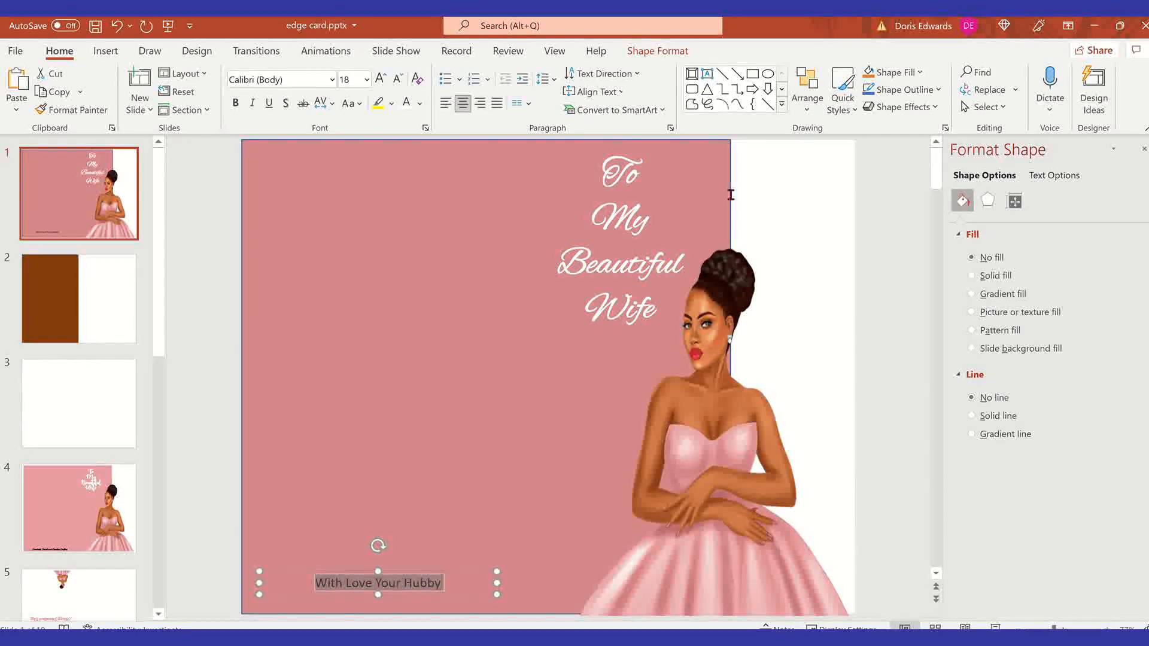
{"action": "left_click", "coordinate": [332, 79]}
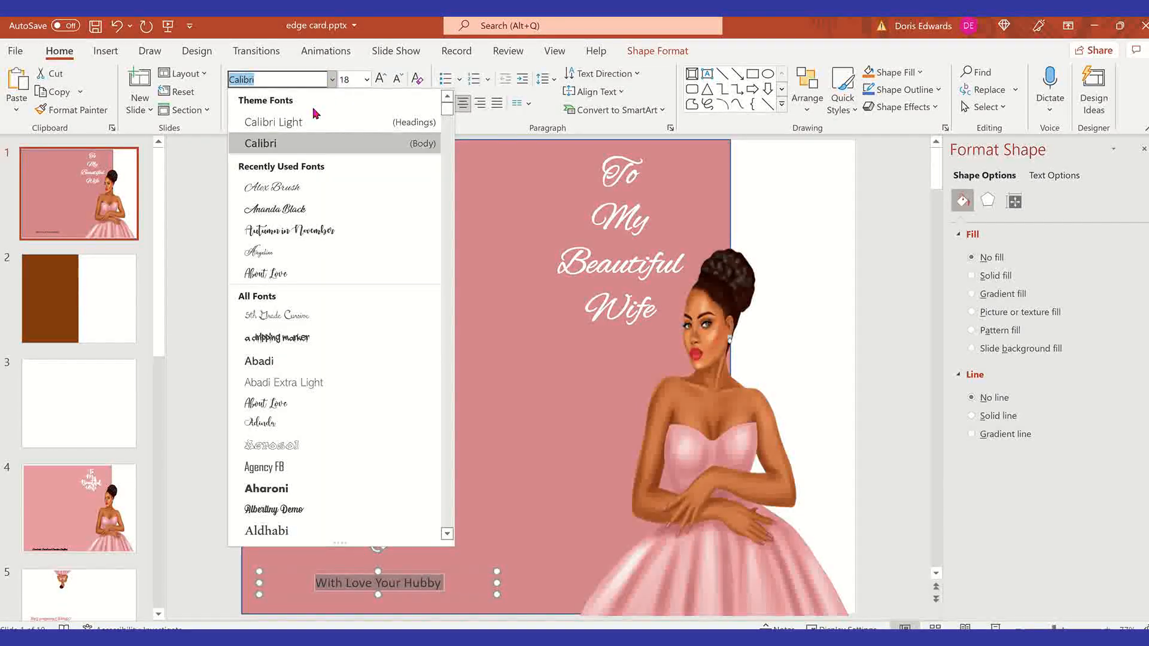
{"action": "left_click", "coordinate": [318, 193]}
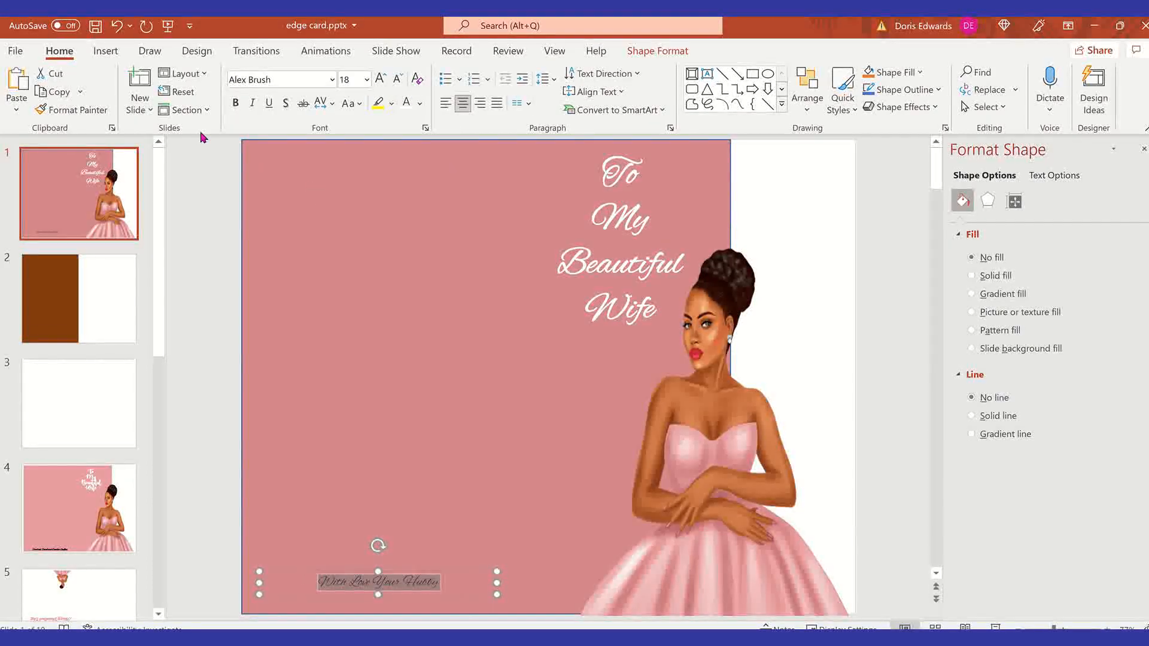
{"action": "left_click", "coordinate": [236, 105]}
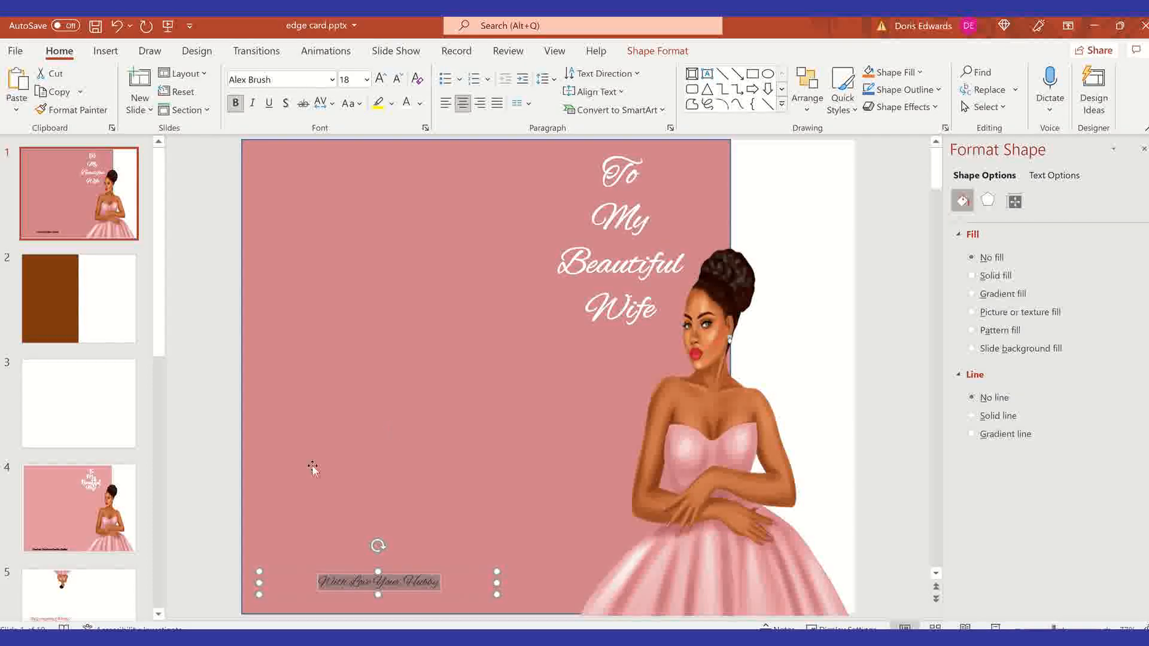
{"action": "left_click", "coordinate": [482, 549]}
{"action": "left_click", "coordinate": [406, 580]}
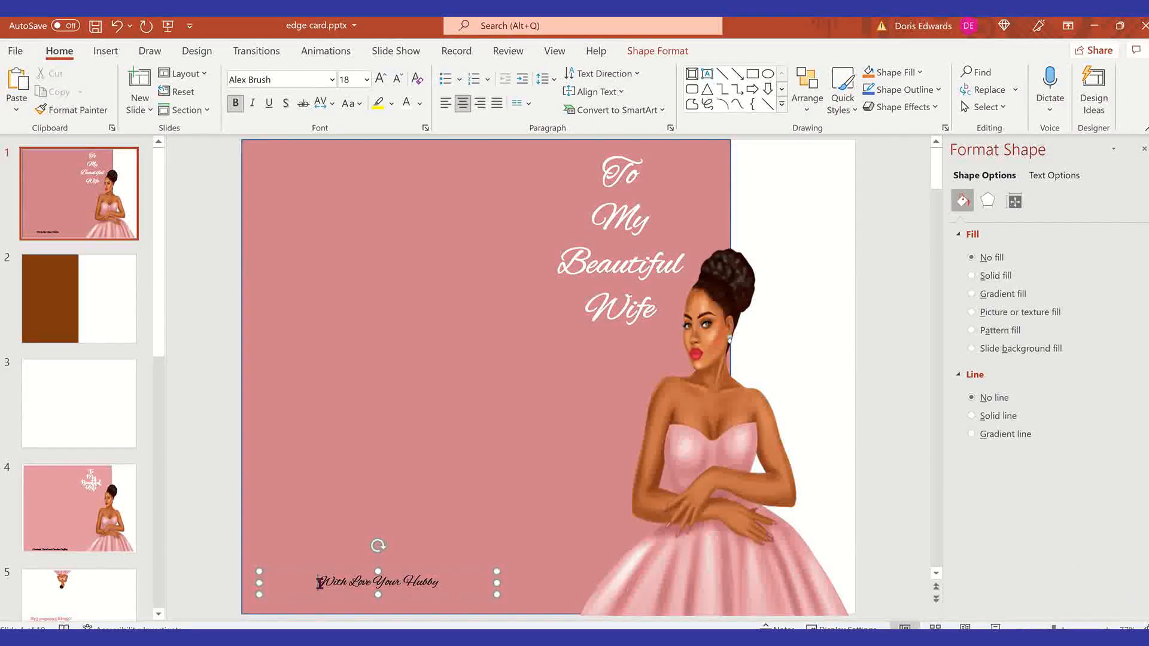
{"action": "key", "text": "ctrl+a"}
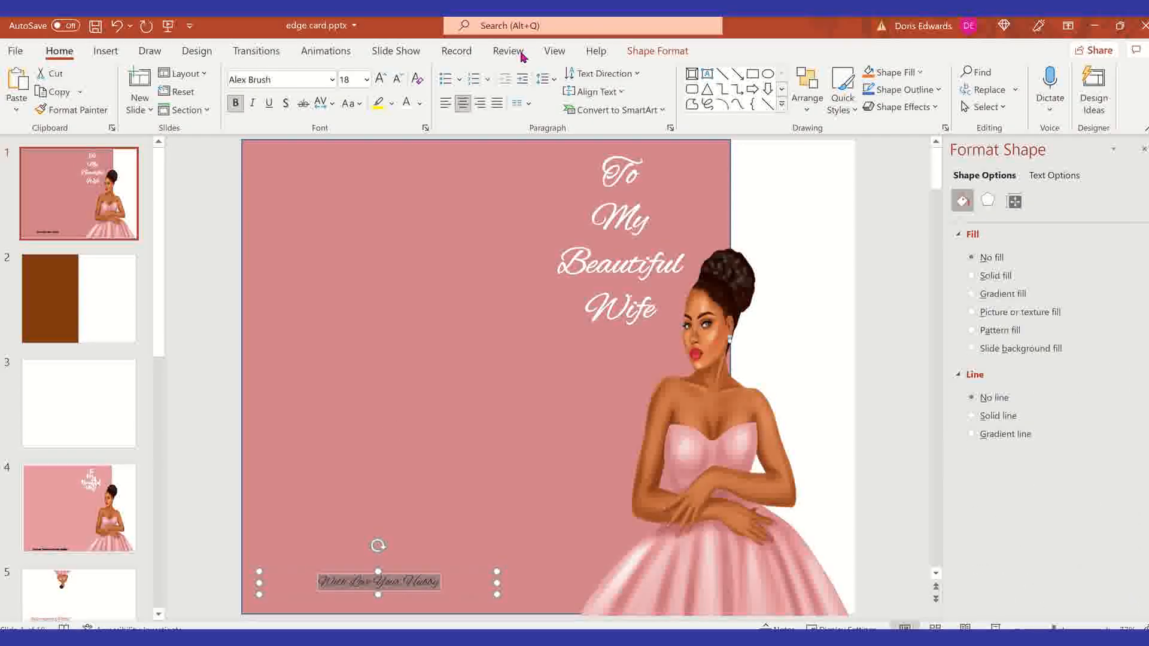
{"action": "left_click", "coordinate": [366, 79]}
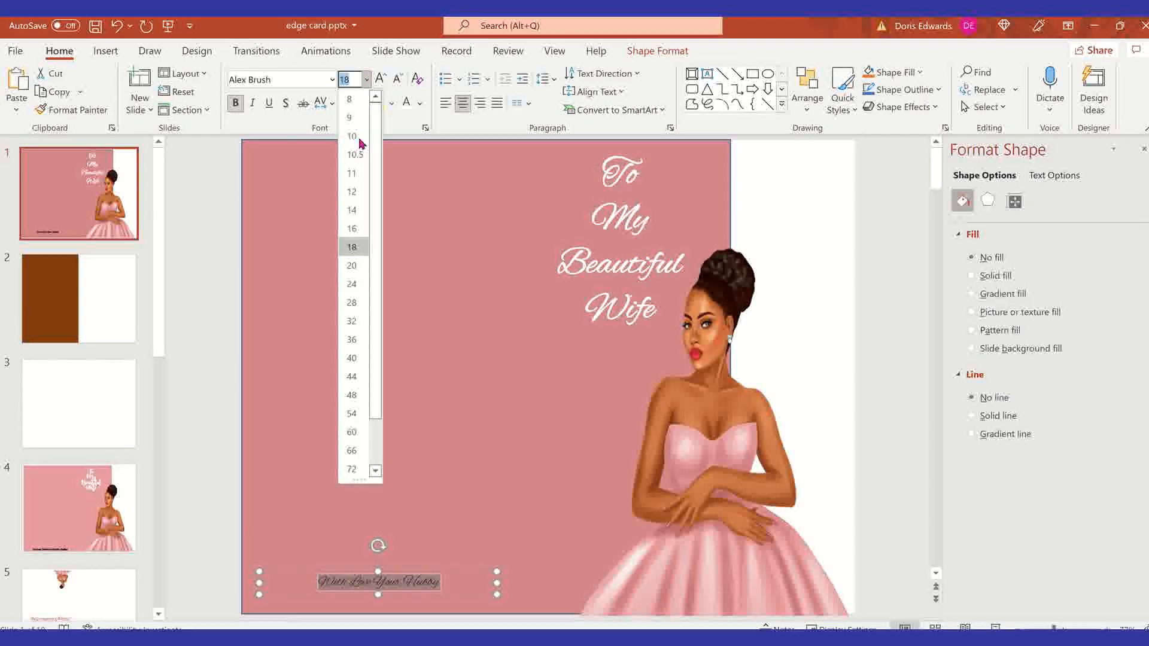
{"action": "left_click", "coordinate": [359, 302]}
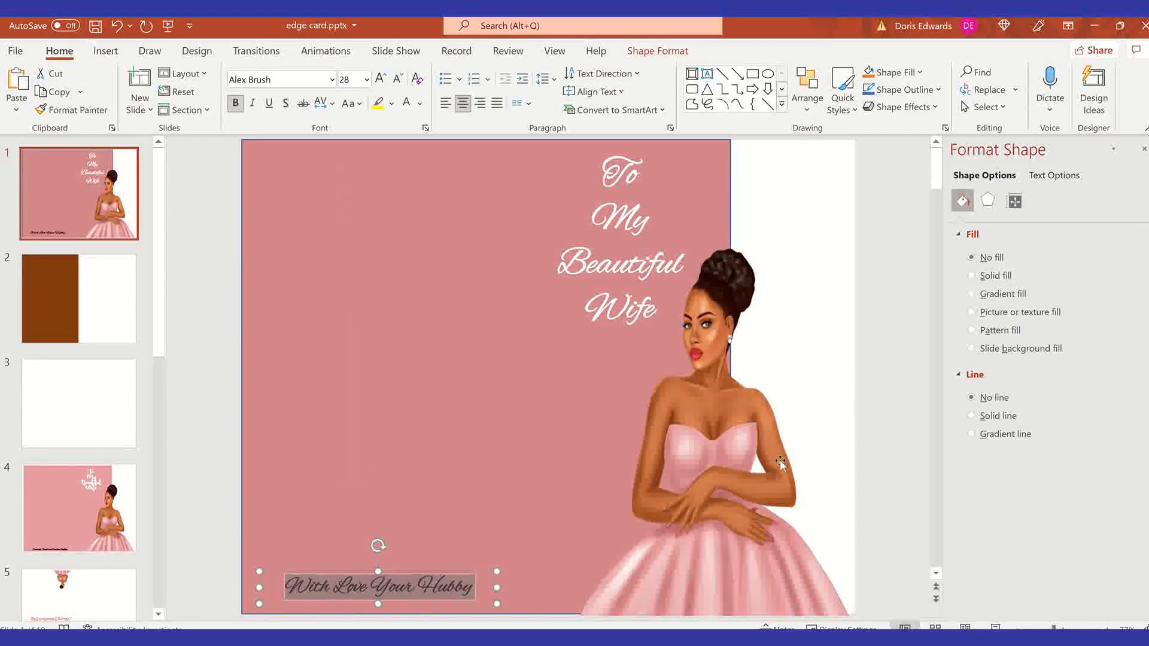
{"action": "left_click", "coordinate": [832, 203]}
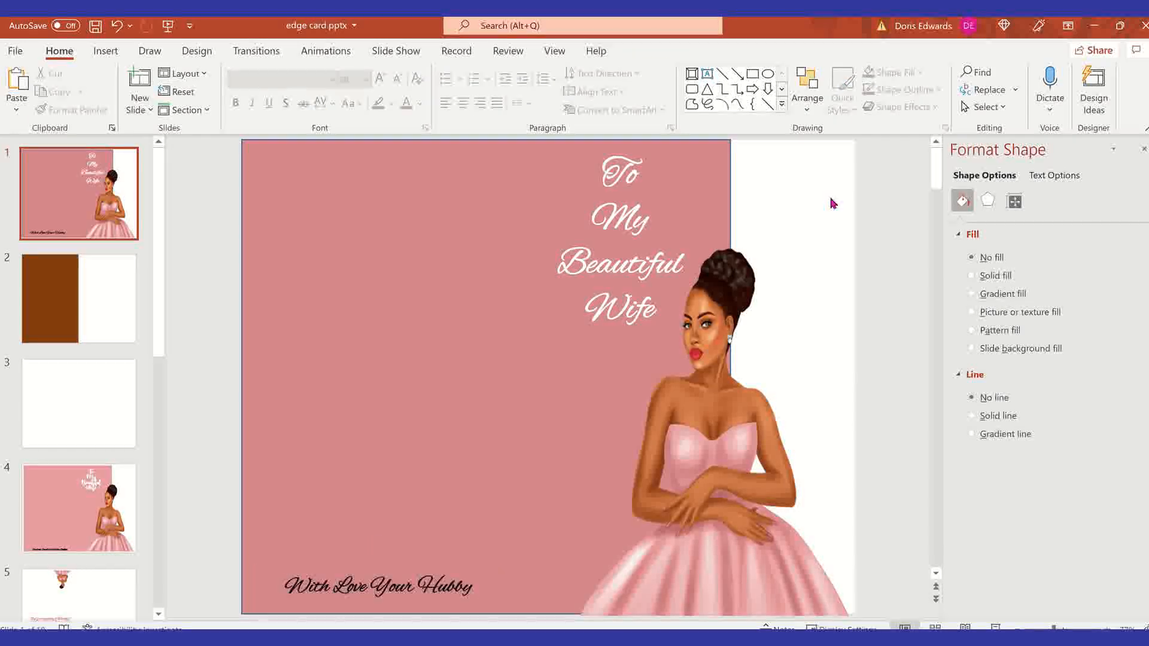
Change the font colour of the whole "With Love Your Hubby" line to white
{"action": "left_click", "coordinate": [318, 577]}
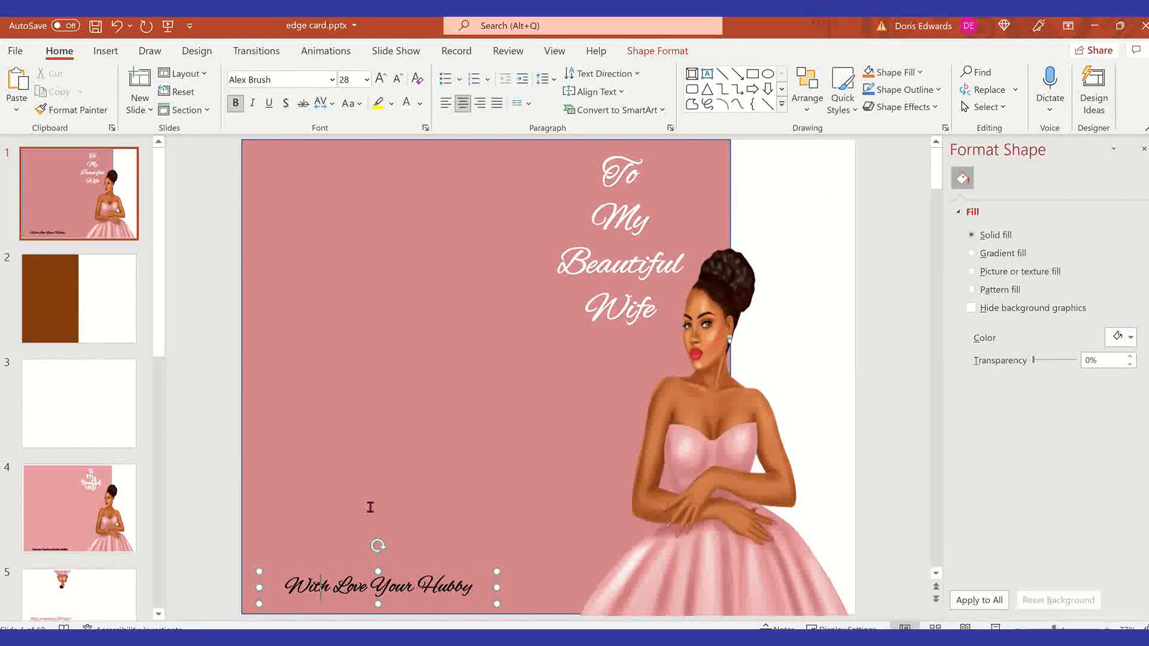
{"action": "left_click", "coordinate": [408, 109]}
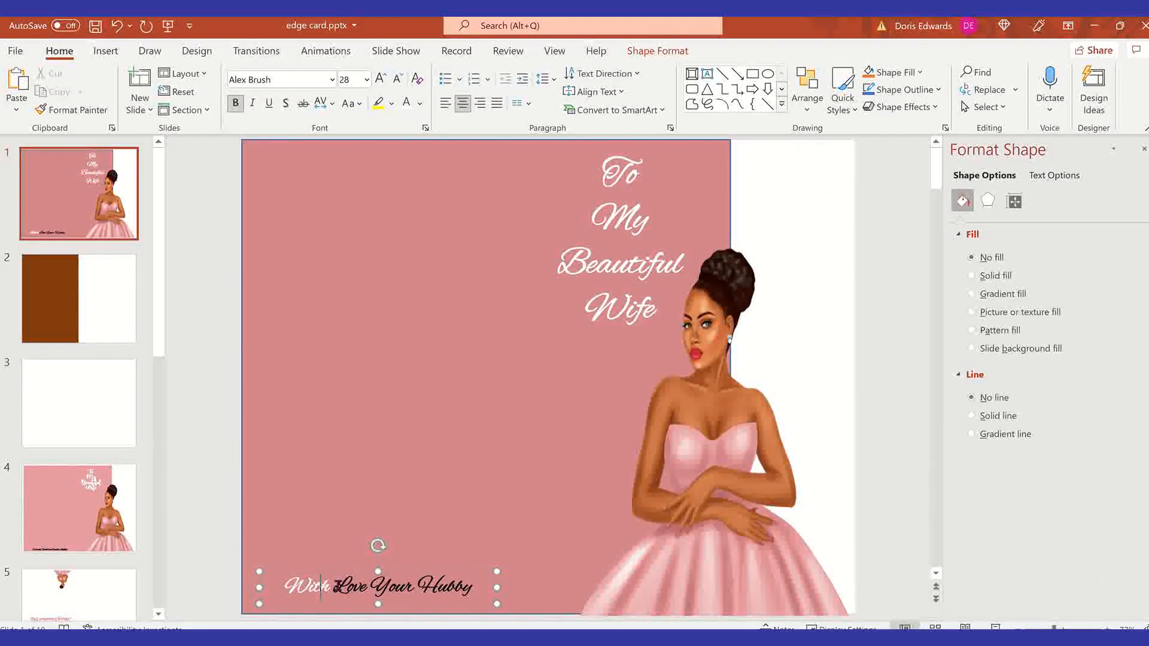
{"action": "left_click_drag", "start_coordinate": [334, 586], "coordinate": [473, 587]}
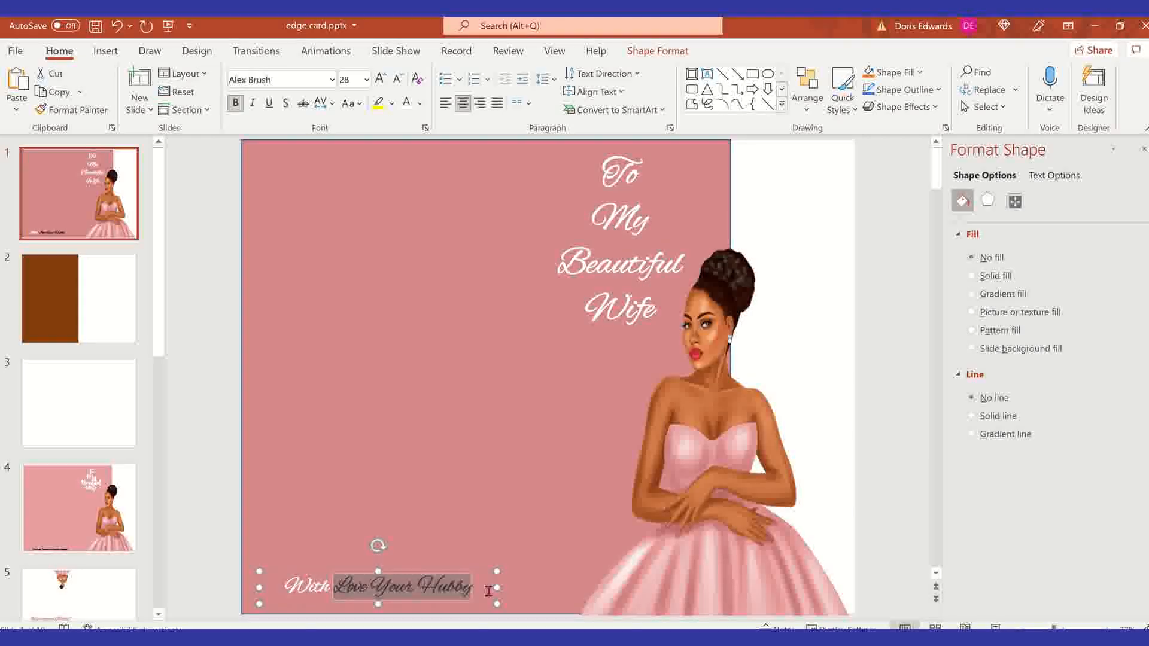
{"action": "left_click", "coordinate": [408, 109]}
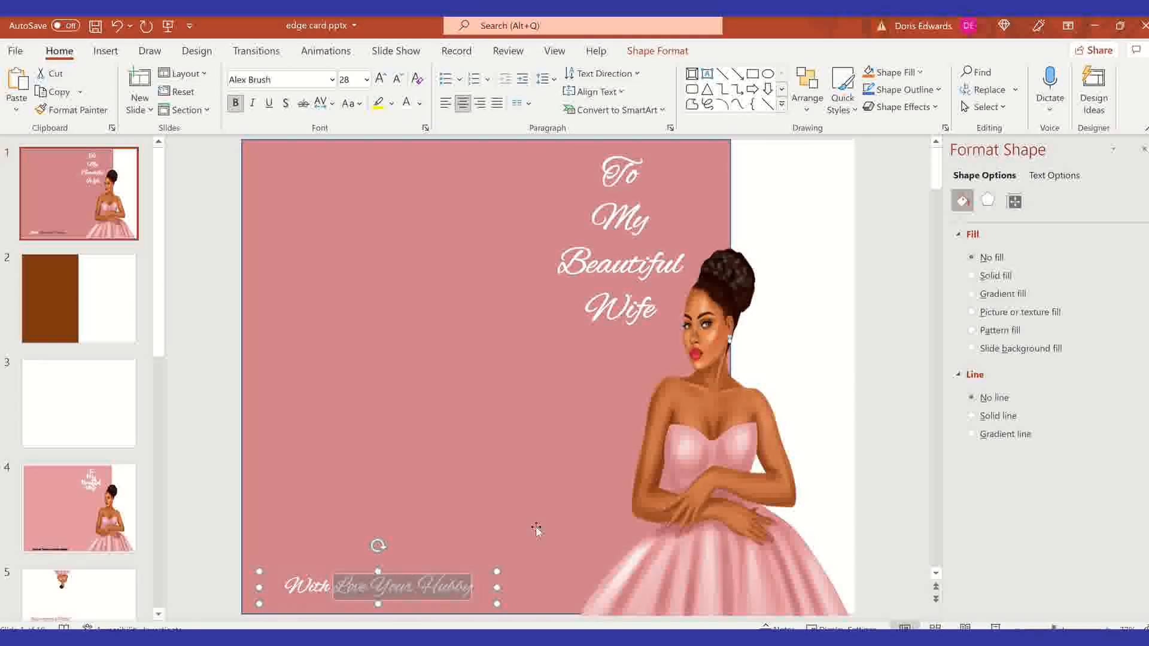
{"action": "left_click", "coordinate": [844, 206]}
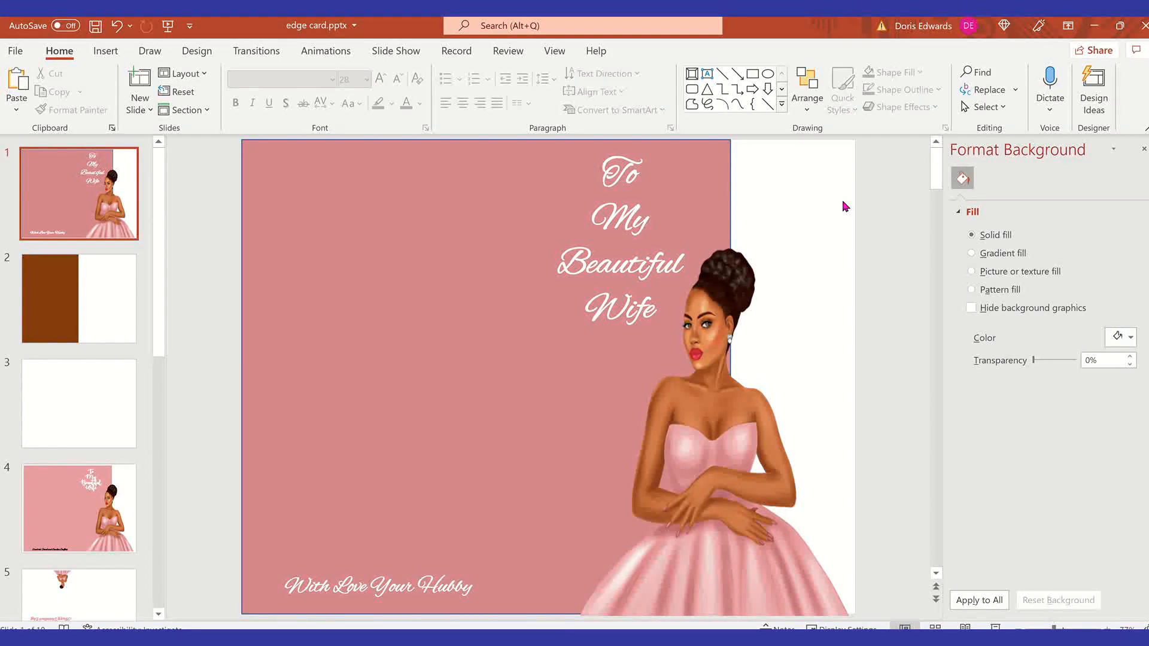
Group the pink panel and the woman picture on slide 1 into one object
{"action": "left_click", "coordinate": [316, 159]}
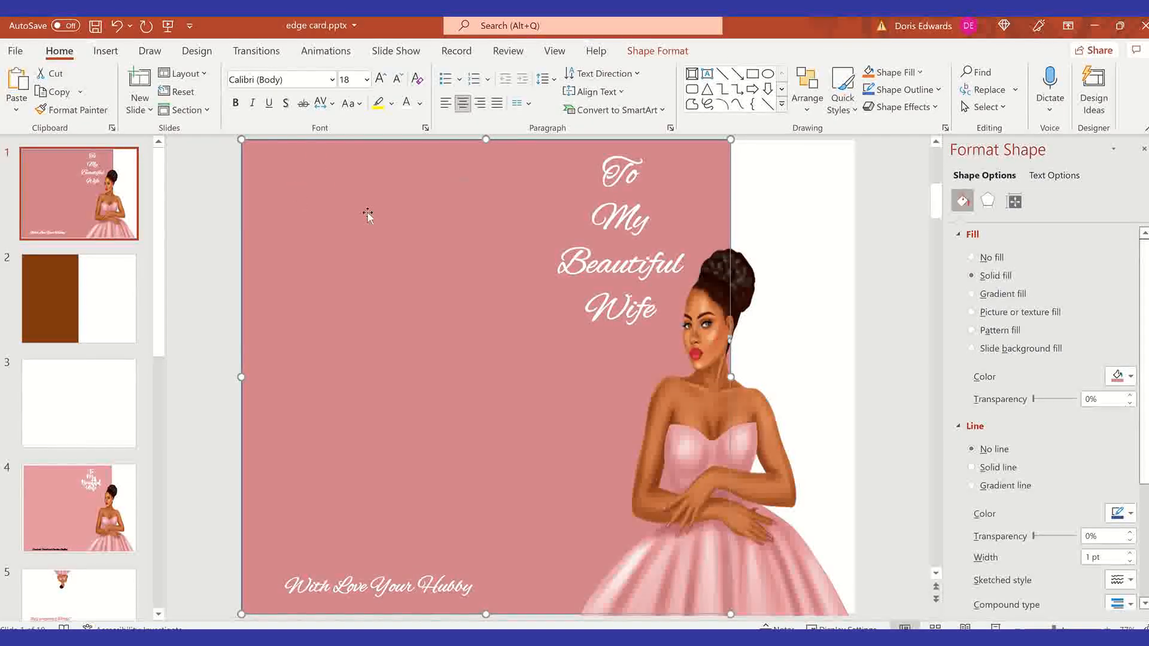
{"action": "left_click", "coordinate": [795, 553]}
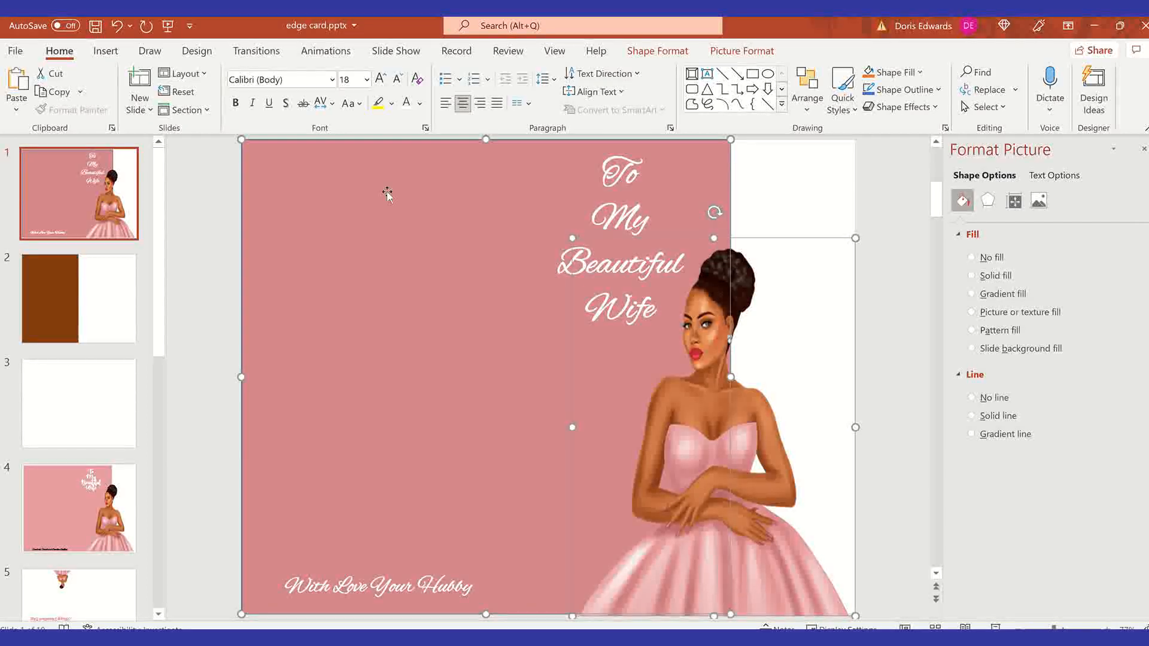
{"action": "right_click", "coordinate": [804, 552]}
{"action": "mouse_move", "coordinate": [854, 358]}
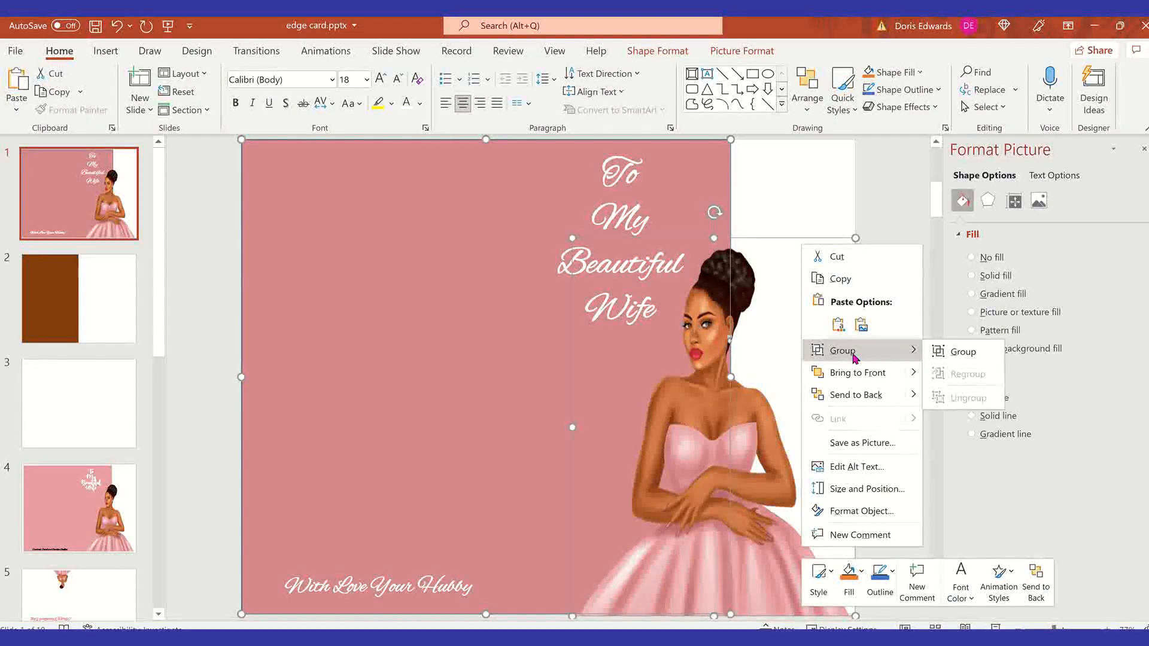
{"action": "left_click", "coordinate": [937, 354]}
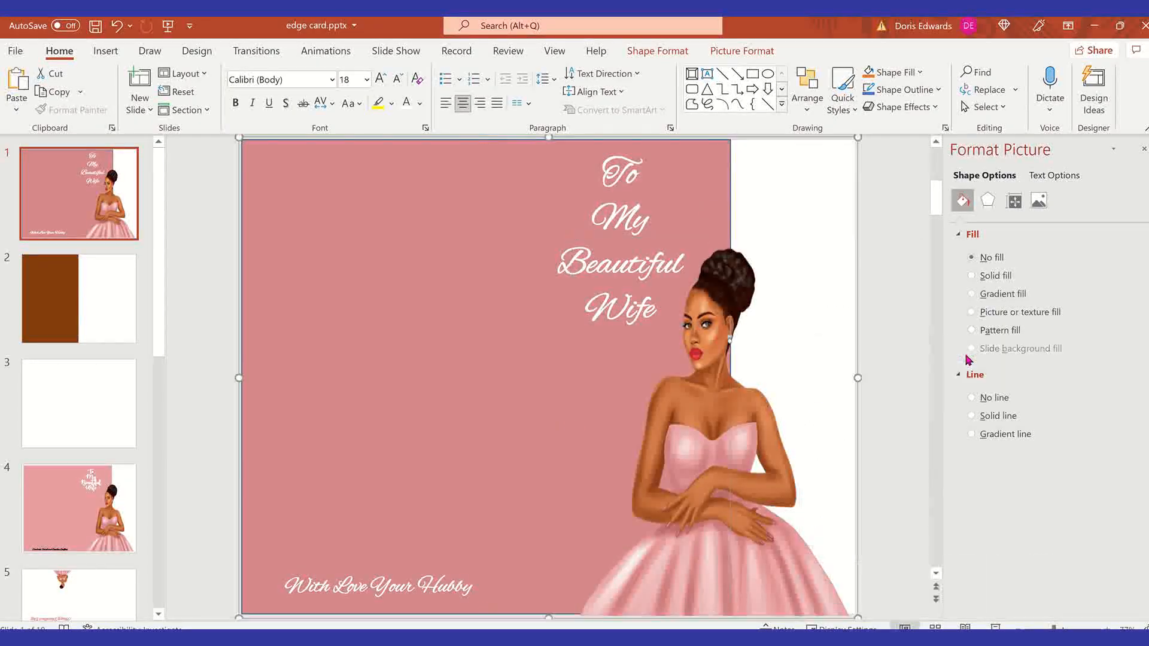
Move the grouped panel and picture around to test them as one object, and place the group back over the slide
{"action": "left_click", "coordinate": [786, 186]}
{"action": "left_click_drag", "start_coordinate": [390, 271], "coordinate": [679, 248]}
{"action": "left_click_drag", "start_coordinate": [278, 313], "coordinate": [300, 212]}
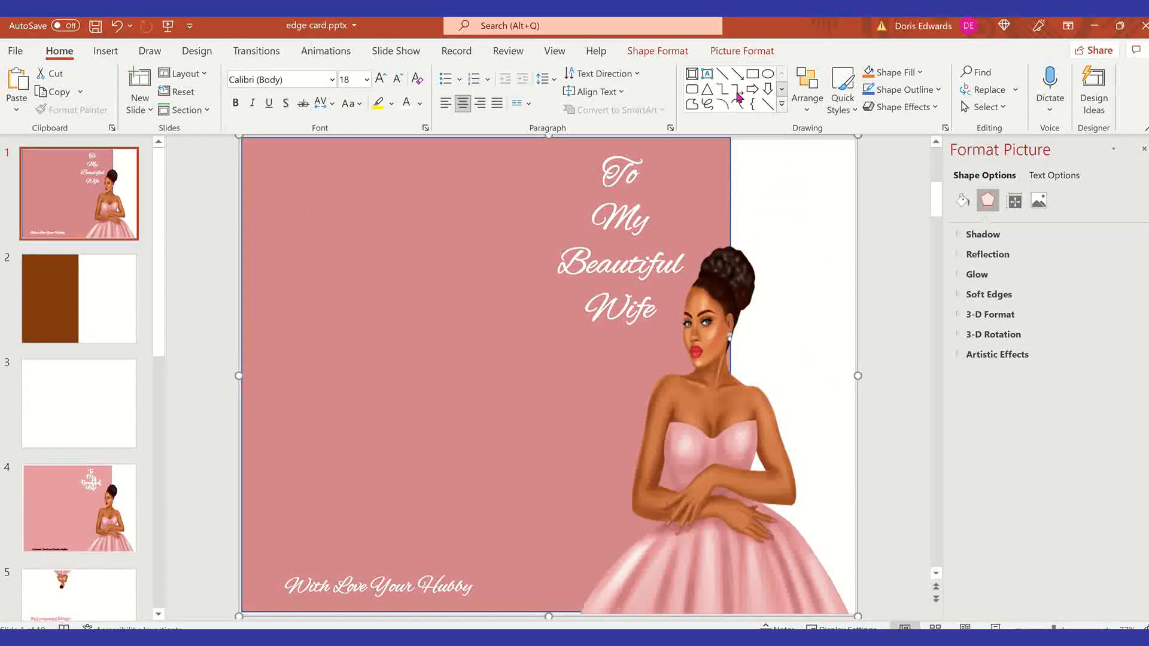
{"action": "left_click", "coordinate": [221, 311]}
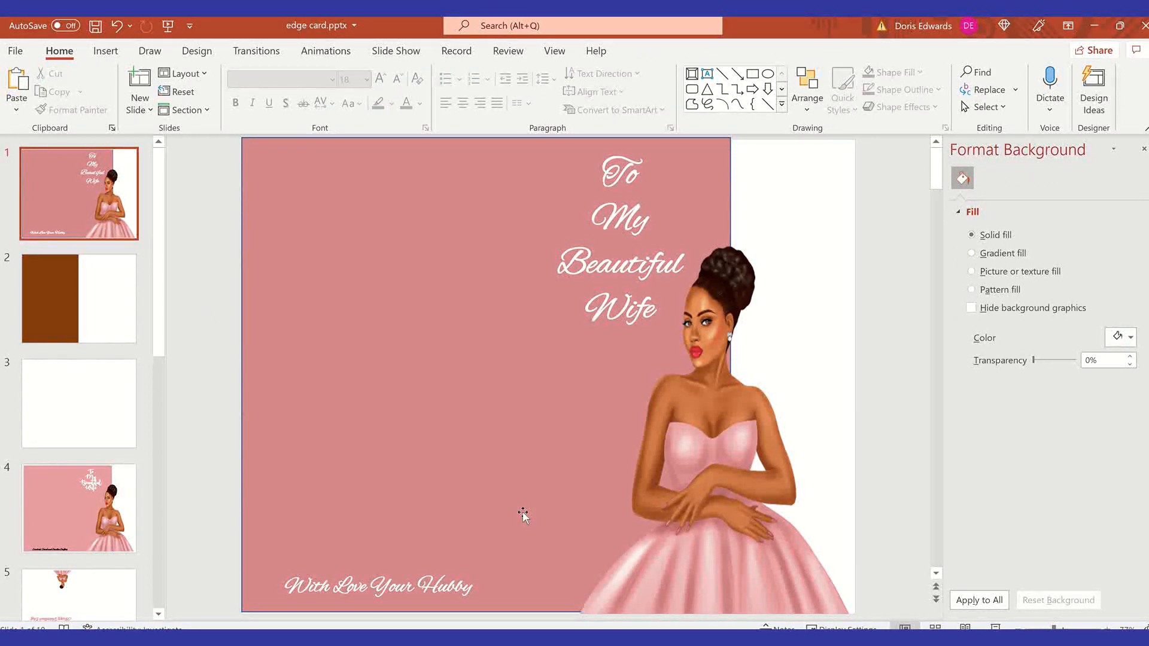
Move the brown rectangle on slide 2 from the left half to the right half of the slide
{"action": "left_click", "coordinate": [114, 285]}
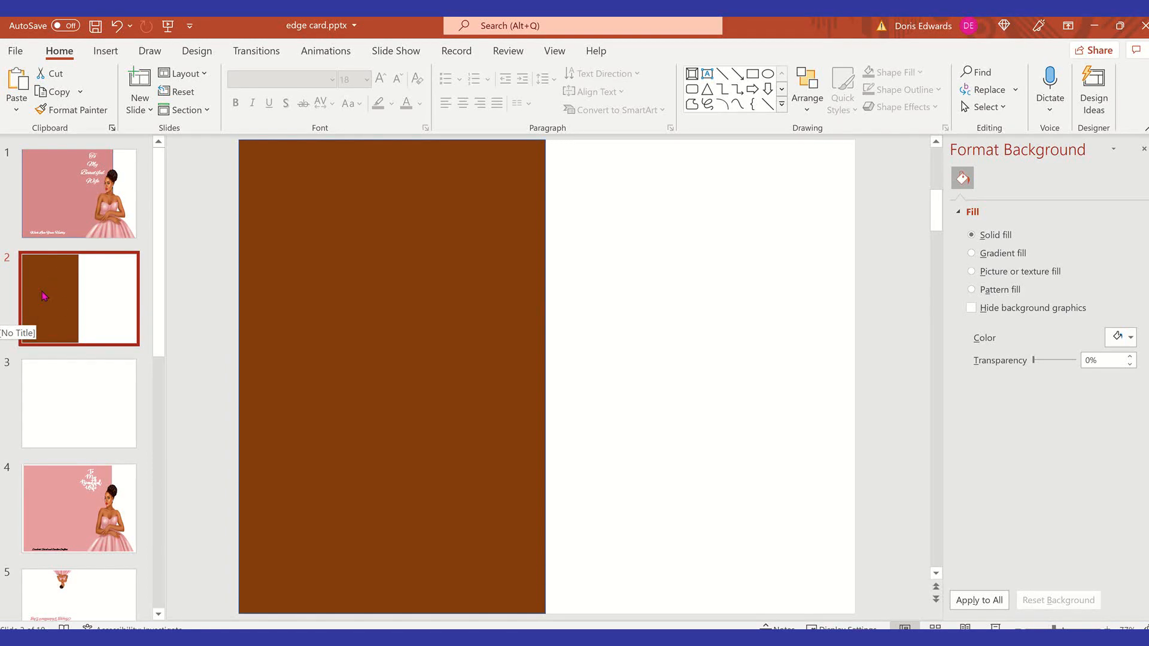
{"action": "left_click", "coordinate": [318, 270]}
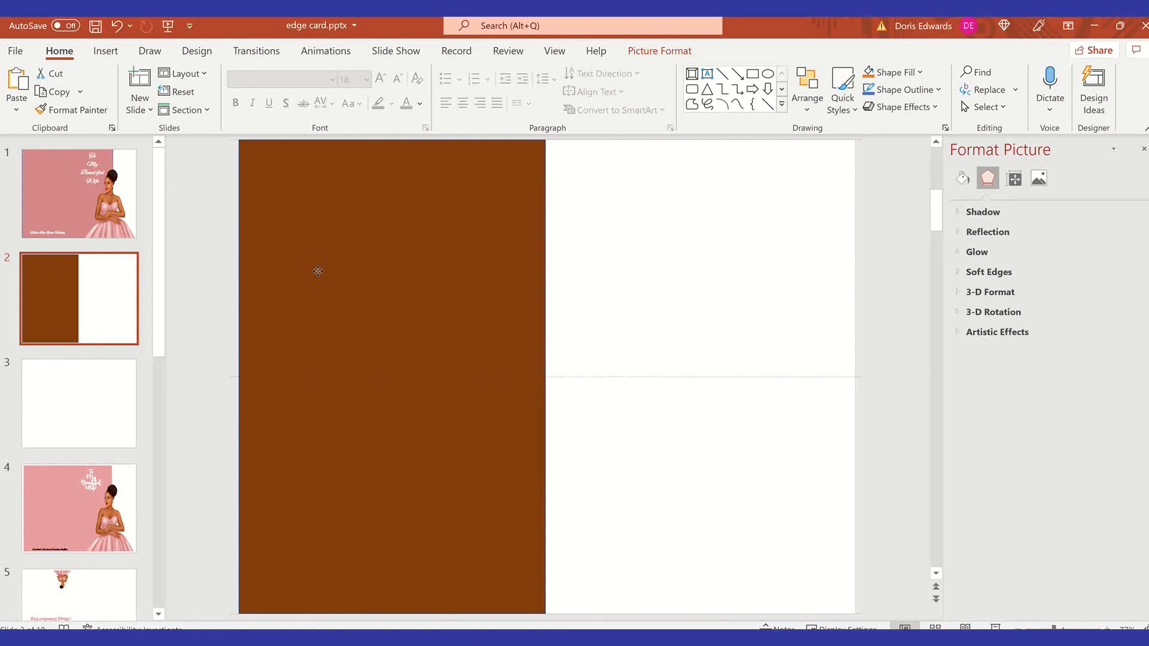
{"action": "left_click_drag", "start_coordinate": [318, 271], "coordinate": [595, 275]}
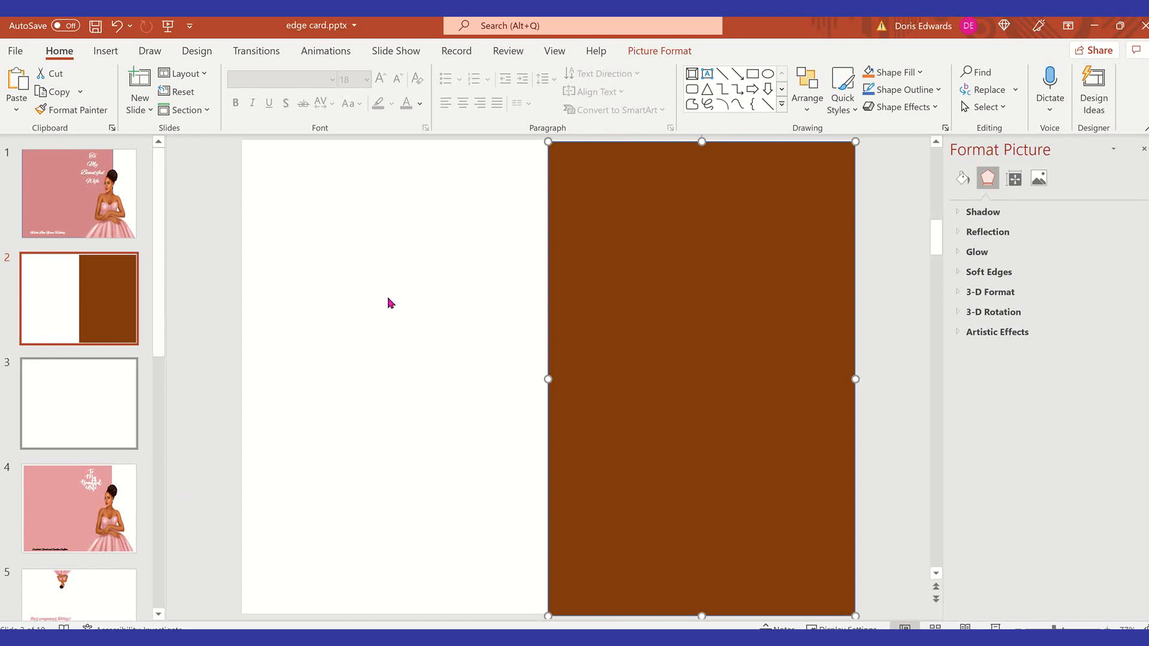
Draw a text box across the upper part of slide 2's blank left half
{"action": "left_click", "coordinate": [103, 53]}
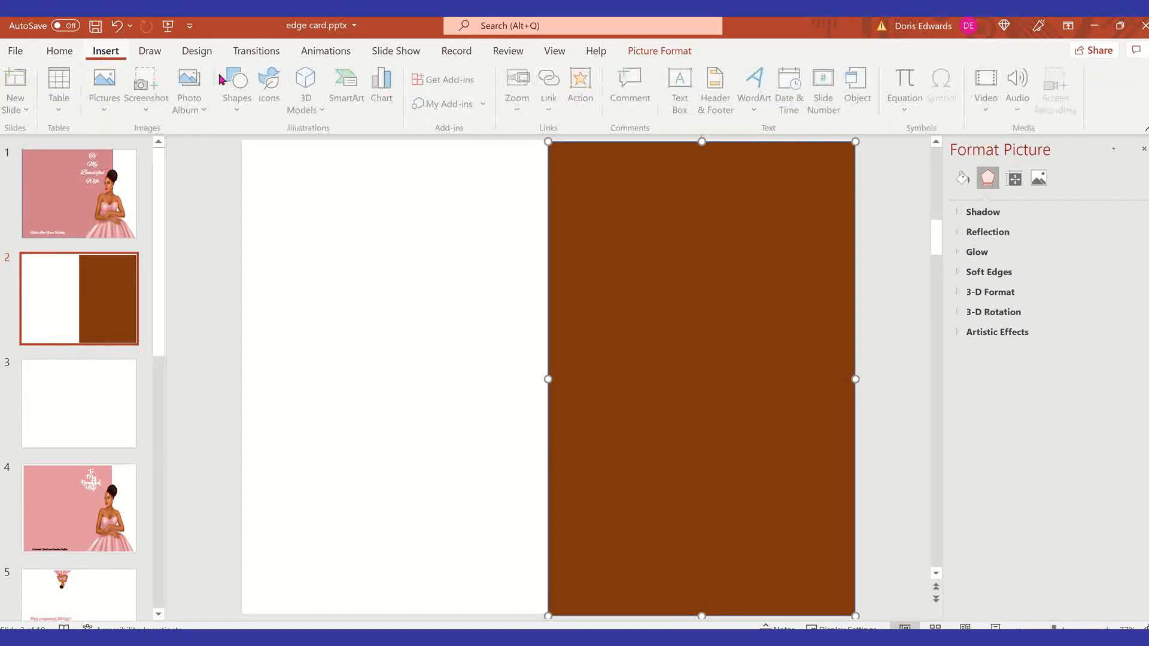
{"action": "left_click", "coordinate": [683, 107]}
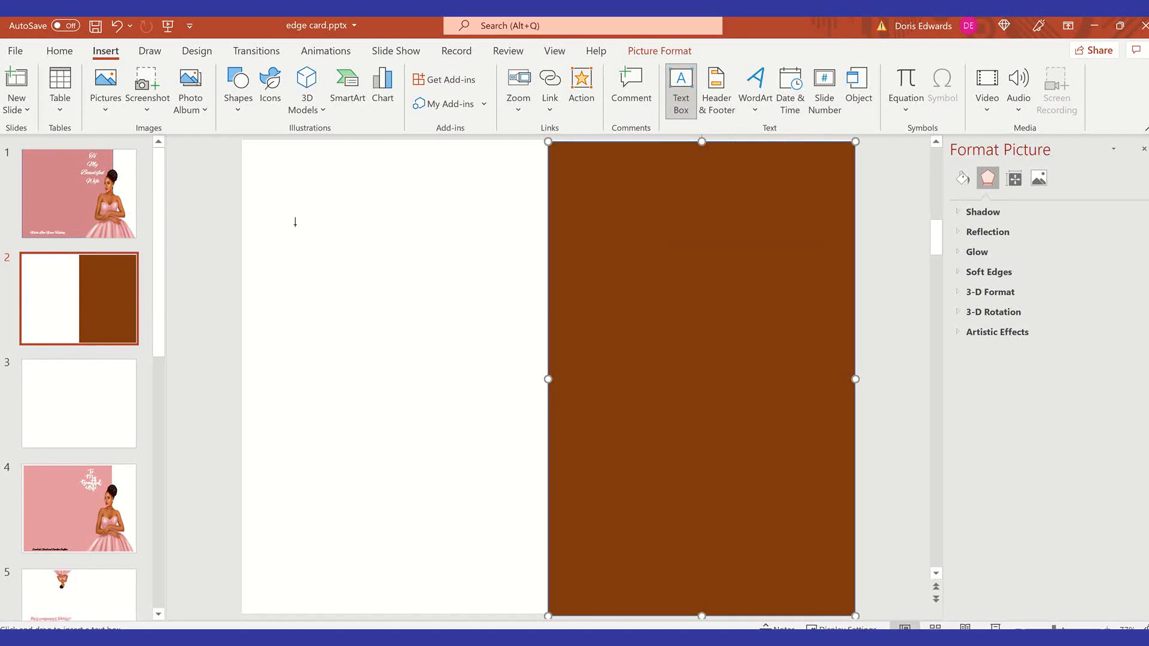
{"action": "left_click_drag", "start_coordinate": [289, 223], "coordinate": [503, 366]}
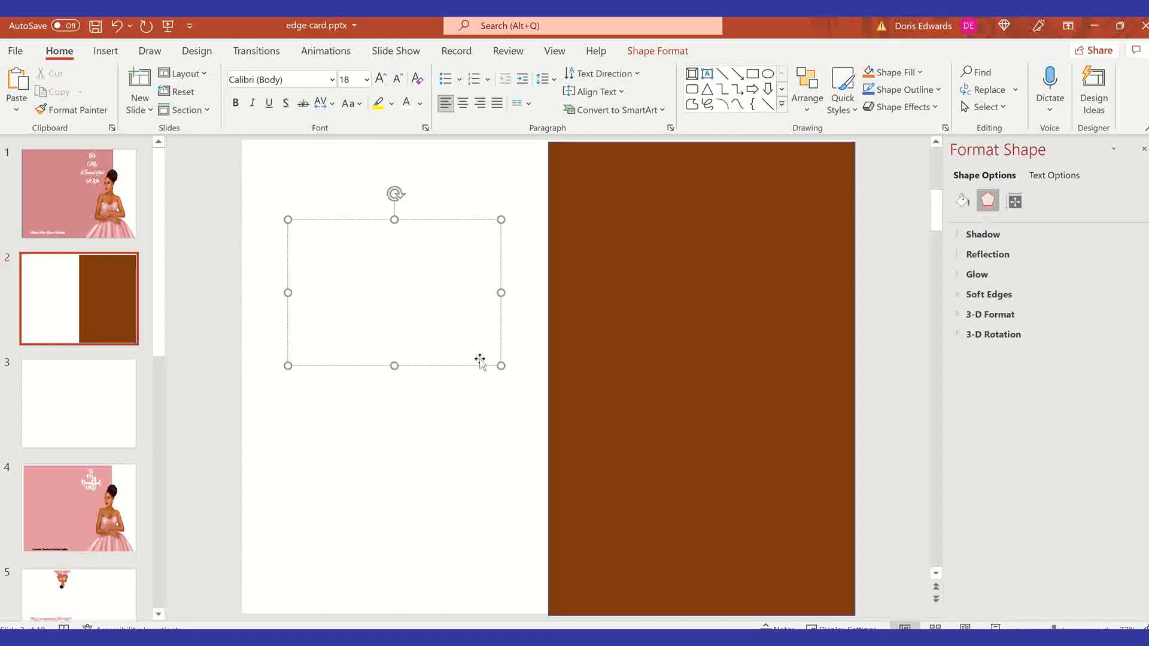
Enter "I love spending" and, on a second line, "each day of" in the new text box
{"action": "type", "text": "I"}
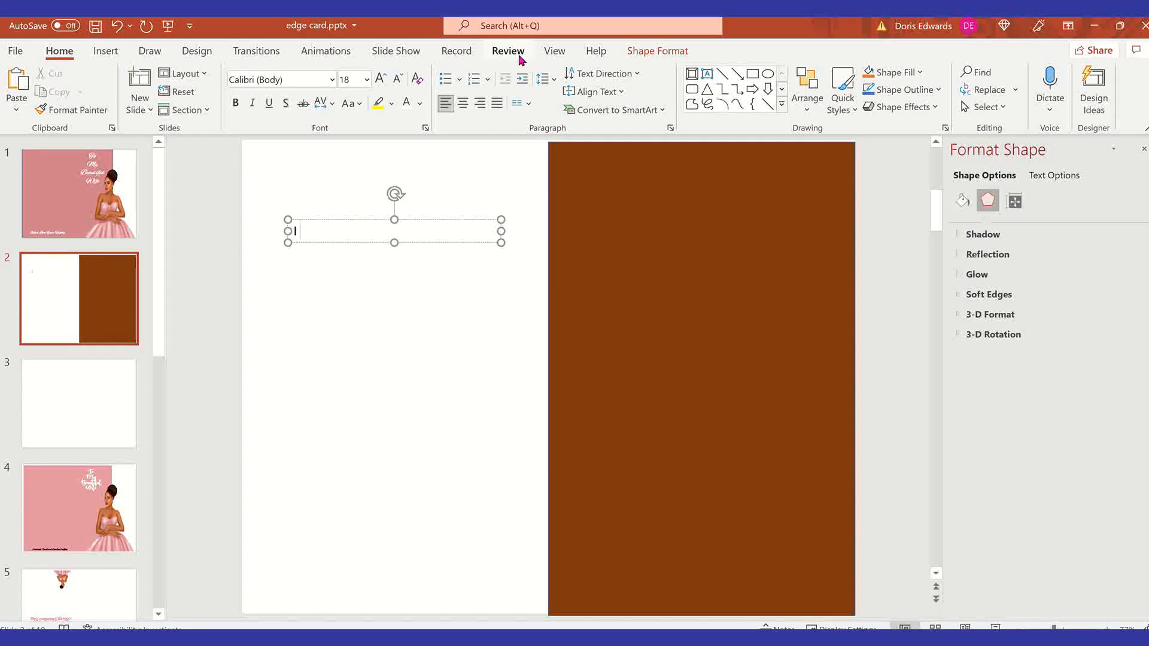
{"action": "type", "text": " L"}
{"action": "key", "text": "BackSpace"}
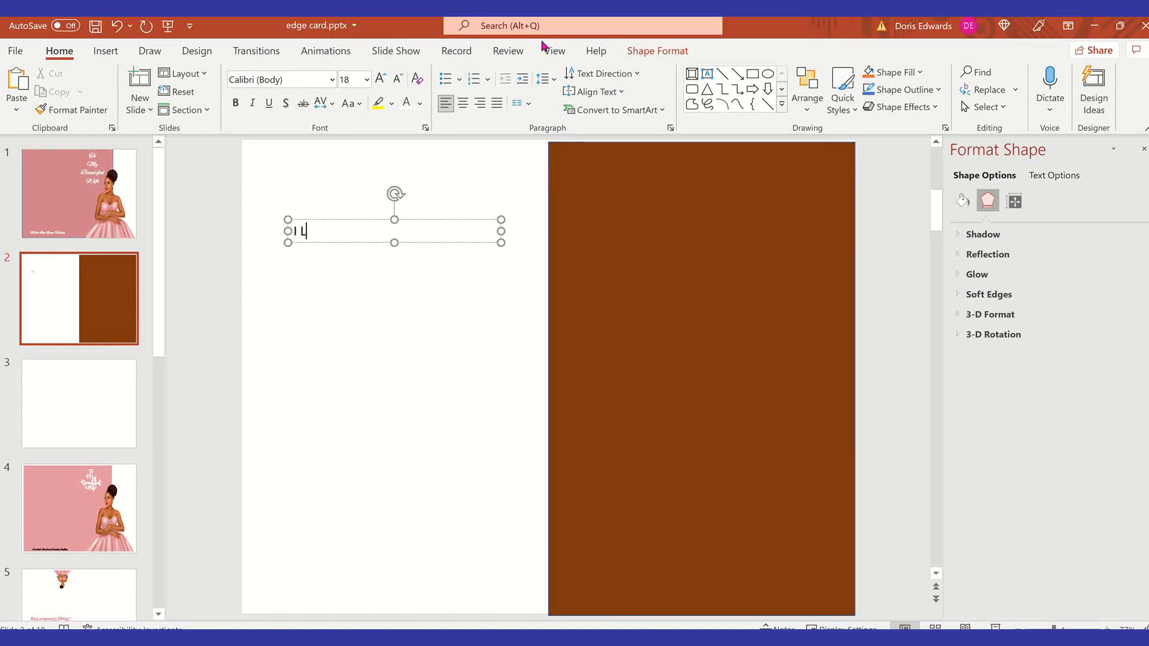
{"action": "key", "text": "BackSpace"}
{"action": "type", "text": "love spe"}
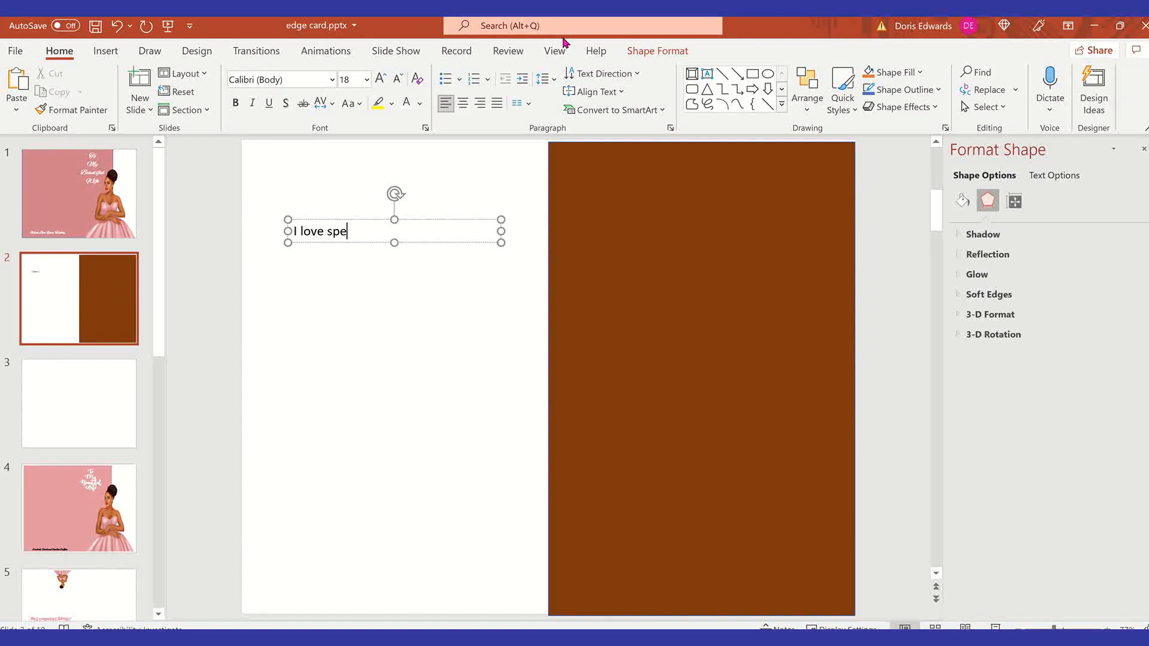
{"action": "type", "text": "nding"}
{"action": "key", "text": "Return"}
{"action": "type", "text": "each day ofg"}
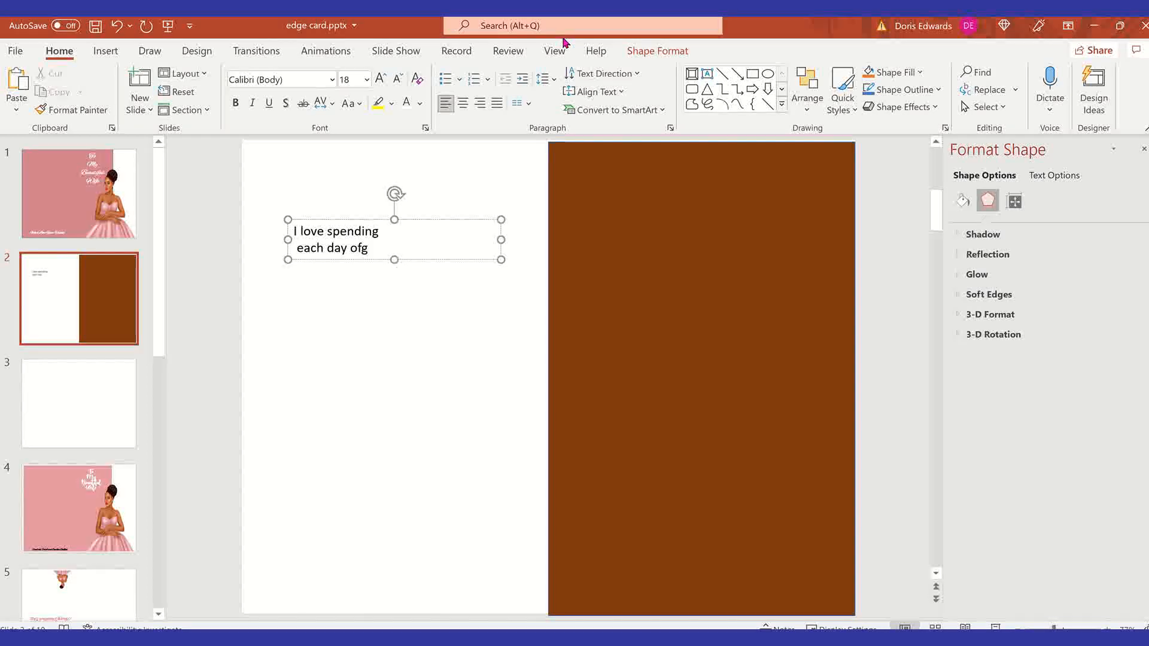
{"action": "key", "text": "BackSpace"}
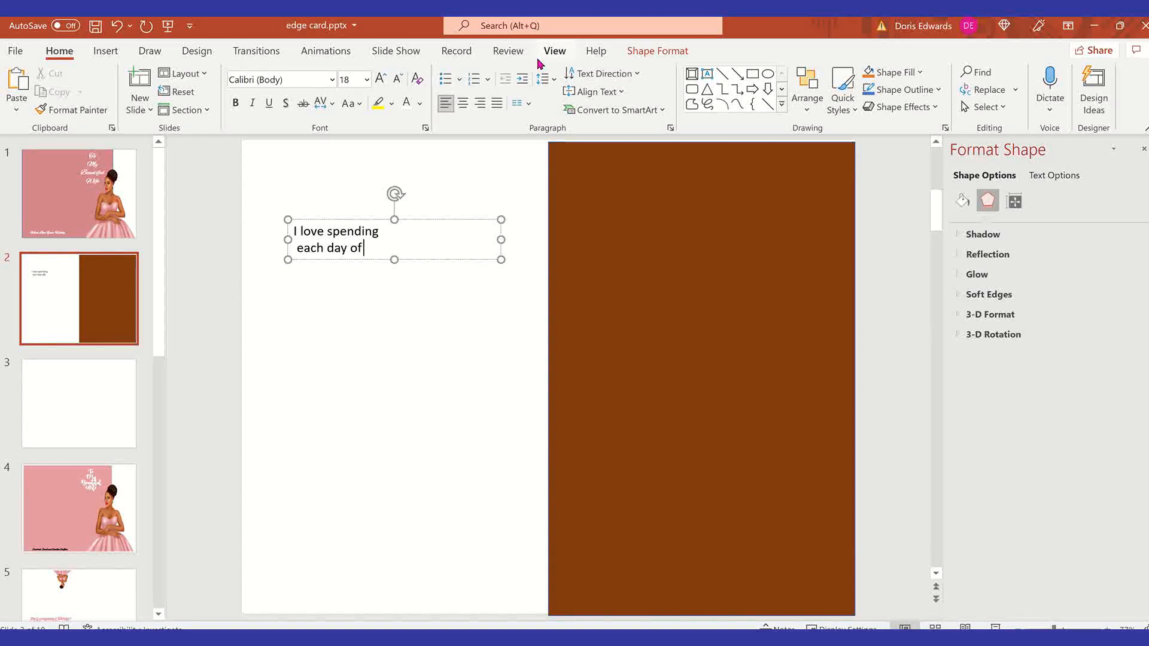
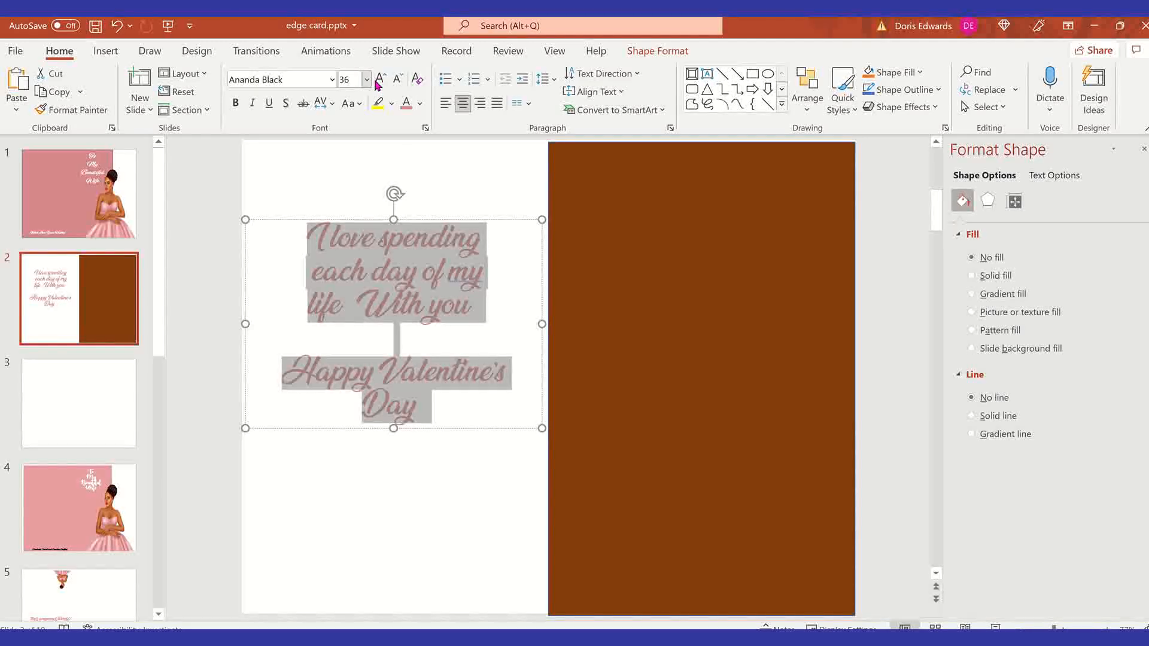
Set the font size of the whole Valentine's message on slide 2 to 32
{"action": "left_click", "coordinate": [367, 80]}
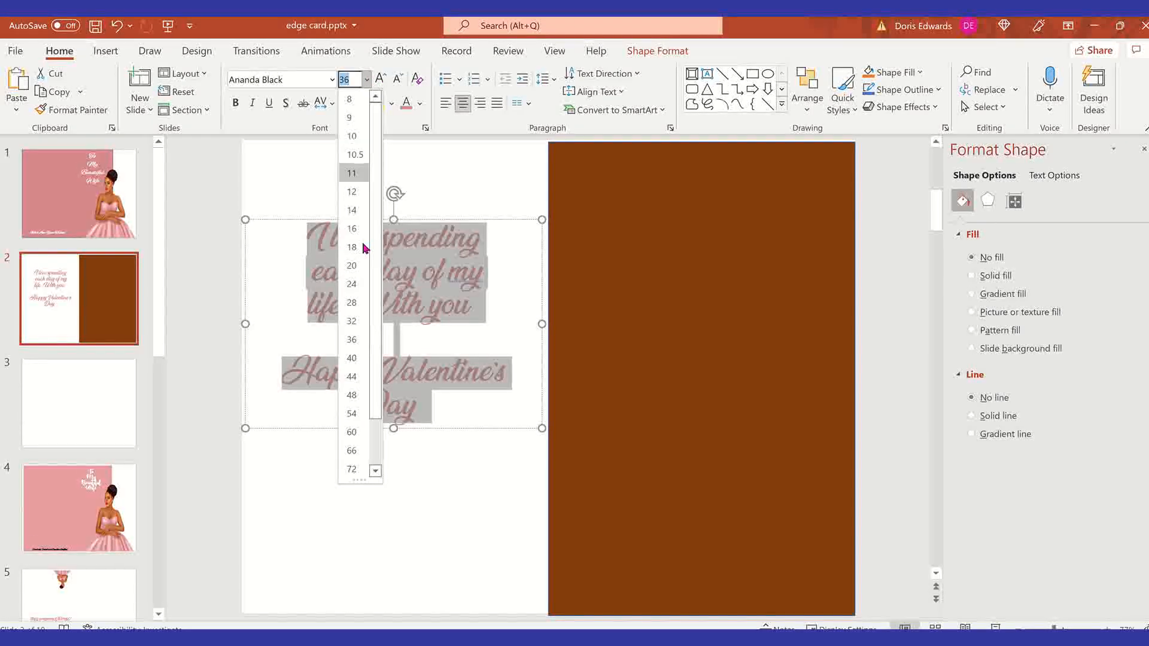
{"action": "left_click", "coordinate": [365, 323]}
{"action": "left_click", "coordinate": [367, 419]}
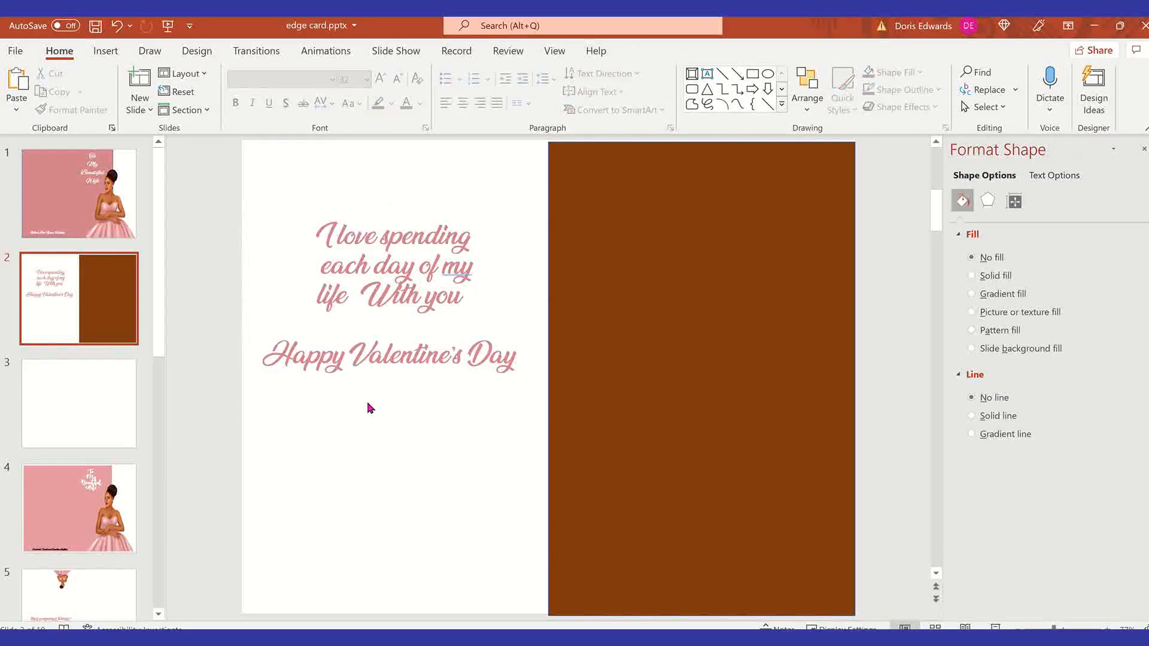
{"action": "left_click", "coordinate": [413, 274]}
{"action": "left_click", "coordinate": [456, 467]}
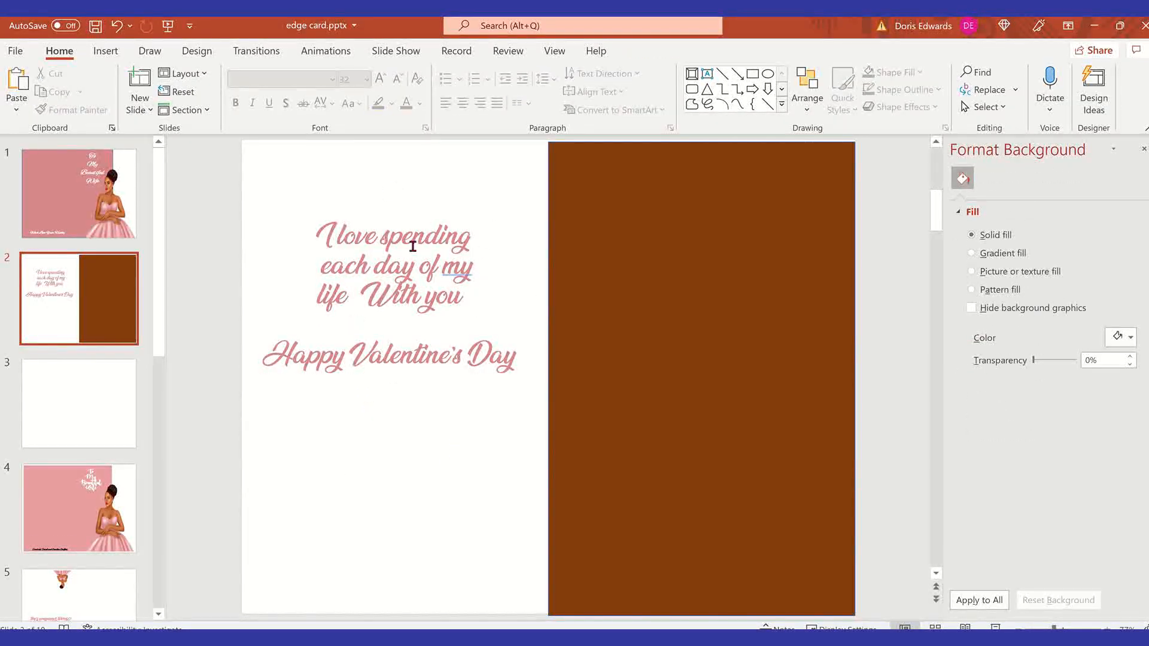
Try to remove the extra space between "life" and "With" in the message's third line
{"action": "left_click", "coordinate": [465, 272]}
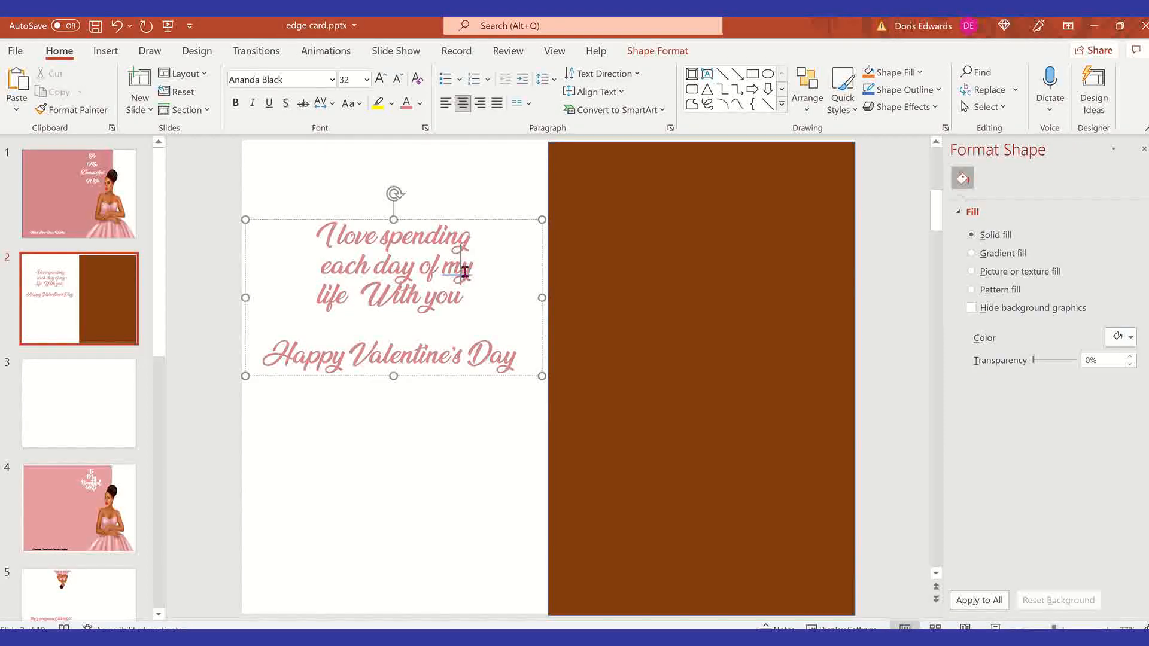
{"action": "double_click", "coordinate": [354, 301]}
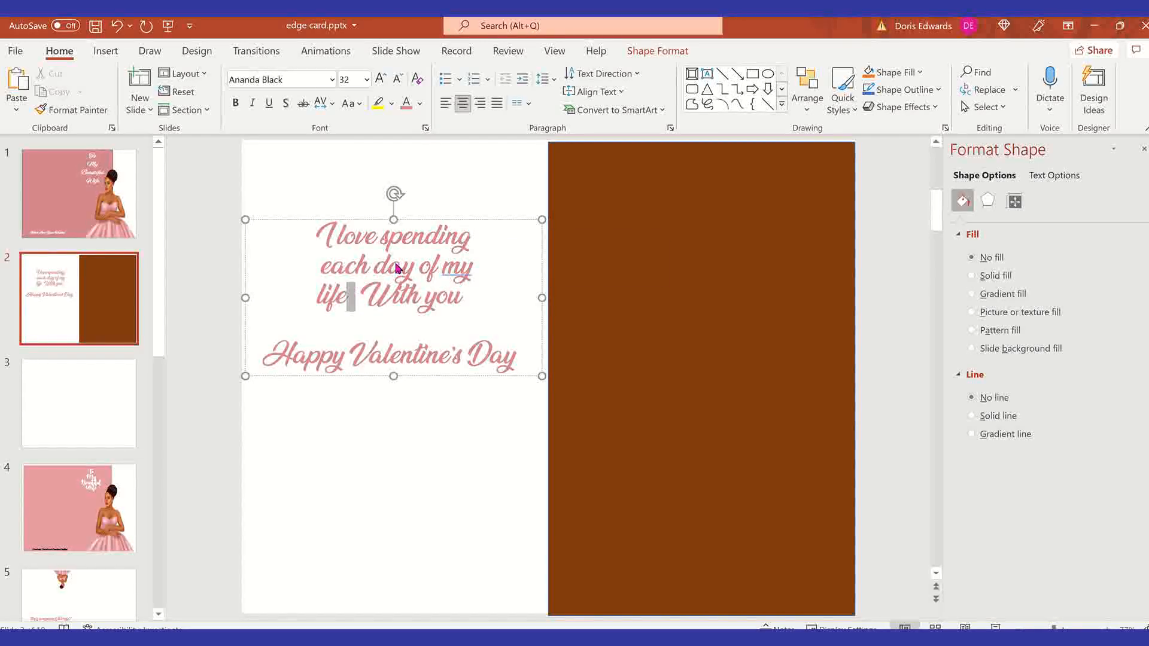
{"action": "left_click", "coordinate": [424, 216]}
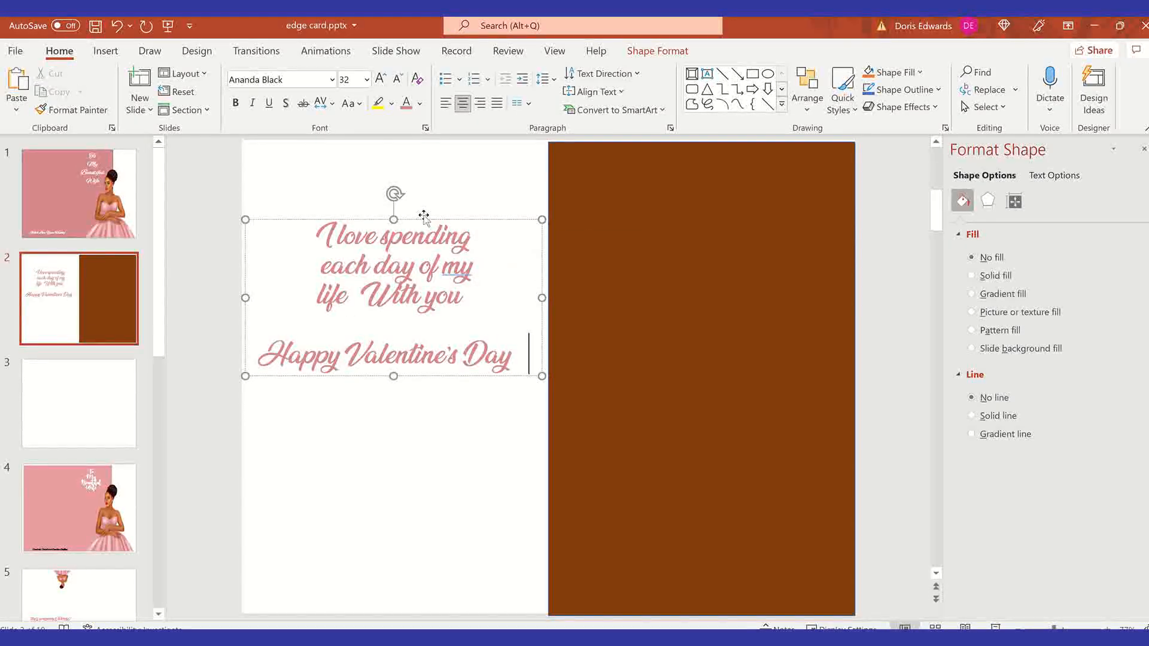
{"action": "left_click", "coordinate": [398, 401]}
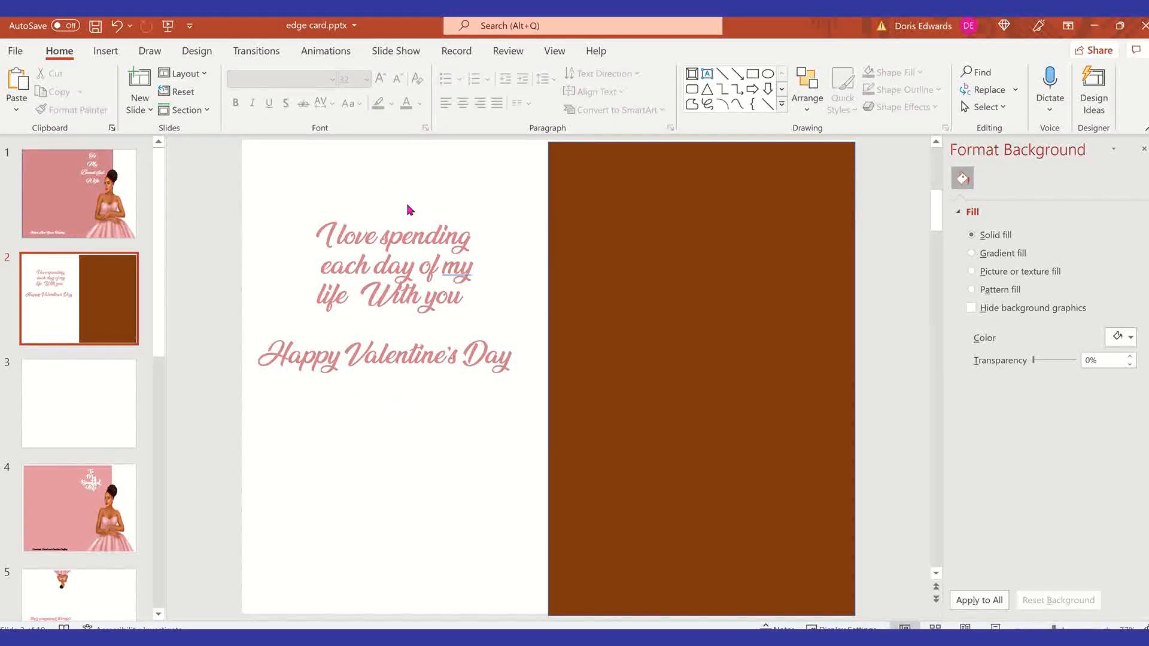
{"action": "double_click", "coordinate": [357, 296]}
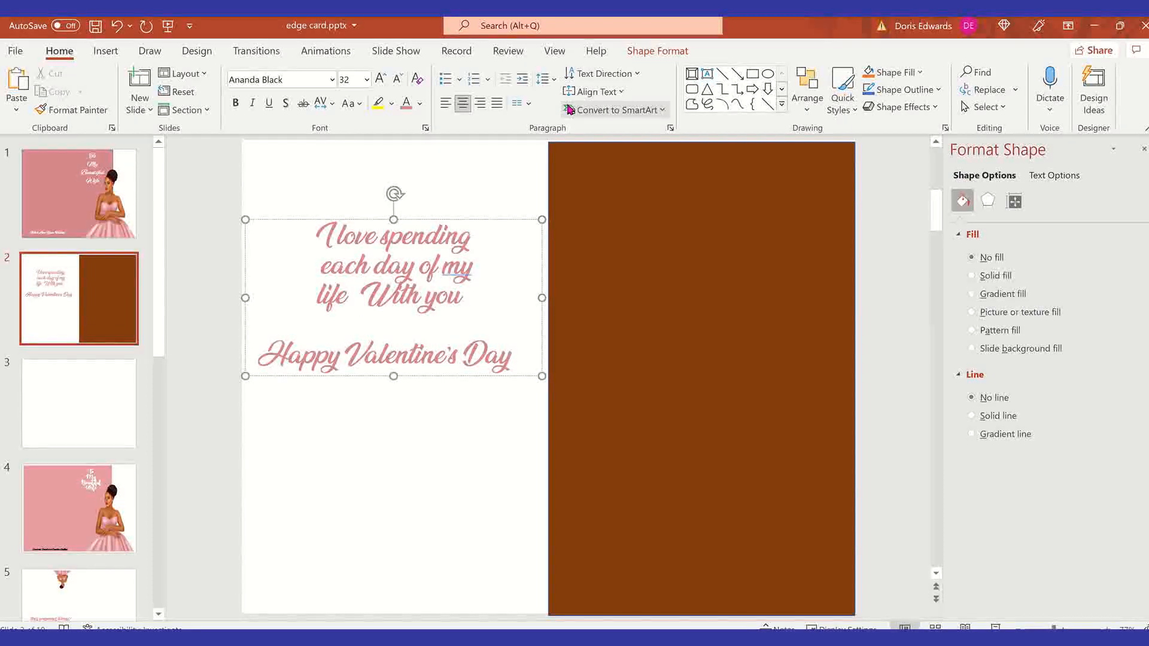
{"action": "key", "text": "BackSpace"}
{"action": "key", "text": "BackSpace"}
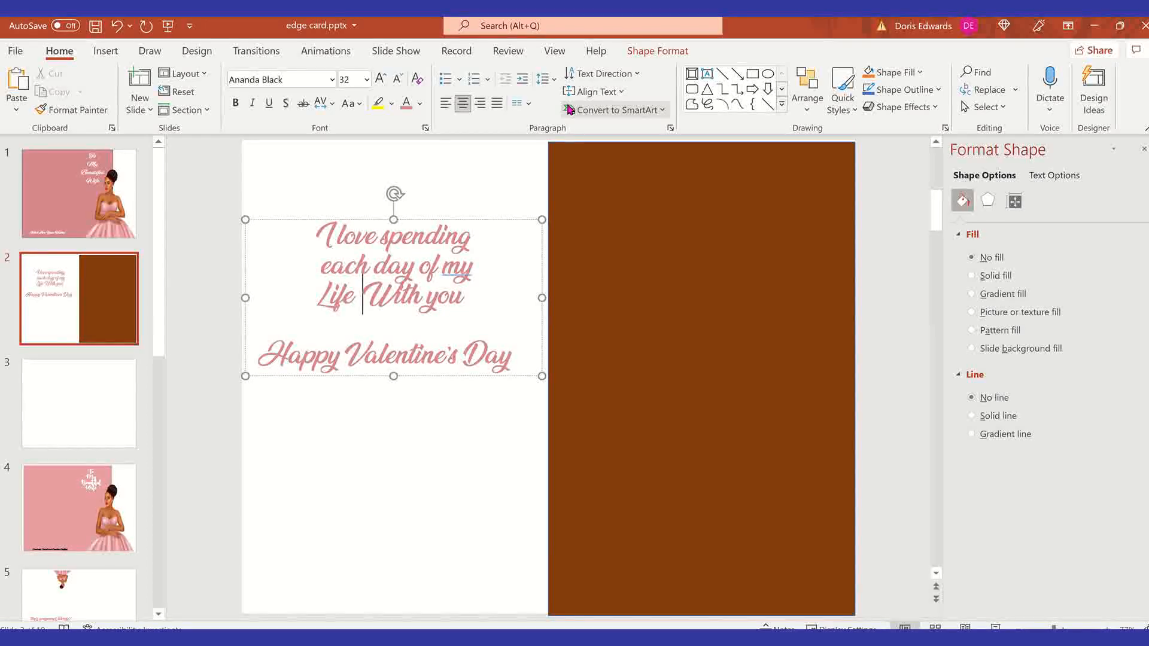
Check the grammar suggestions for "my" and dismiss them, and change the capital L of "Life" to lowercase
{"action": "right_click", "coordinate": [459, 273]}
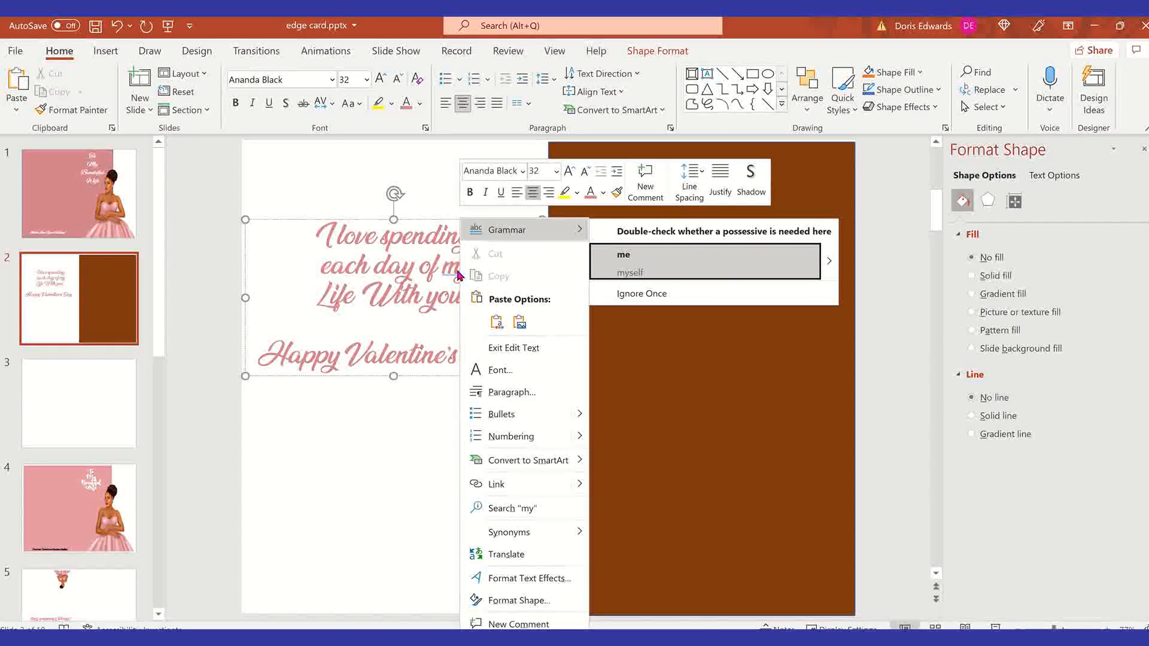
{"action": "left_click", "coordinate": [306, 439]}
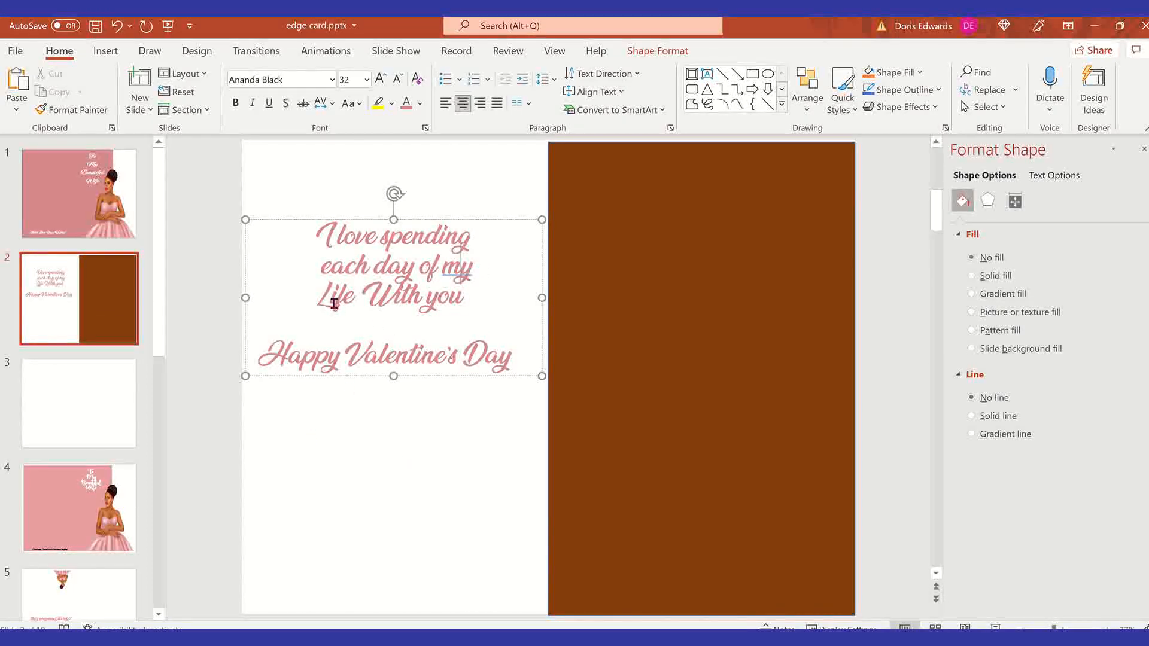
{"action": "left_click_drag", "start_coordinate": [316, 300], "coordinate": [330, 304]}
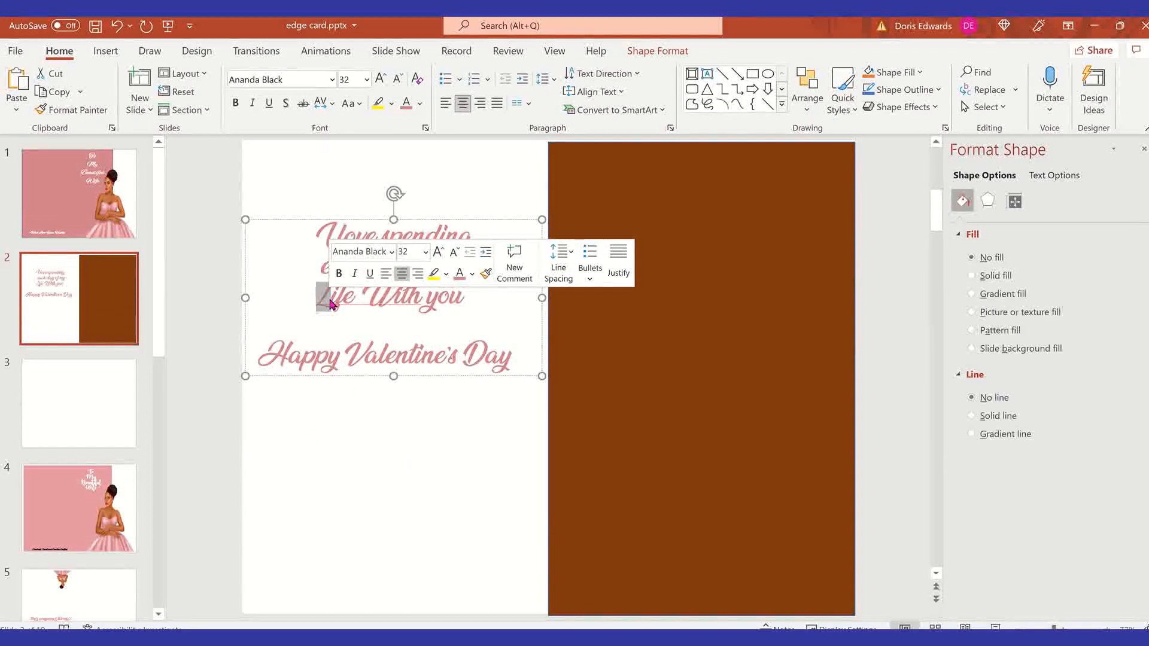
{"action": "type", "text": "l"}
{"action": "left_click", "coordinate": [428, 501]}
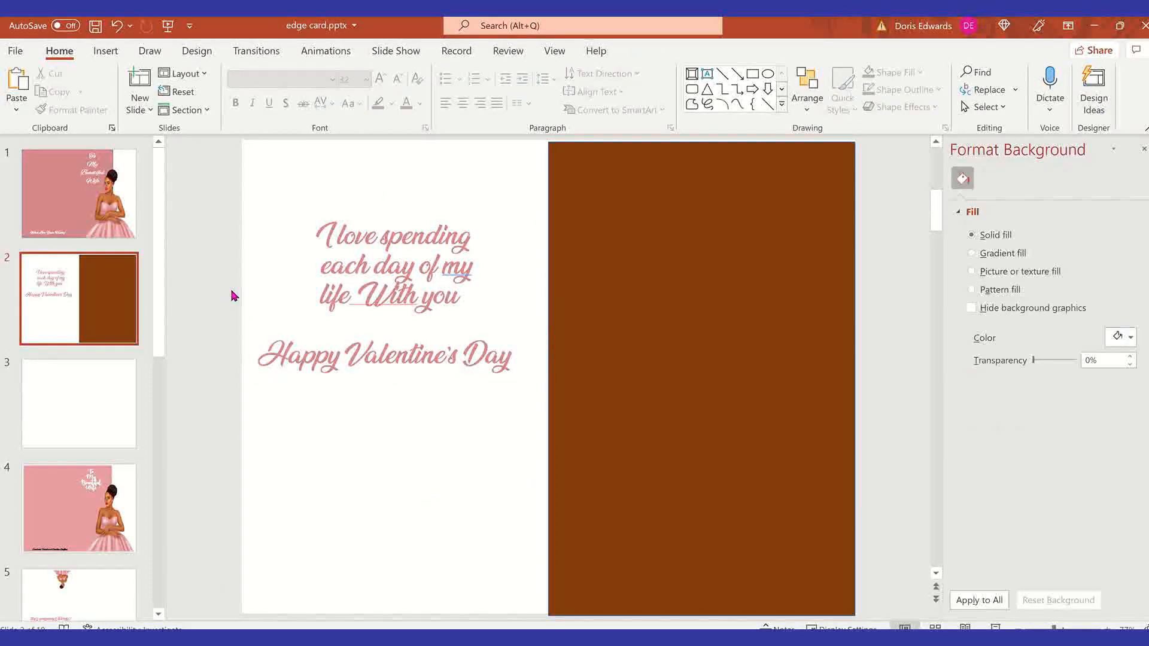
Change the message's third line to all lowercase so it reads "life with you"
{"action": "left_click", "coordinate": [354, 297]}
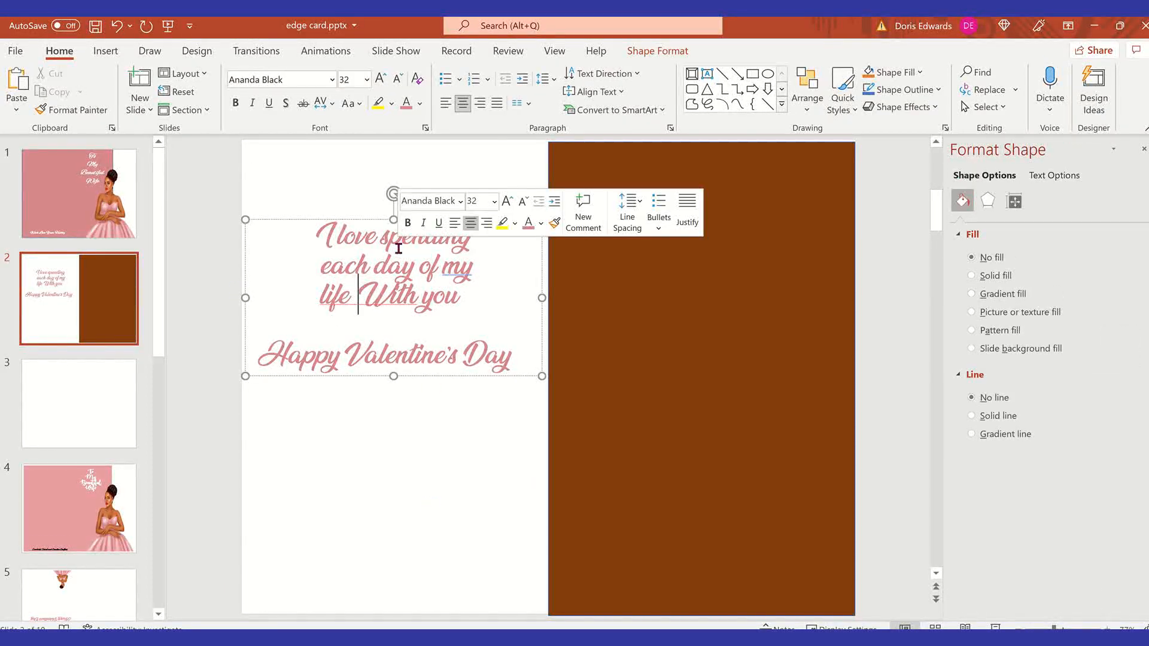
{"action": "key", "text": "BackSpace"}
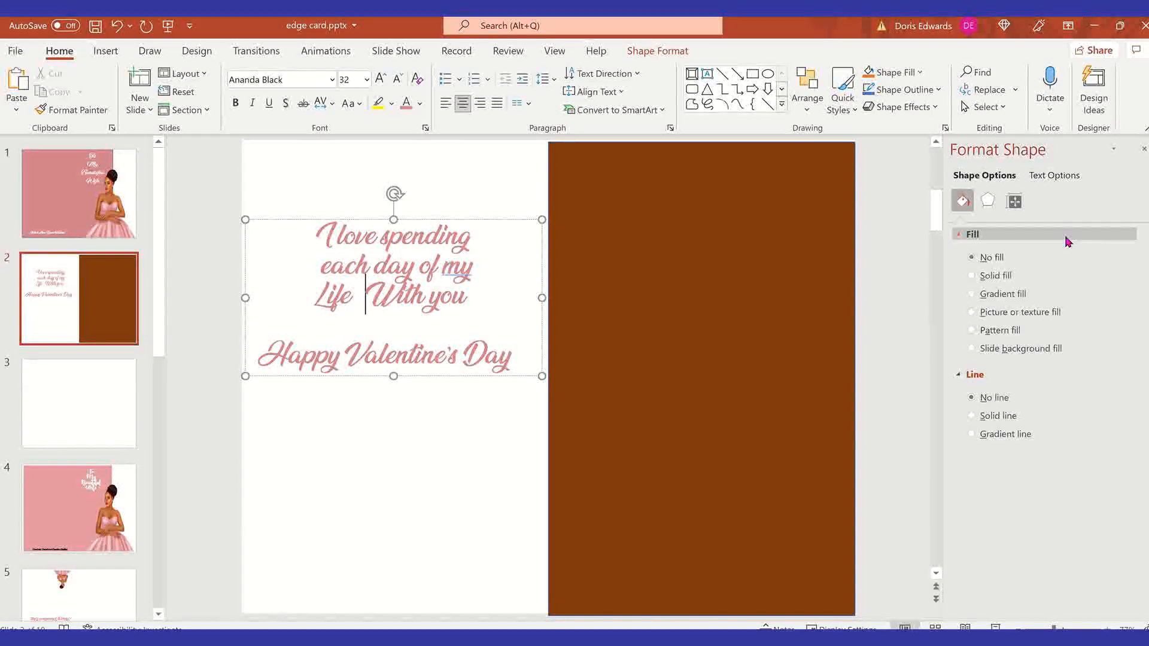
{"action": "key", "text": "Delete"}
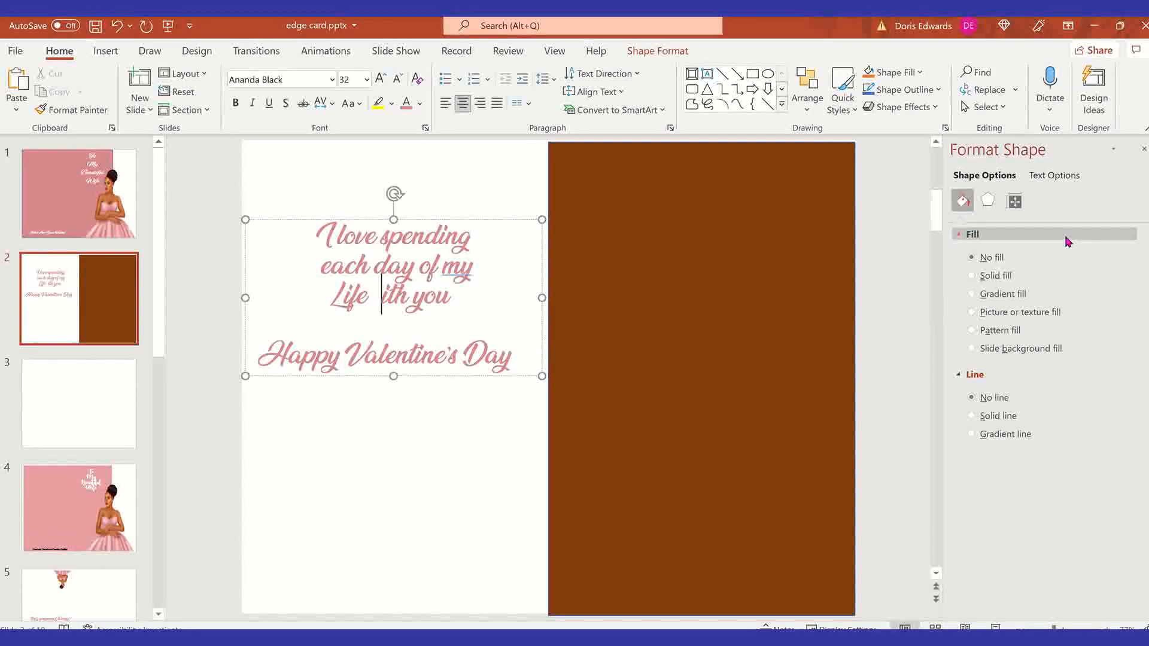
{"action": "type", "text": "w"}
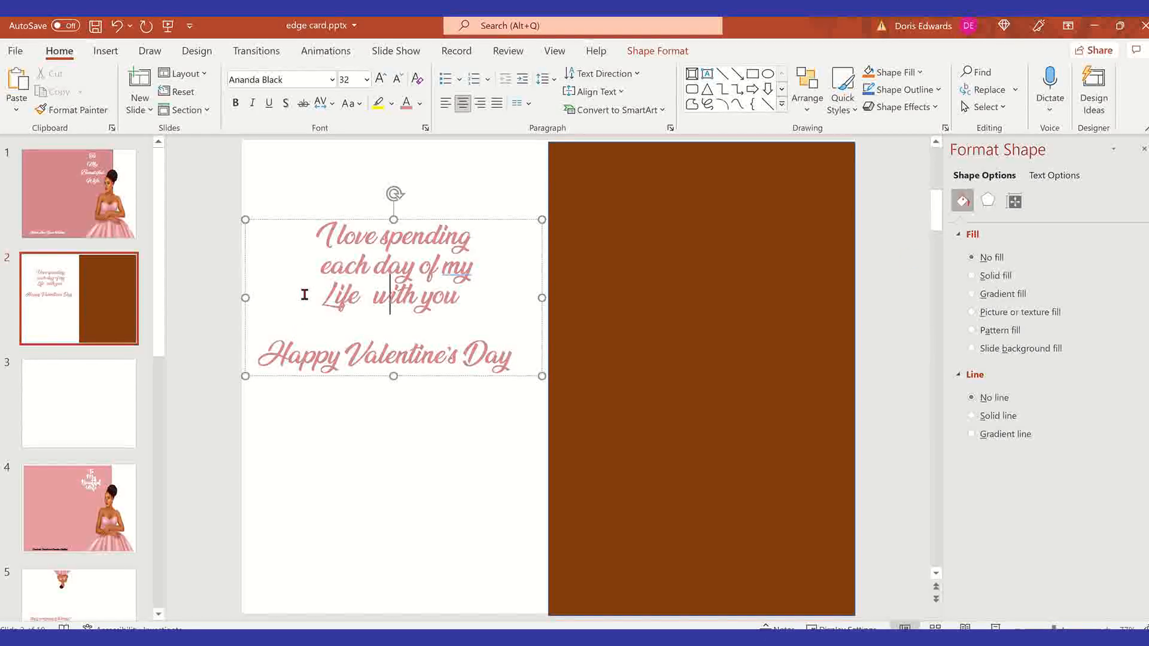
{"action": "left_click_drag", "start_coordinate": [323, 295], "coordinate": [334, 295]}
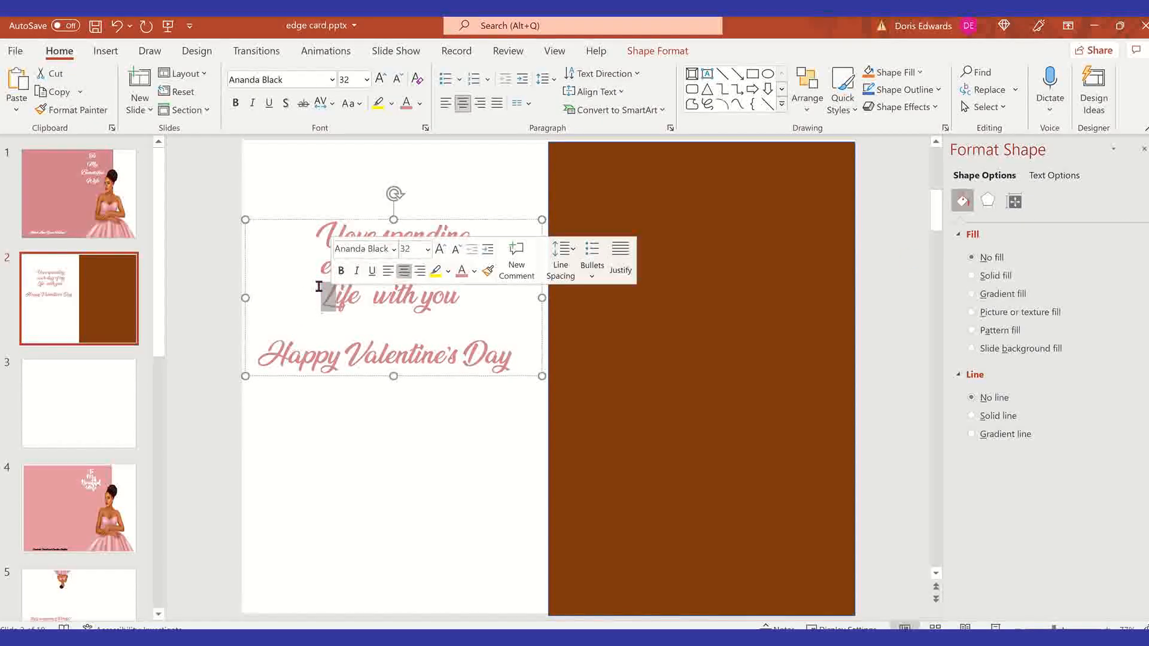
{"action": "type", "text": "l"}
{"action": "left_click", "coordinate": [401, 459]}
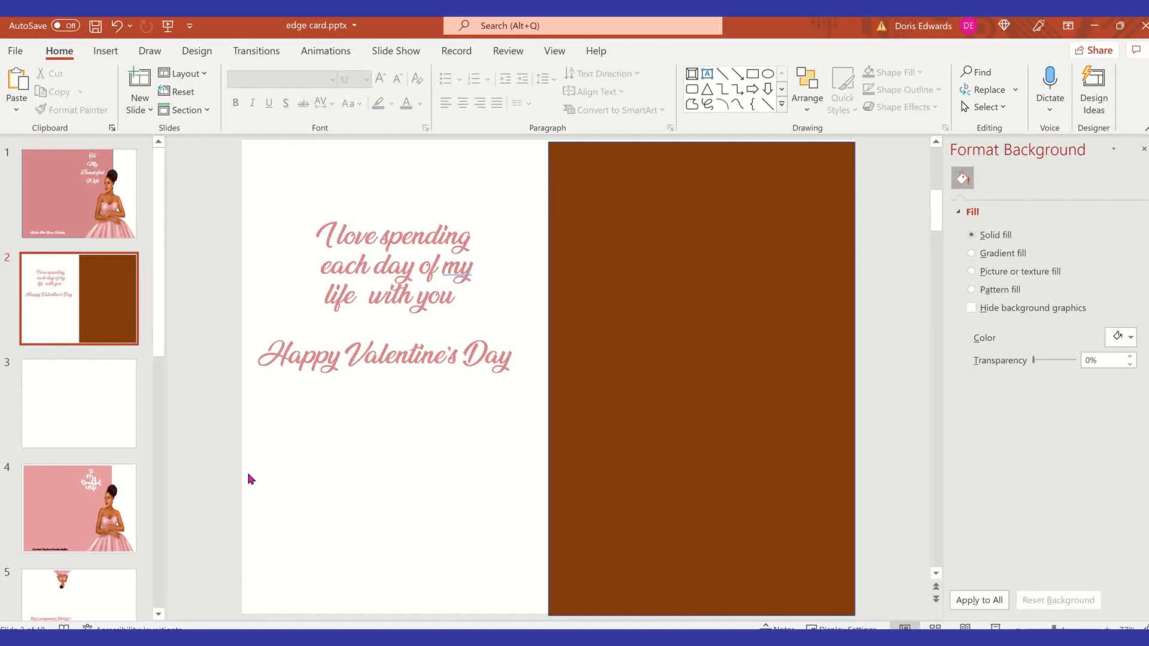
Rotate the message text box 180 degrees so it is upside down, and move it to the bottom of the slide's left half
{"action": "left_click", "coordinate": [527, 359]}
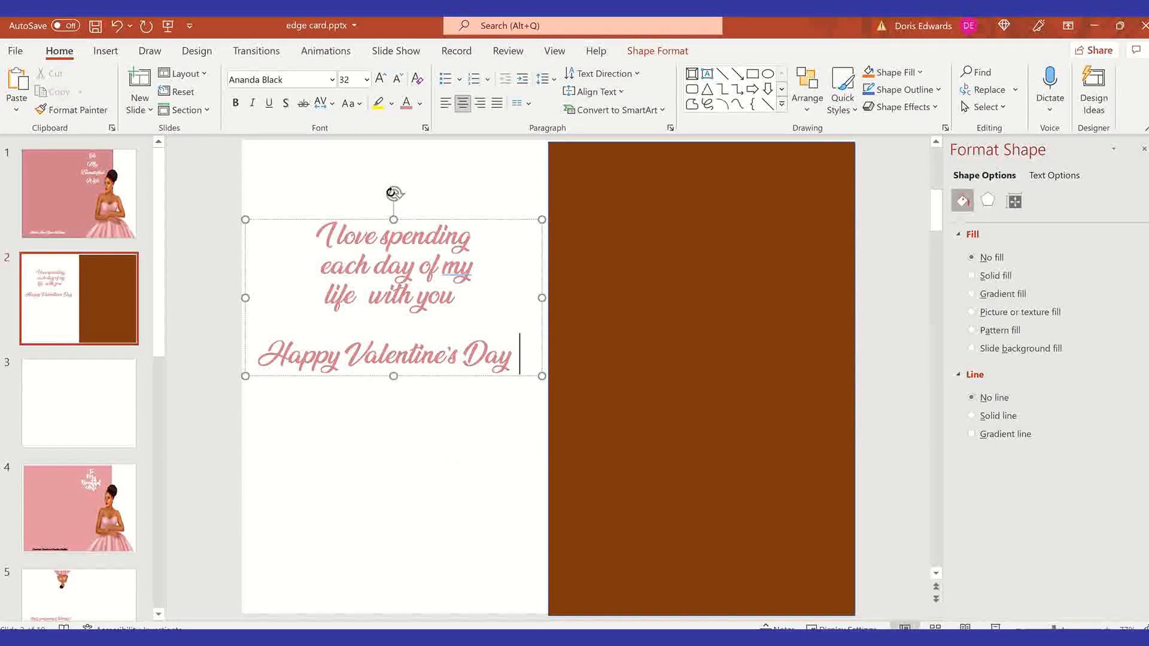
{"action": "left_click_drag", "start_coordinate": [392, 193], "coordinate": [392, 461]}
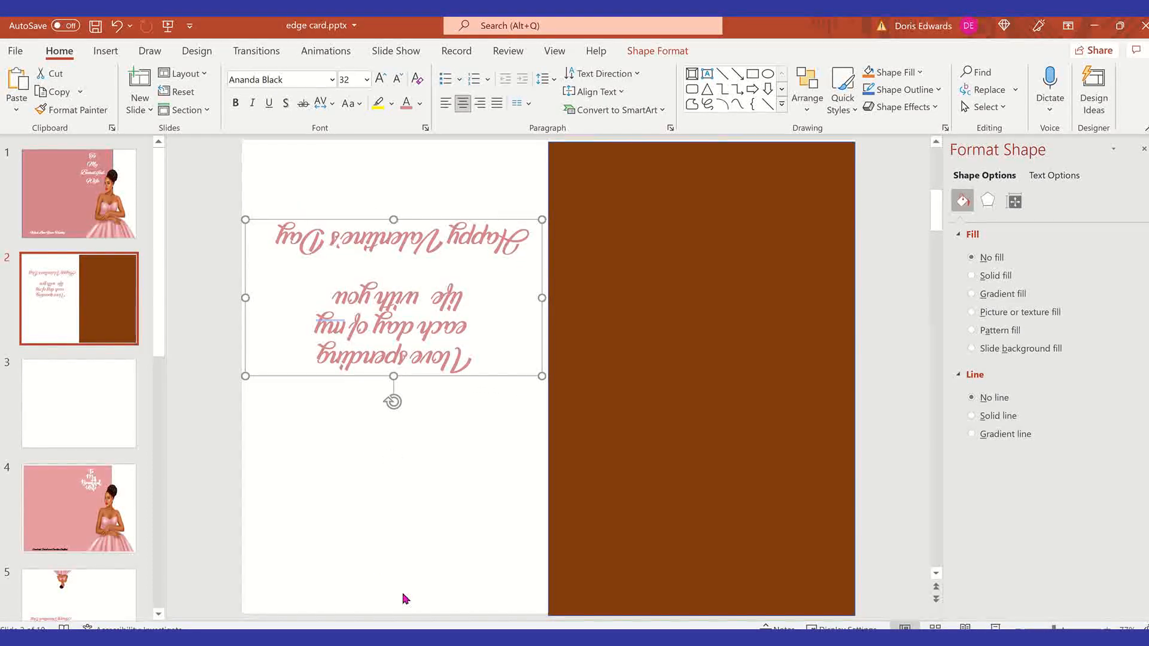
{"action": "left_click_drag", "start_coordinate": [297, 221], "coordinate": [296, 435]}
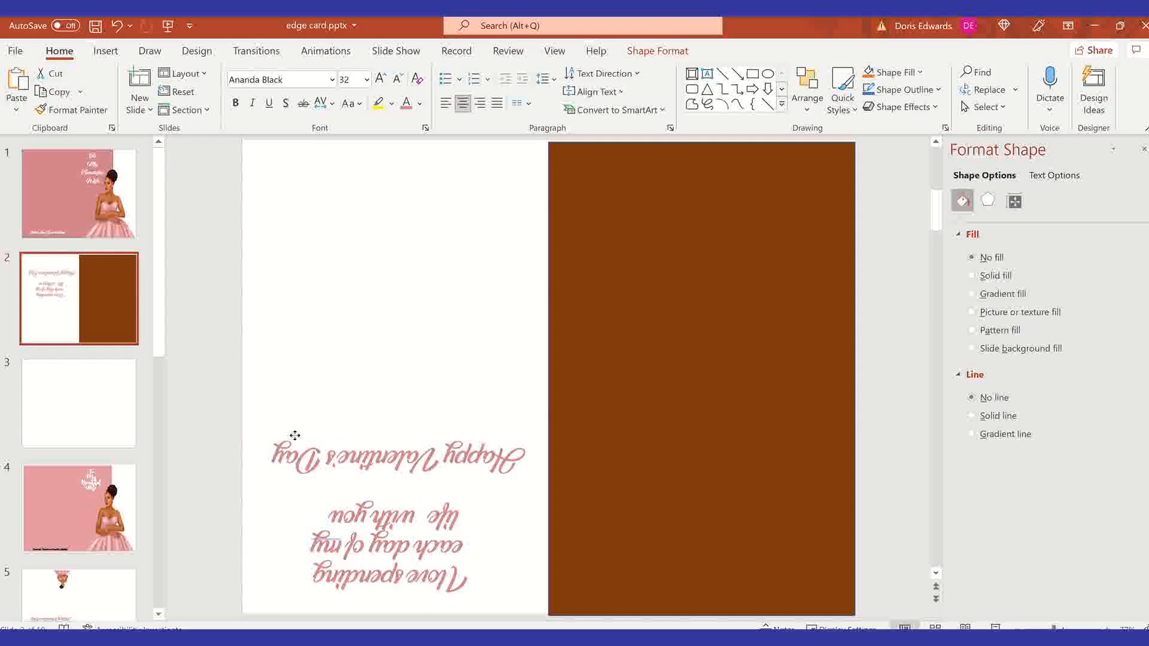
{"action": "left_click_drag", "start_coordinate": [295, 435], "coordinate": [295, 435]}
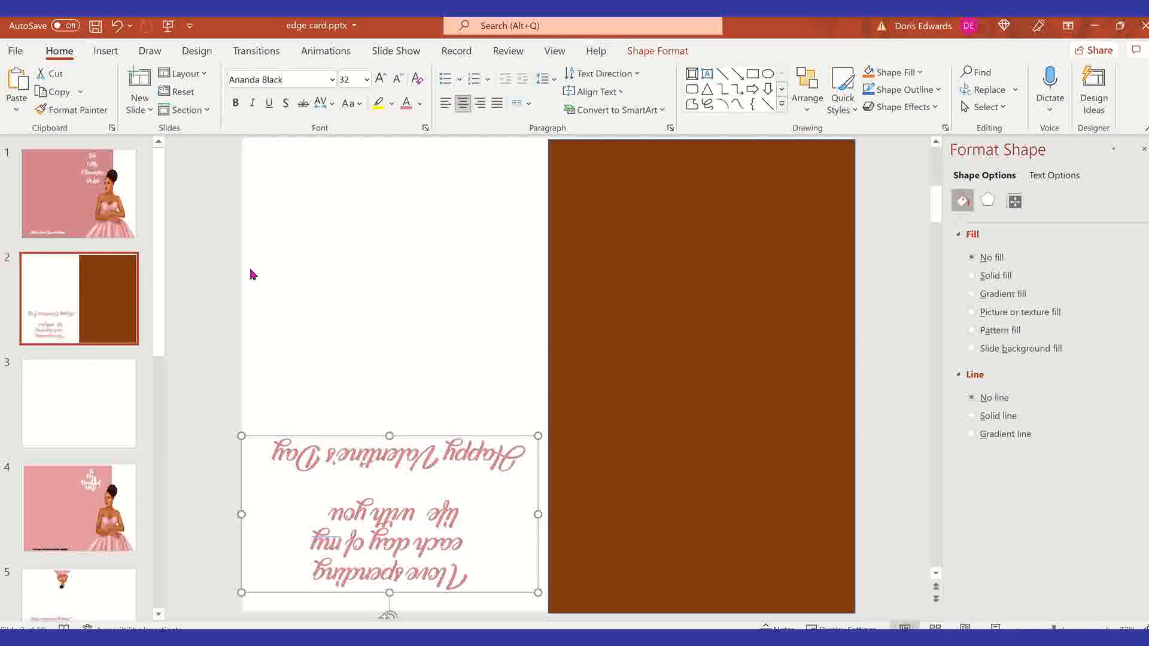
{"action": "left_click", "coordinate": [394, 239]}
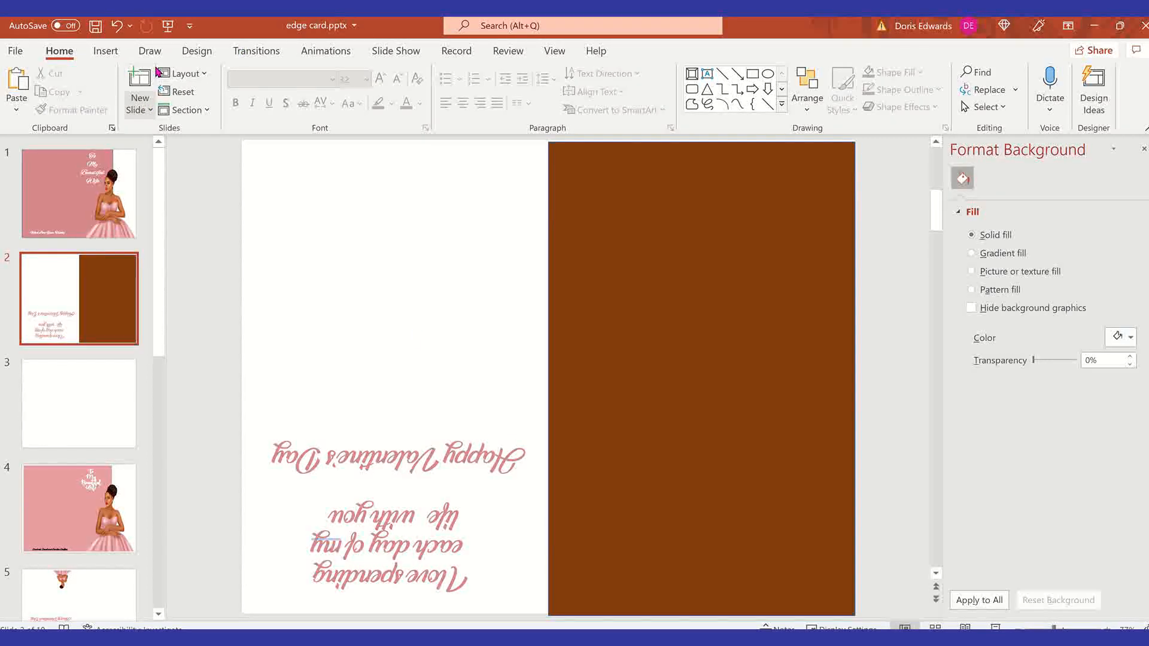
Insert the picture Diva6-8x10-JPG-FabMelaninJewelsPrintable-removebg-preview.png from the Downloads folder onto slide 2
{"action": "left_click", "coordinate": [105, 50]}
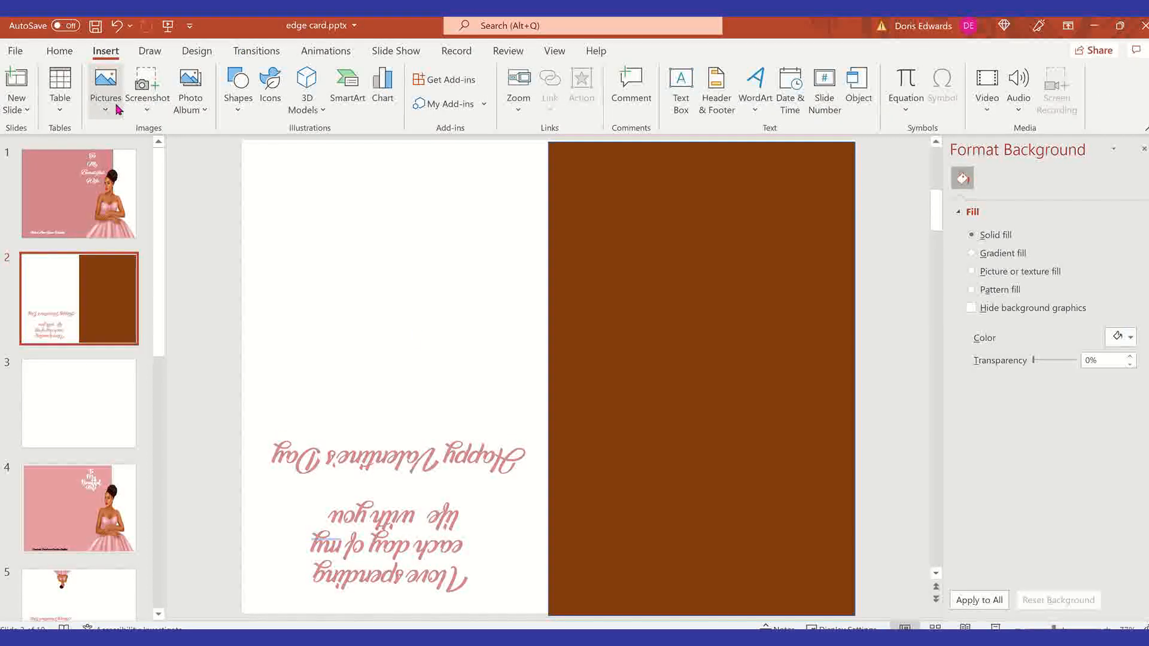
{"action": "left_click", "coordinate": [105, 90]}
{"action": "left_click", "coordinate": [141, 154]}
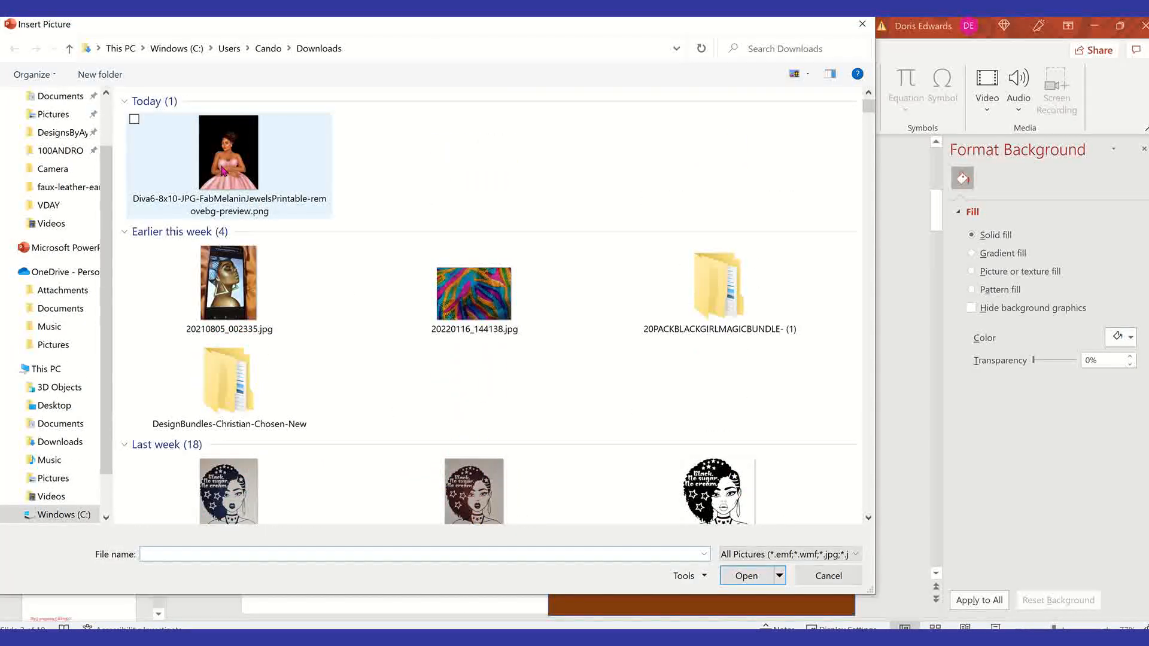
{"action": "left_click", "coordinate": [229, 159]}
{"action": "left_click", "coordinate": [747, 571]}
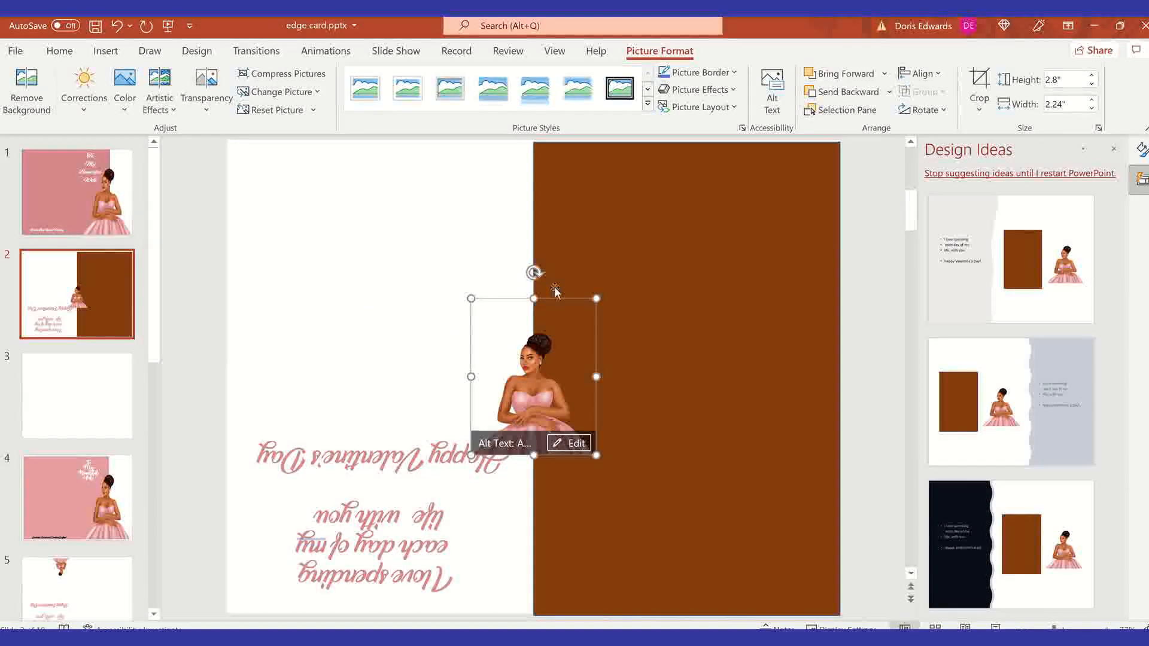
Rotate the woman picture 180 degrees so it is upside down, and move it to the top edge of the slide's left half
{"action": "left_click_drag", "start_coordinate": [536, 273], "coordinate": [528, 484]}
{"action": "left_click_drag", "start_coordinate": [510, 308], "coordinate": [401, 147]}
{"action": "left_click", "coordinate": [446, 332]}
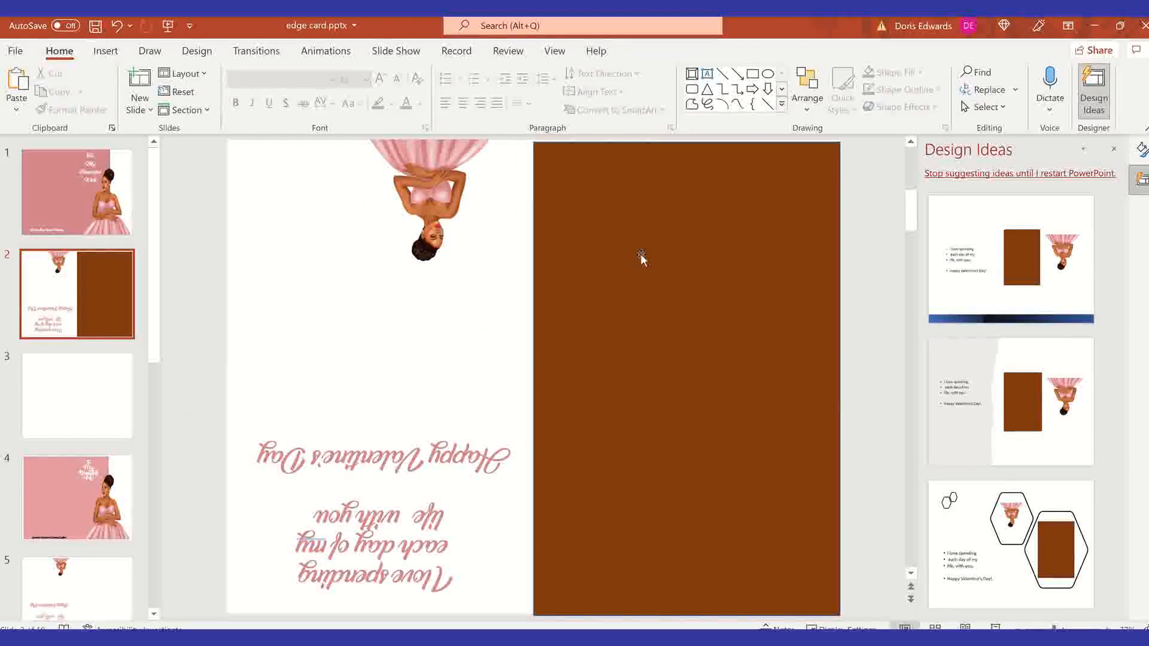
Delete the brown rectangle covering the right half of slide 2
{"action": "left_click", "coordinate": [680, 186]}
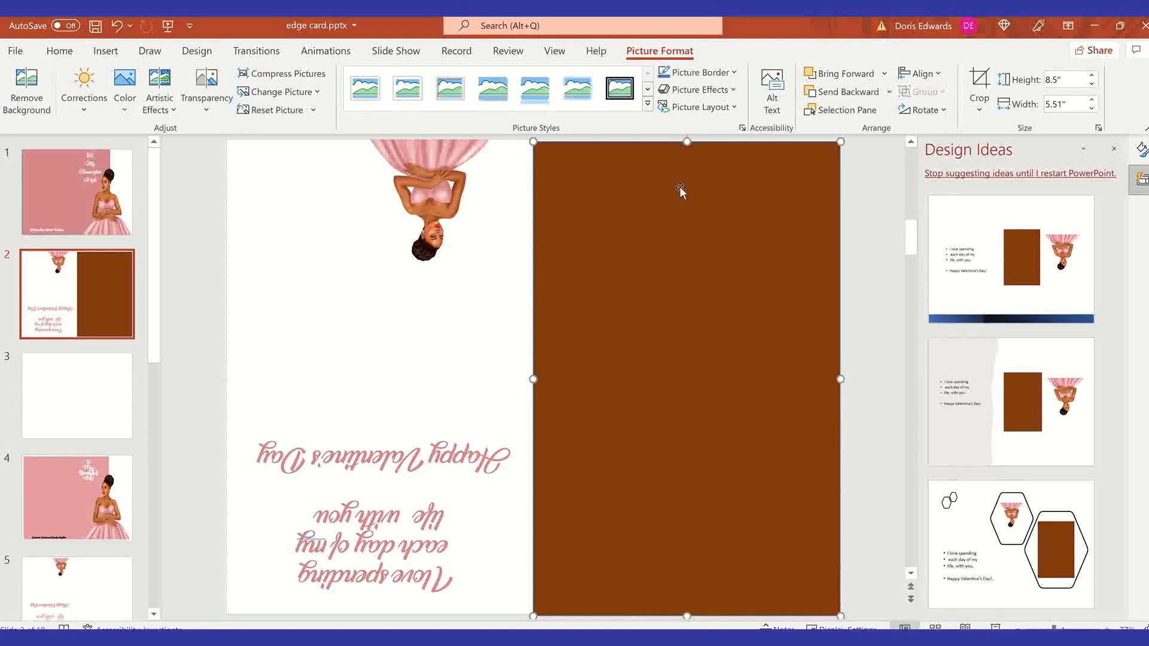
{"action": "key", "text": "Delete"}
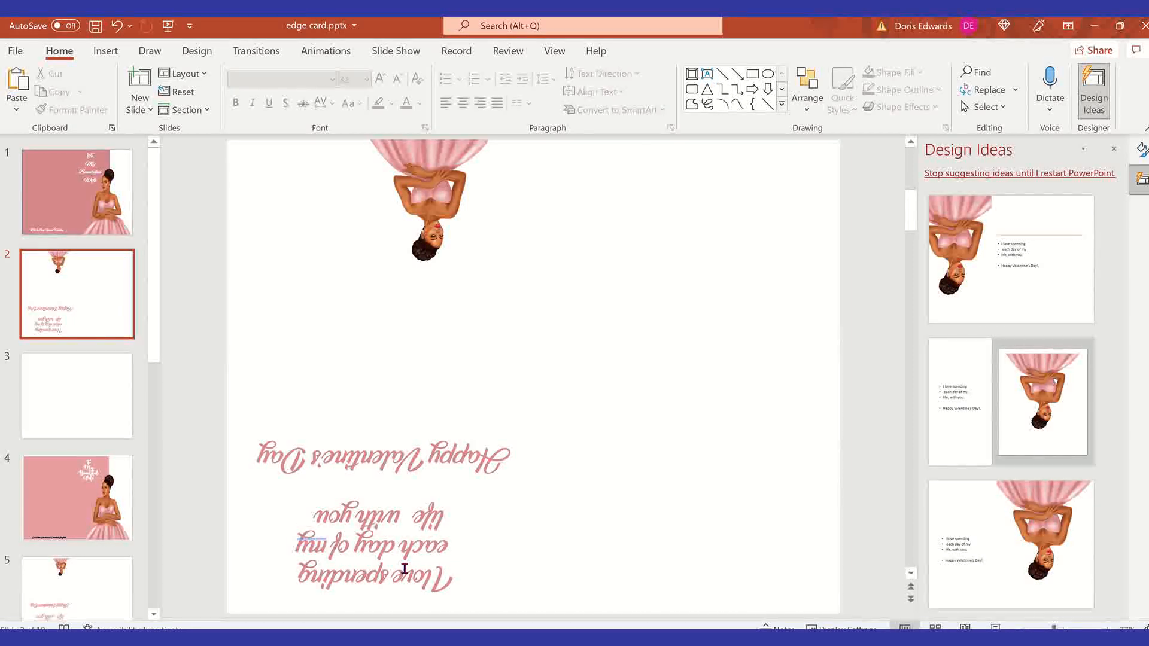
Compare the card's outside on slide 1 with its inside on slide 2, closing the design suggestions and ending on slide 1
{"action": "left_click", "coordinate": [77, 194]}
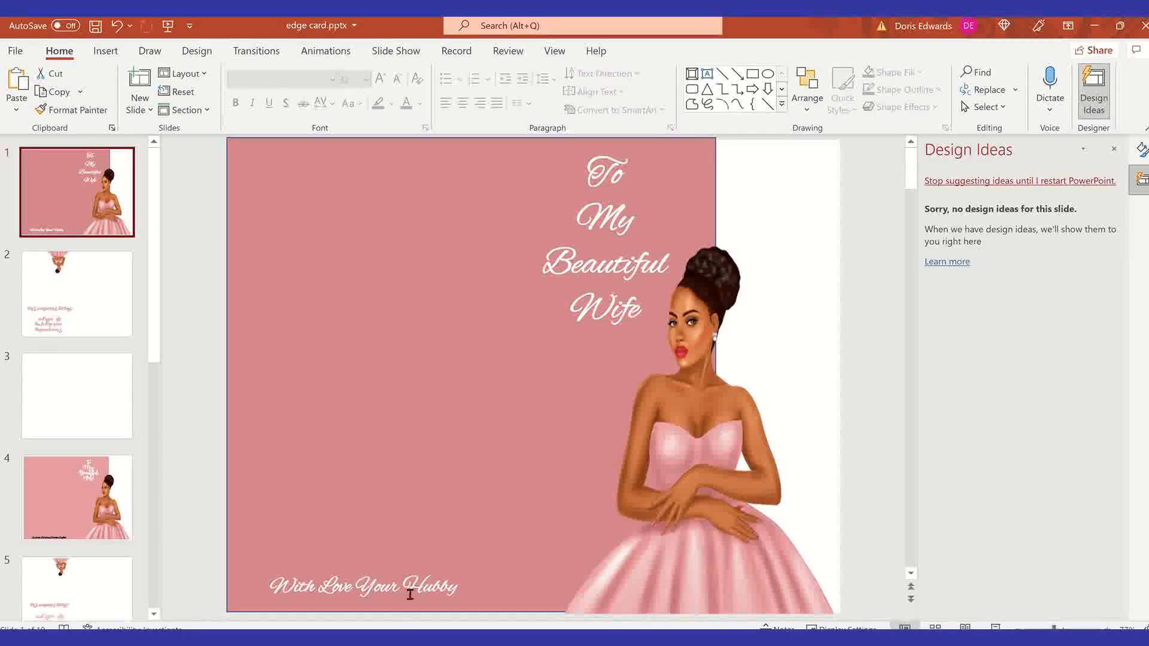
{"action": "left_click", "coordinate": [81, 308]}
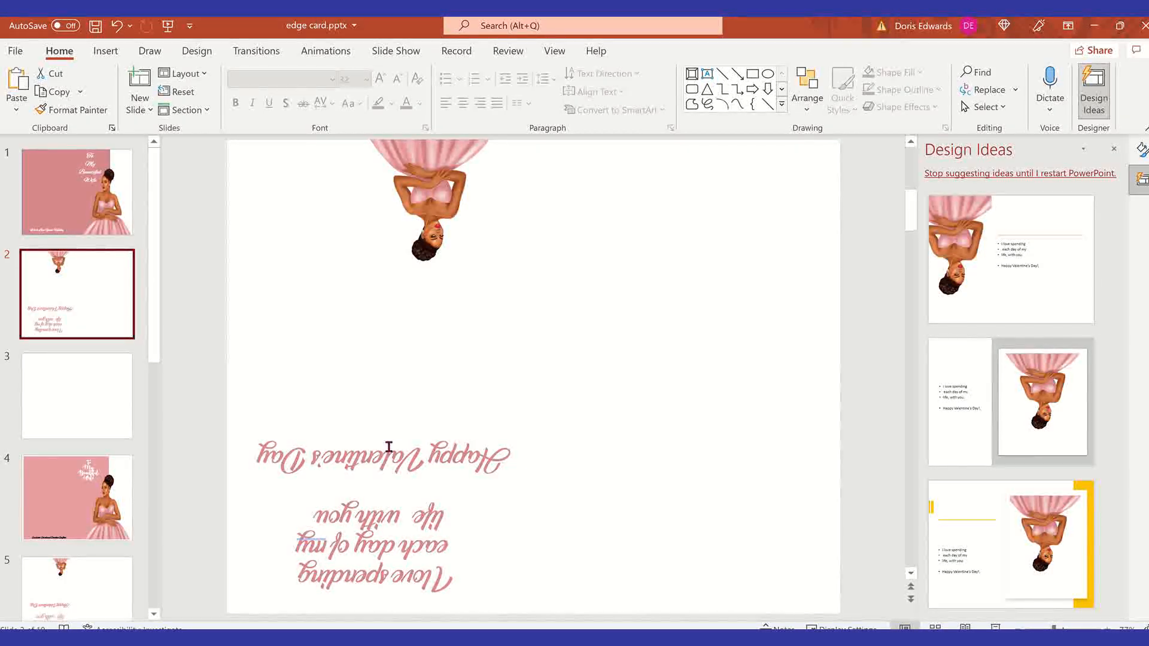
{"action": "left_click", "coordinate": [79, 213]}
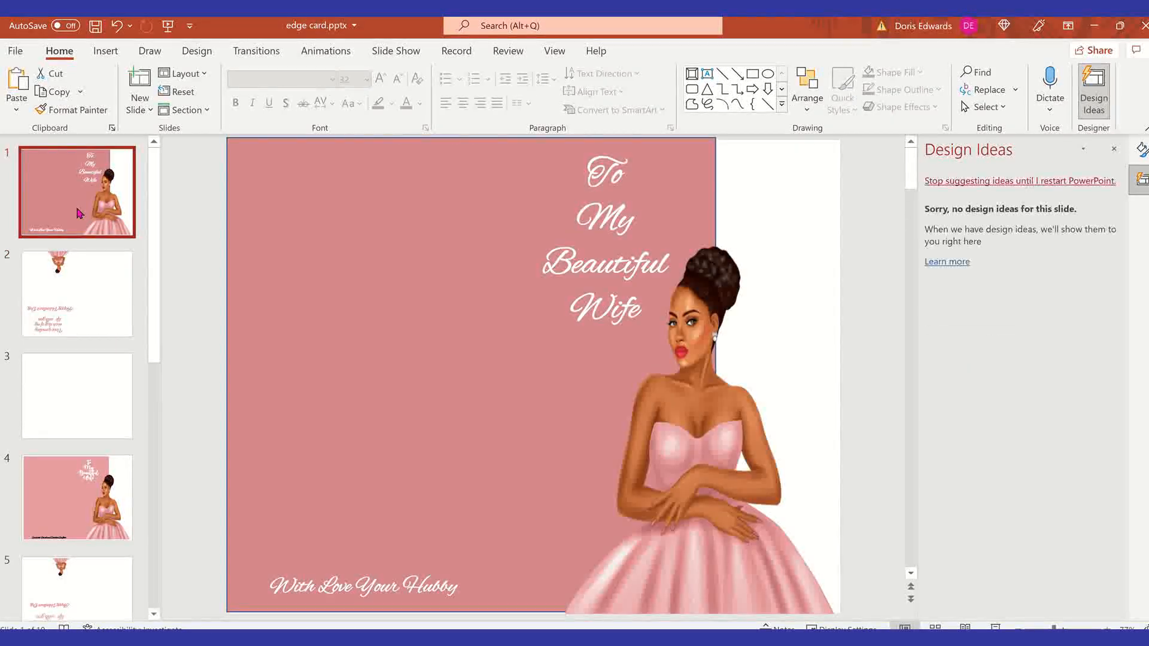
{"action": "left_click", "coordinate": [1114, 152]}
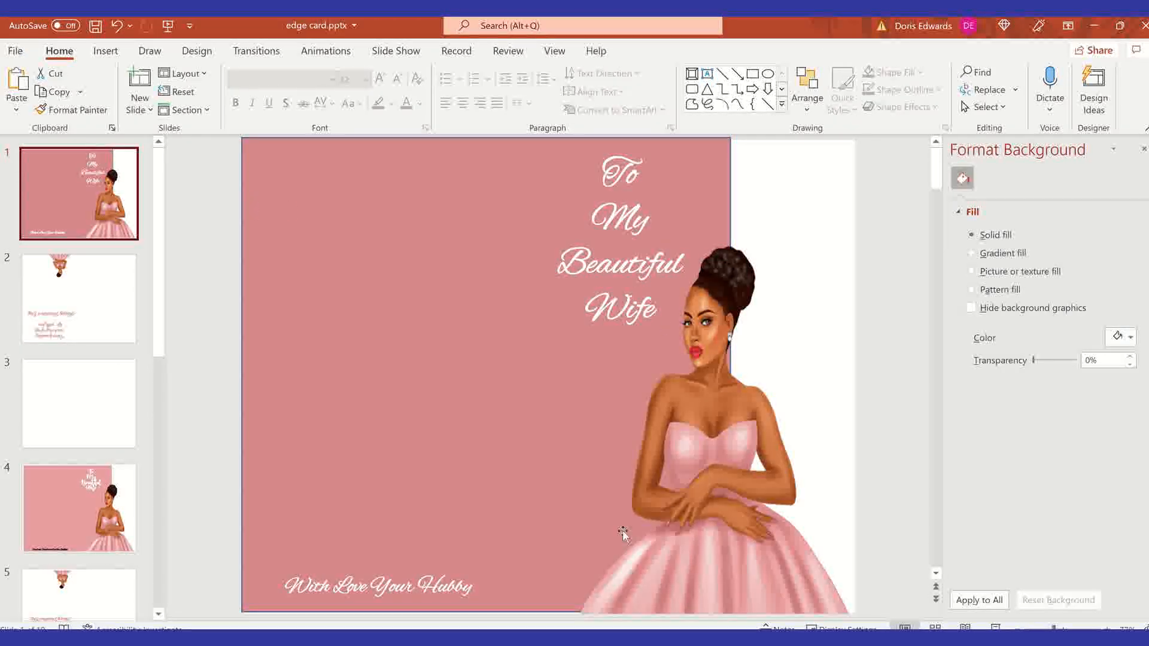
{"action": "left_click", "coordinate": [73, 317]}
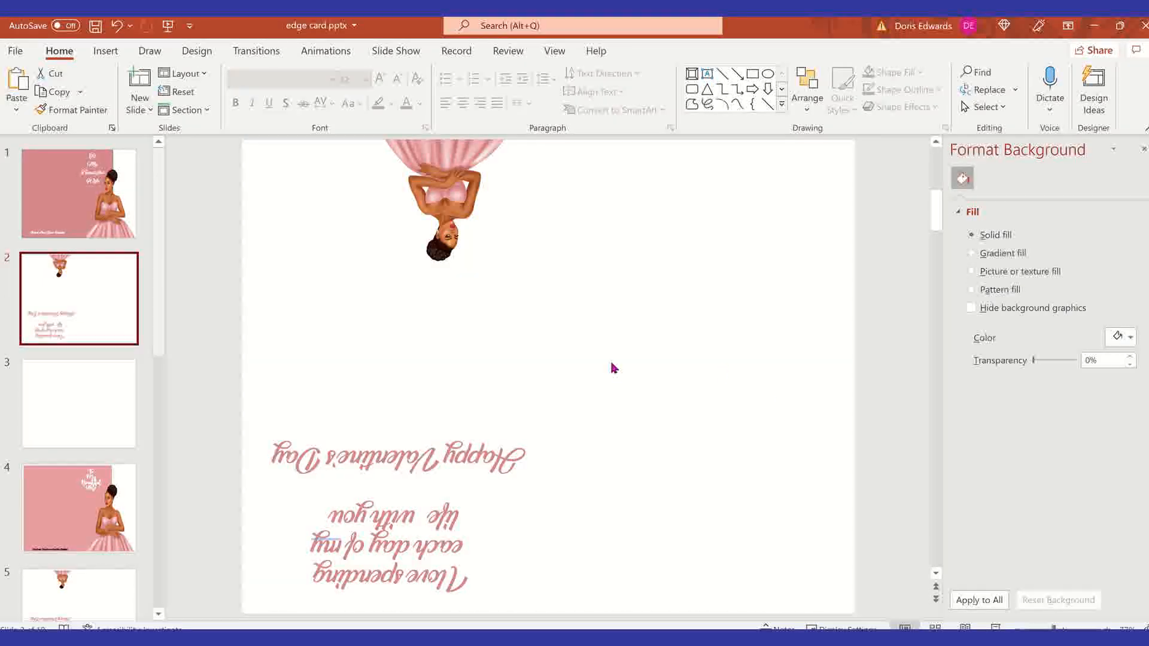
{"action": "left_click", "coordinate": [38, 208]}
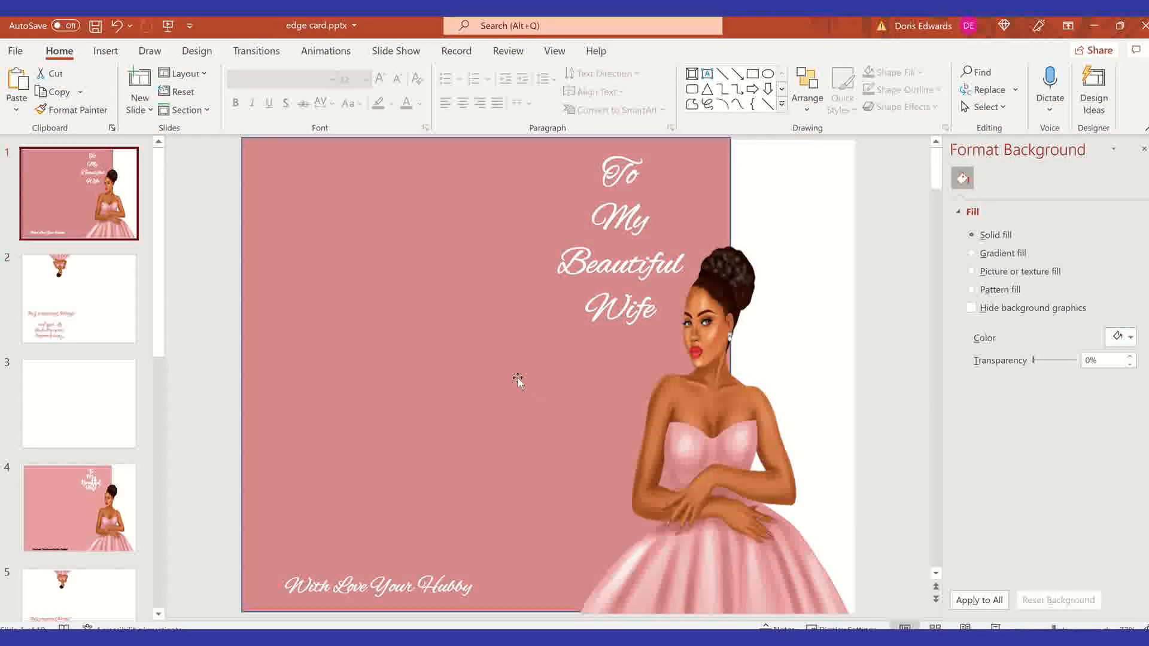
Open the print settings for slide 1 and choose the HP OfficeJet Pro 7740 series printer
{"action": "left_click", "coordinate": [15, 52]}
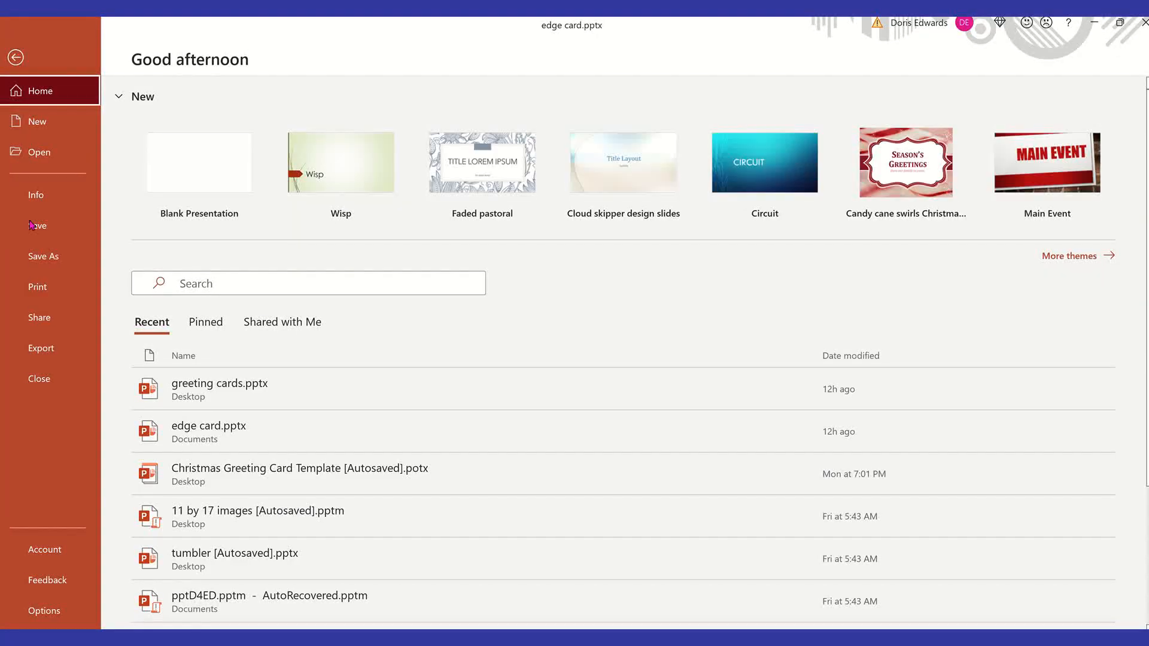
{"action": "left_click", "coordinate": [55, 294]}
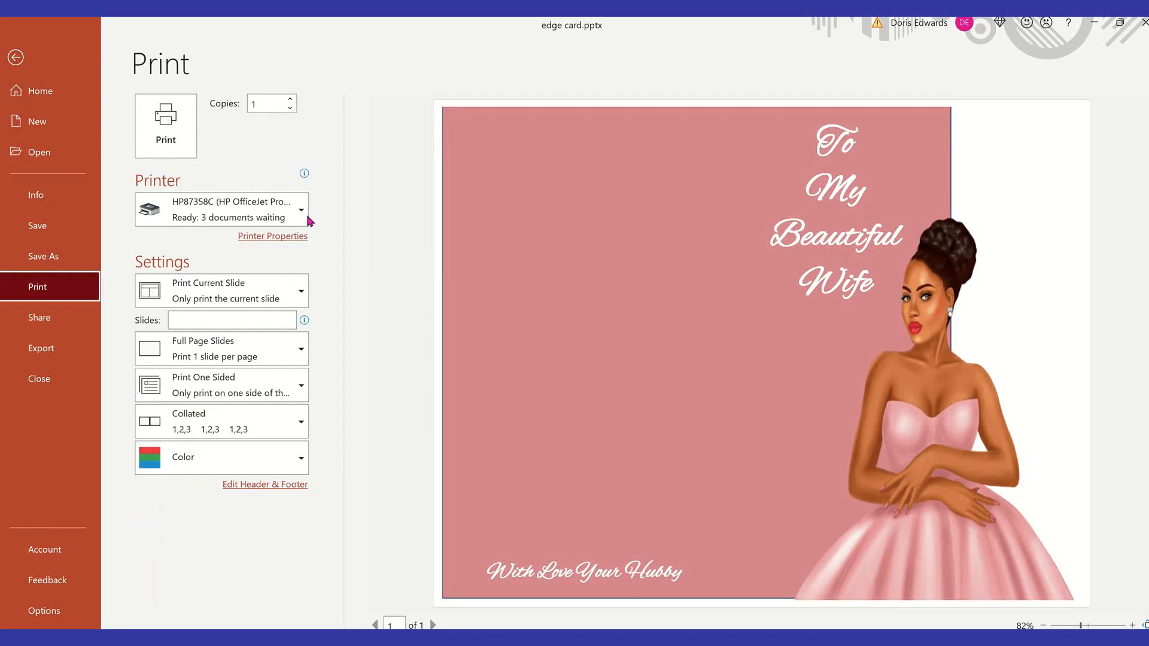
{"action": "left_click", "coordinate": [300, 214]}
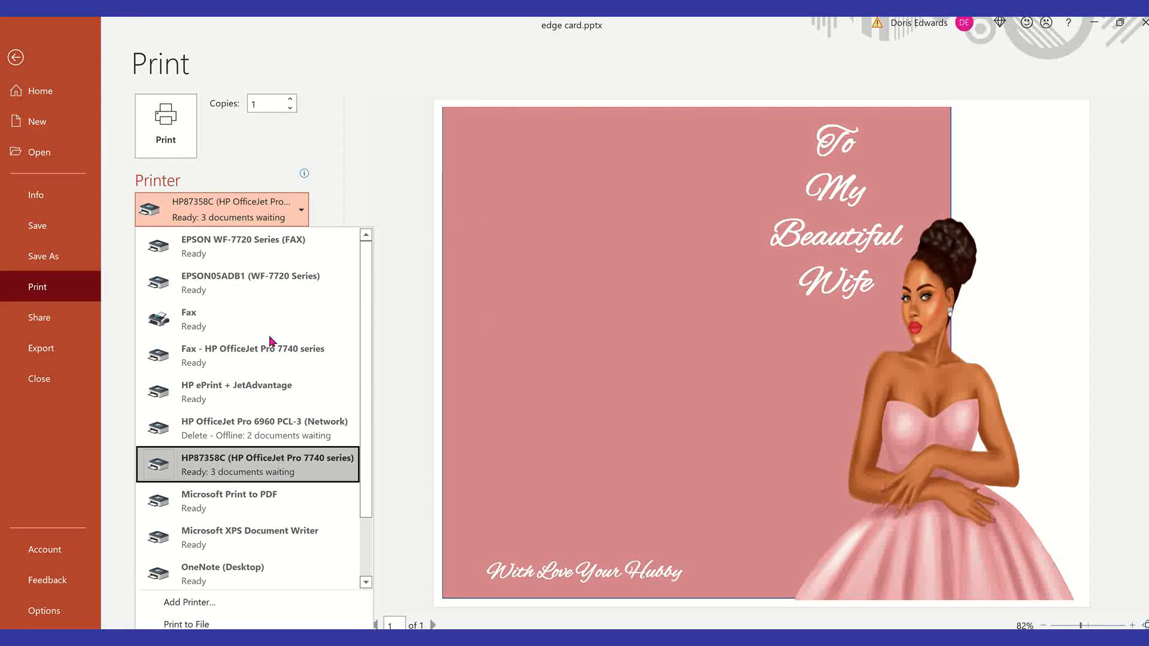
{"action": "left_click", "coordinate": [294, 472]}
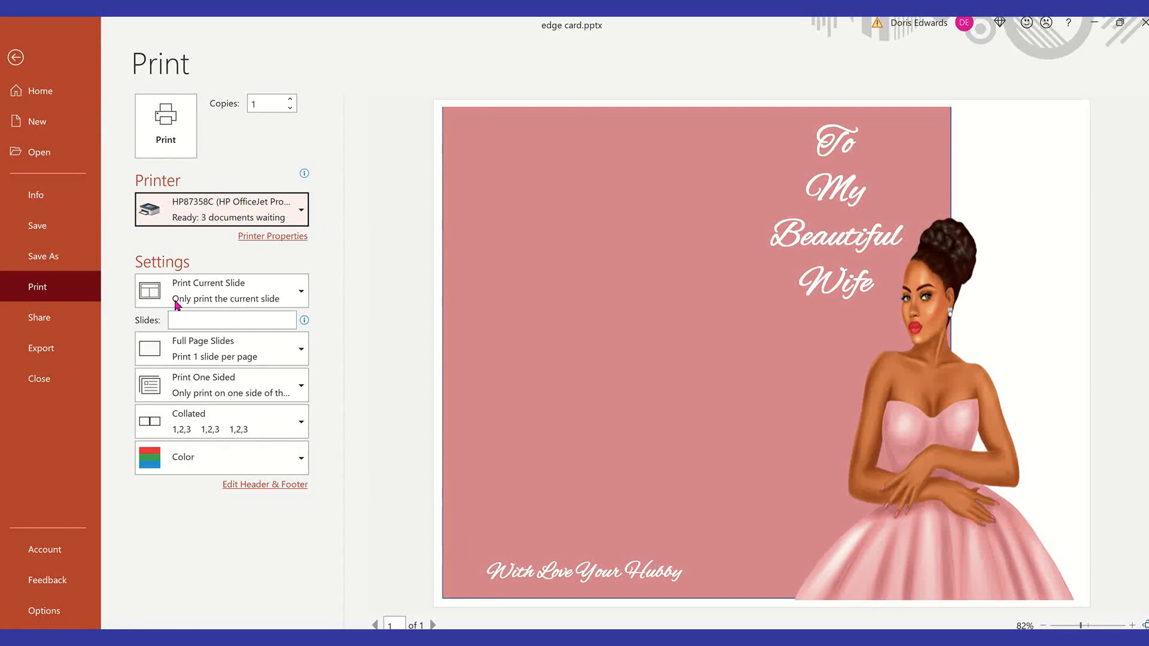
Review the printer's shortcuts and its paper and quality properties, and check the slide range options, keeping Print Current Slide
{"action": "left_click", "coordinate": [255, 238]}
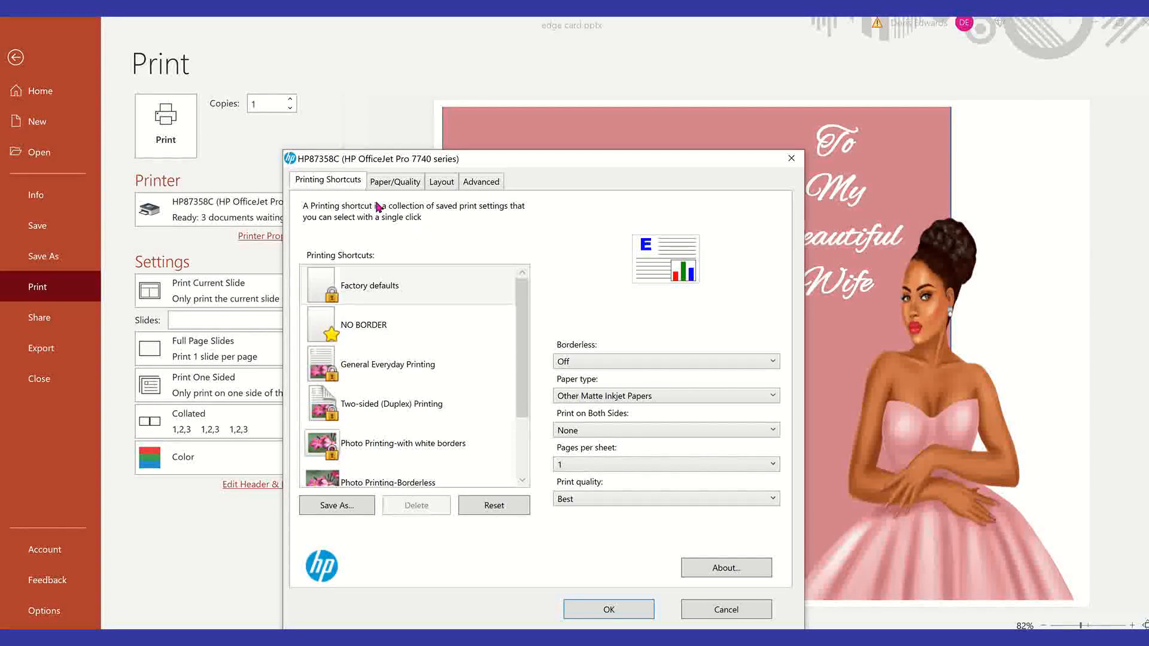
{"action": "left_click", "coordinate": [383, 181]}
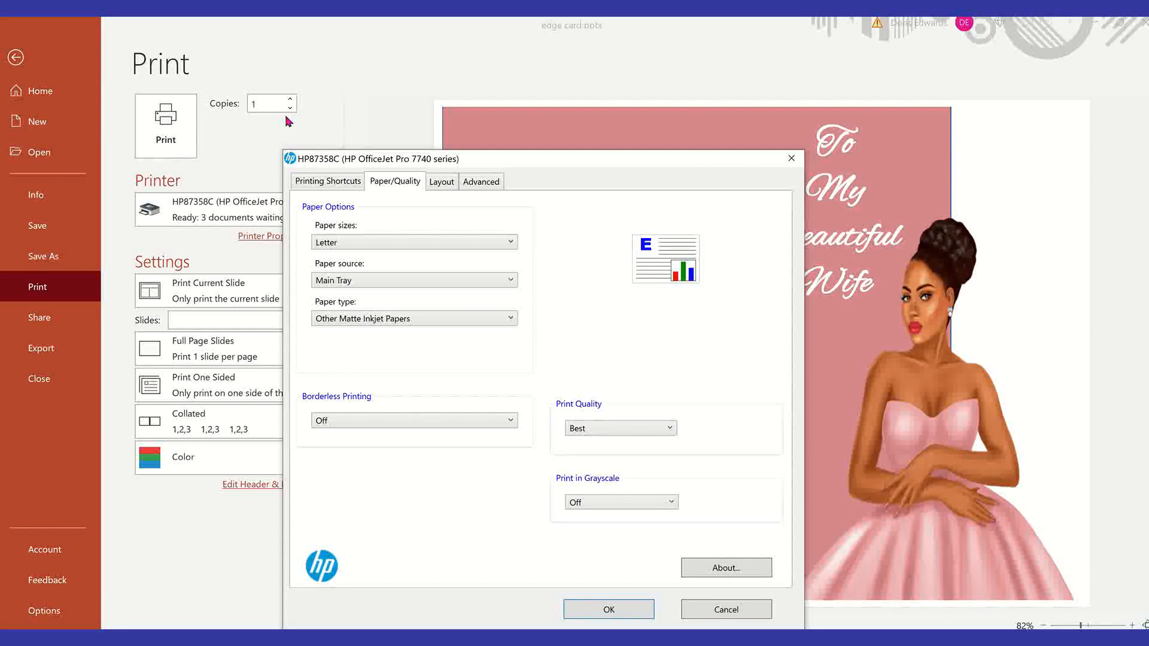
{"action": "left_click", "coordinate": [325, 185]}
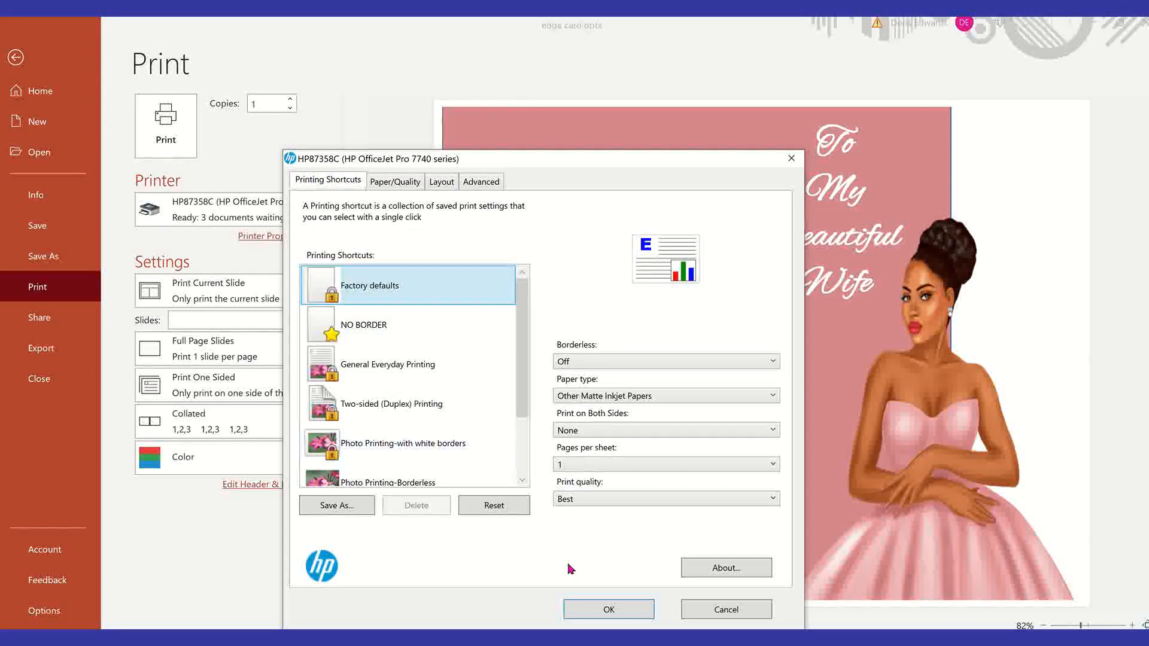
{"action": "left_click", "coordinate": [603, 608]}
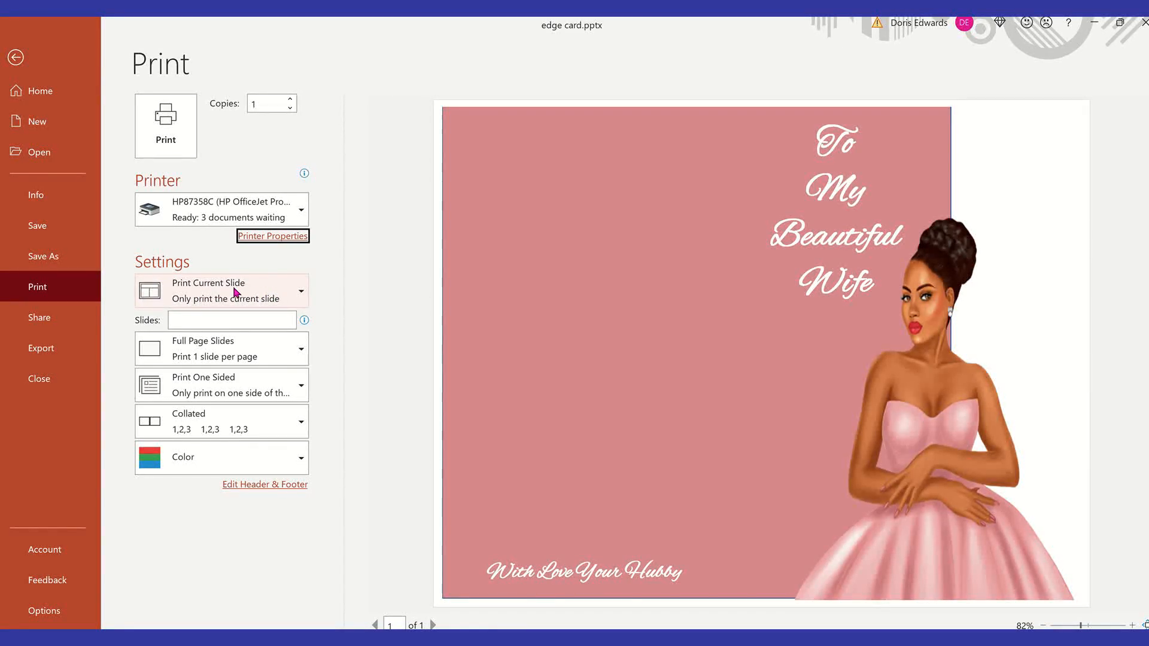
{"action": "left_click", "coordinate": [302, 293]}
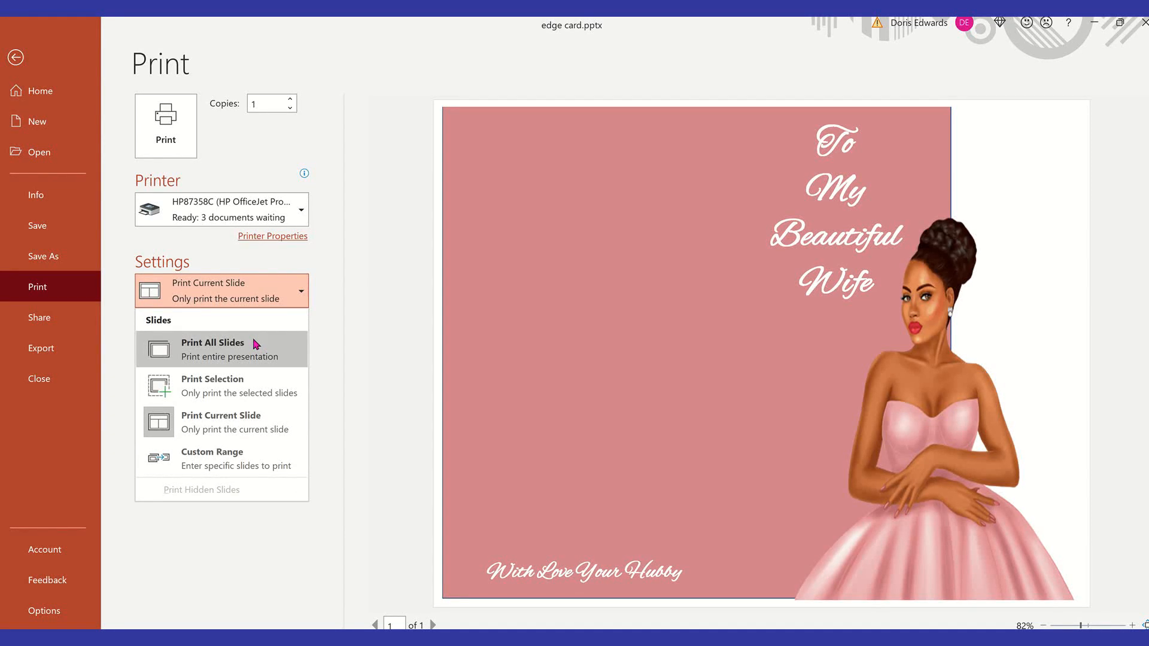
{"action": "left_click", "coordinate": [185, 297]}
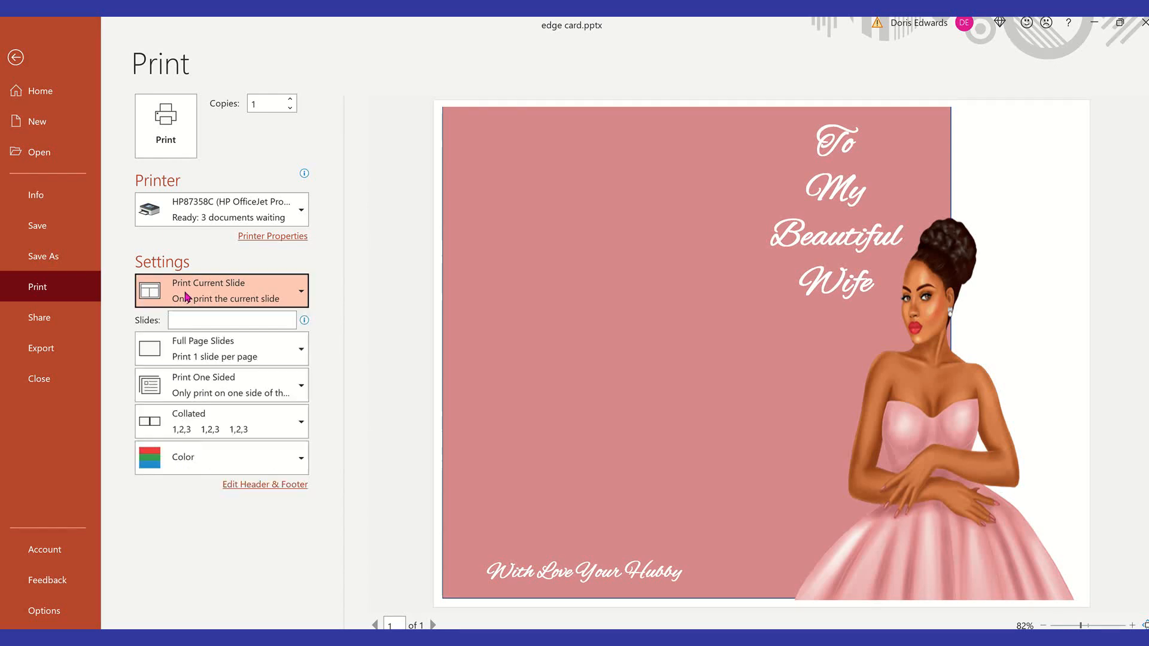